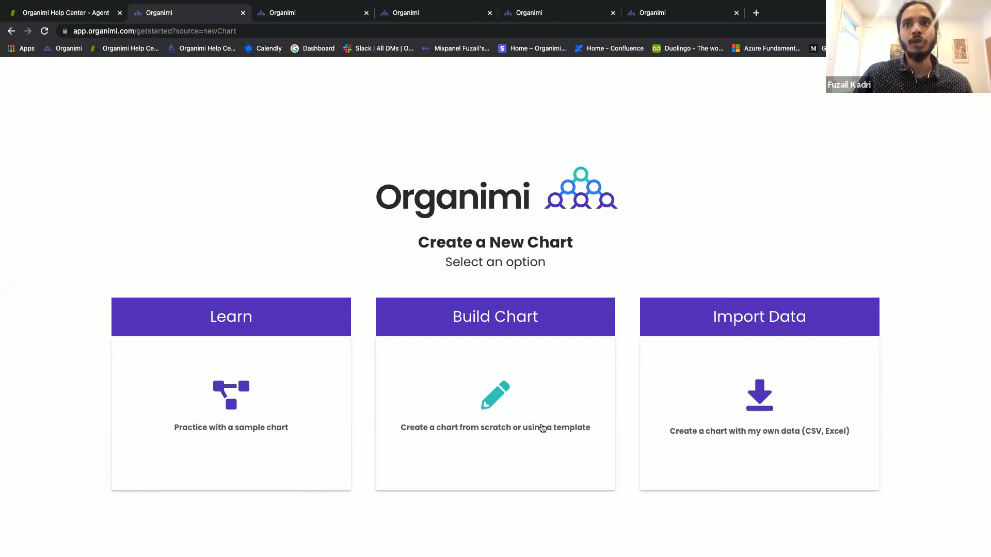
Start a people-and-chart import for Matrix Charts Webinar, review the sample CSV options, then exit the wizard.
left_click(696, 406)
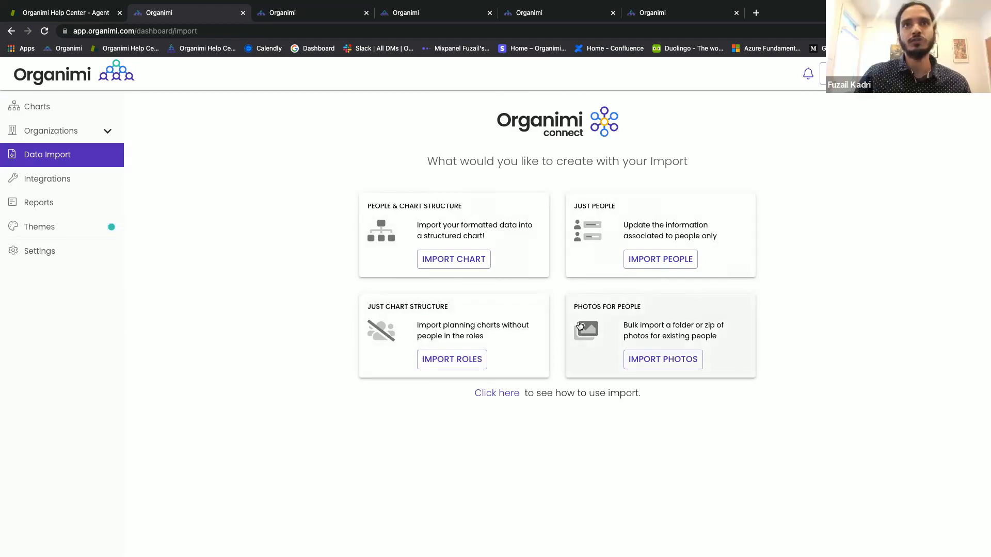
left_click(454, 259)
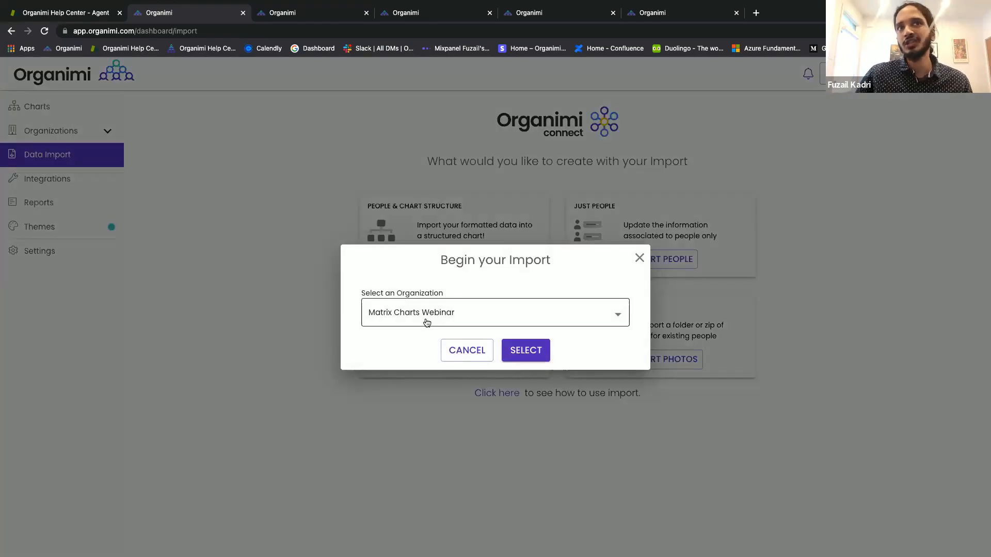
left_click(516, 356)
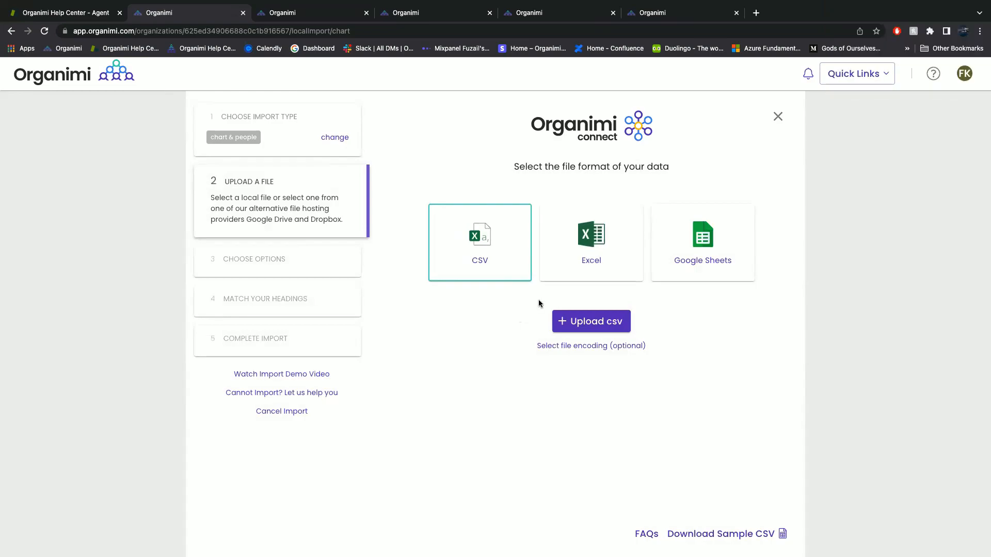
left_click(733, 532)
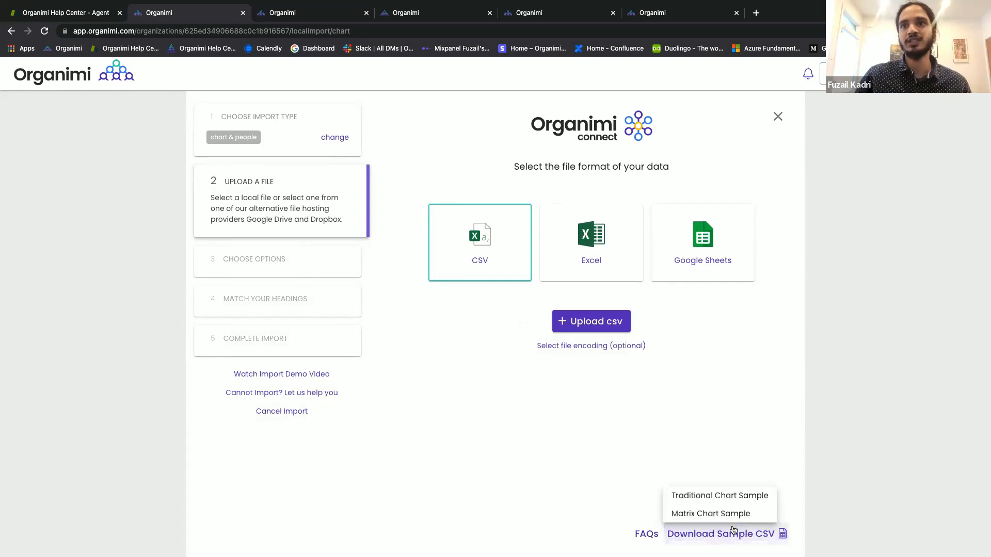
left_click(712, 463)
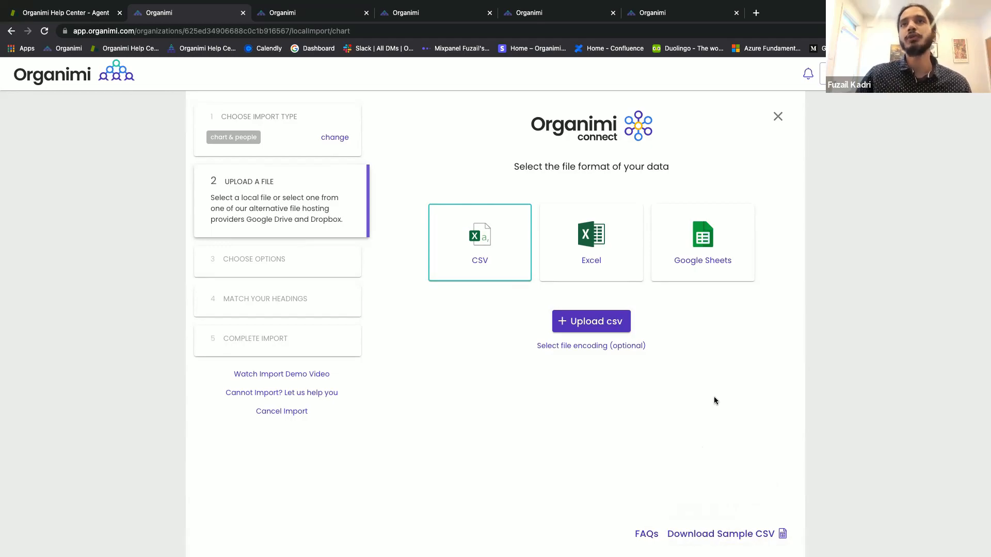
left_click(777, 117)
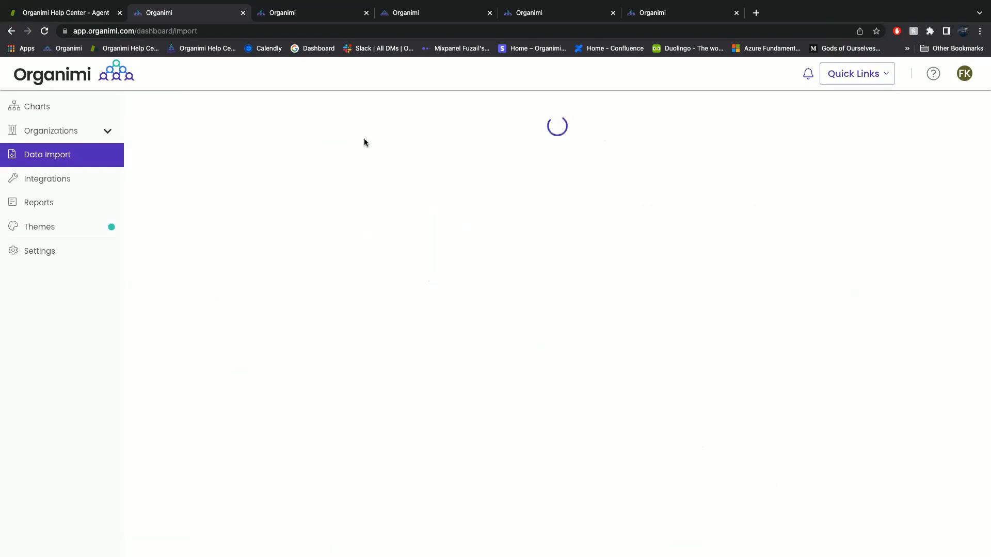
Build a new Matrix-type chart named 'Matrix Demo' in the Matrix Charts Webinar organization and save it.
left_click(93, 112)
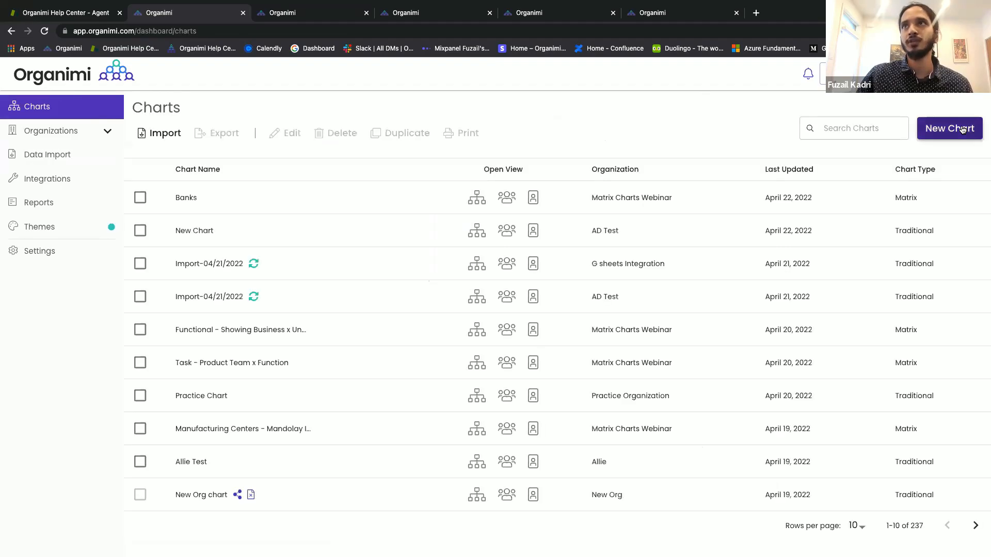
left_click(962, 130)
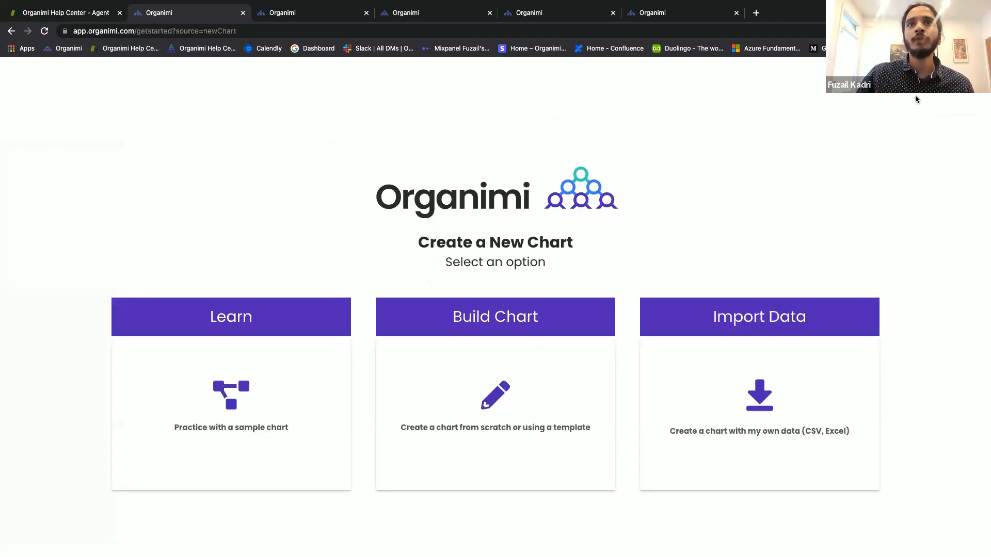
left_click(532, 361)
left_click(535, 291)
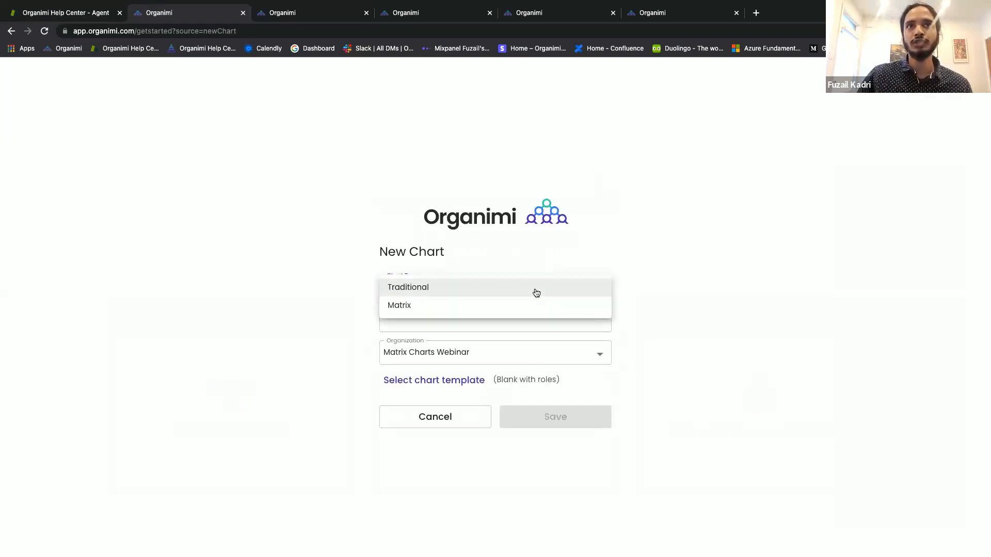
left_click(526, 312)
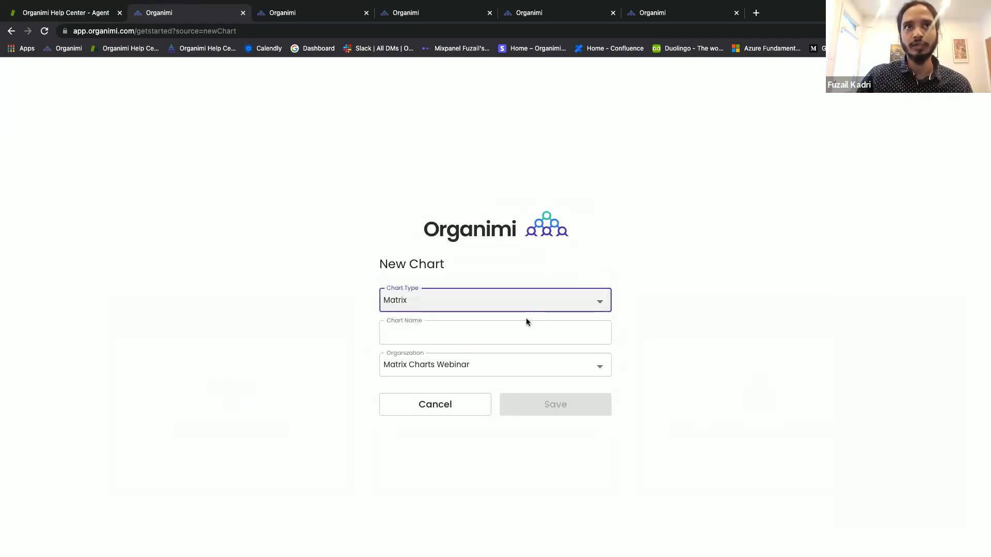
left_click(527, 325)
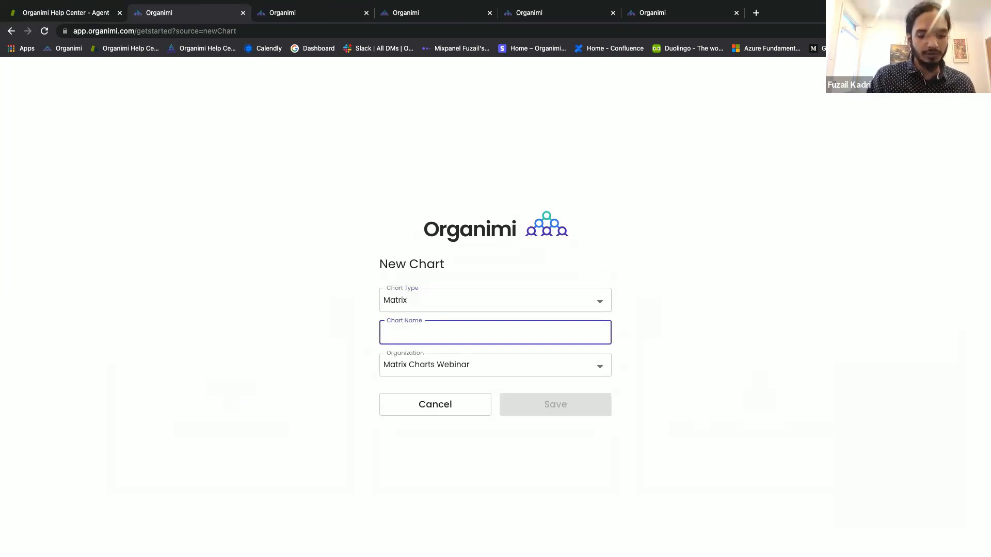
type("Matrix Demo")
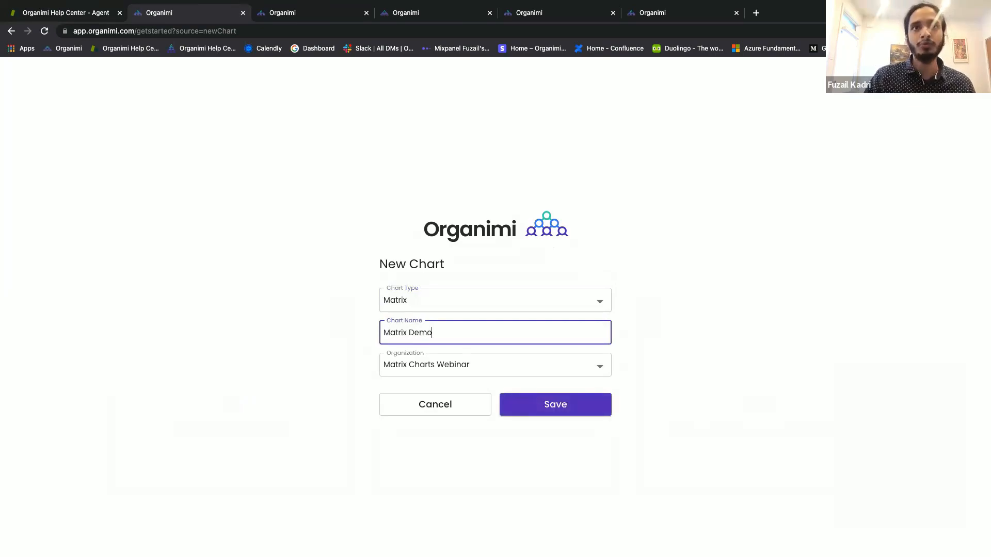
left_click(533, 364)
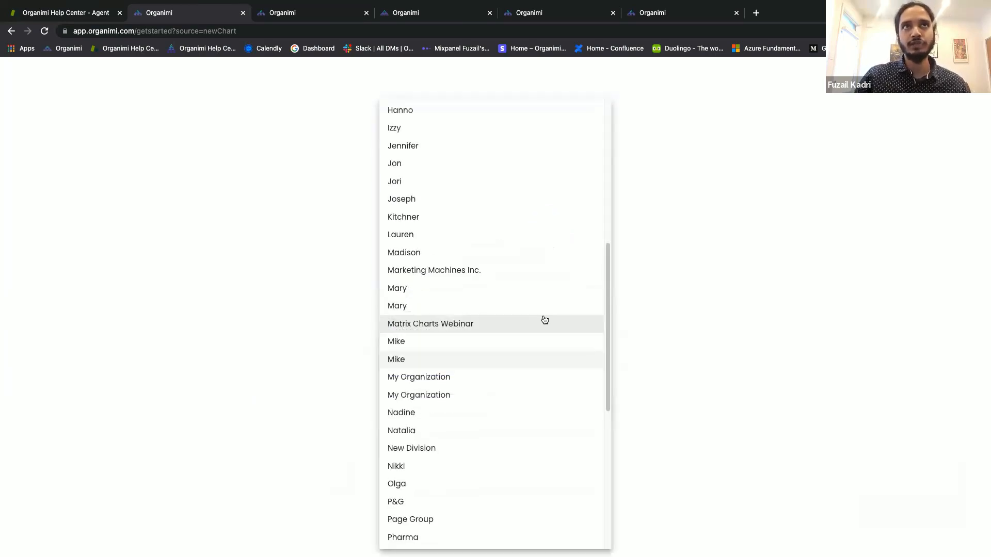
scroll(544, 320, "up", 7)
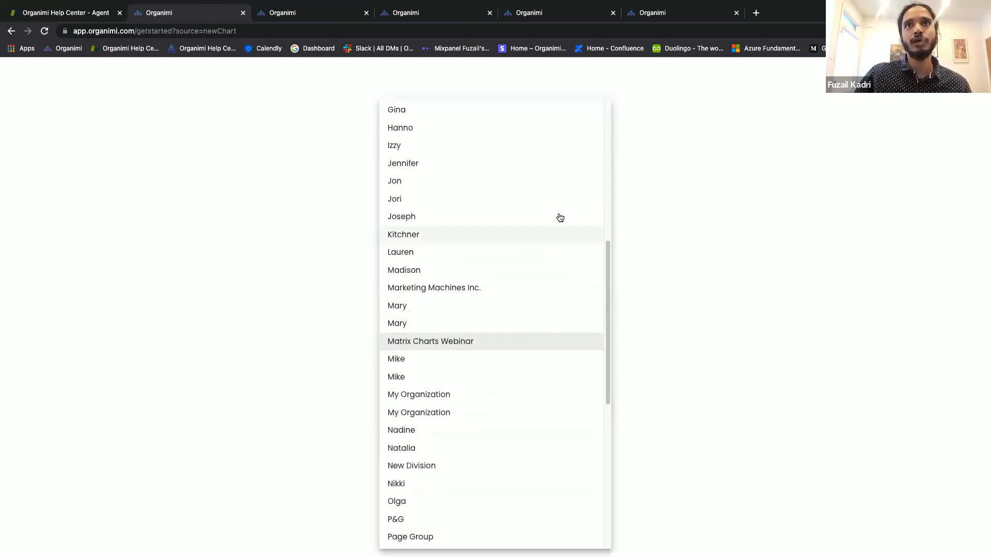
left_click(676, 207)
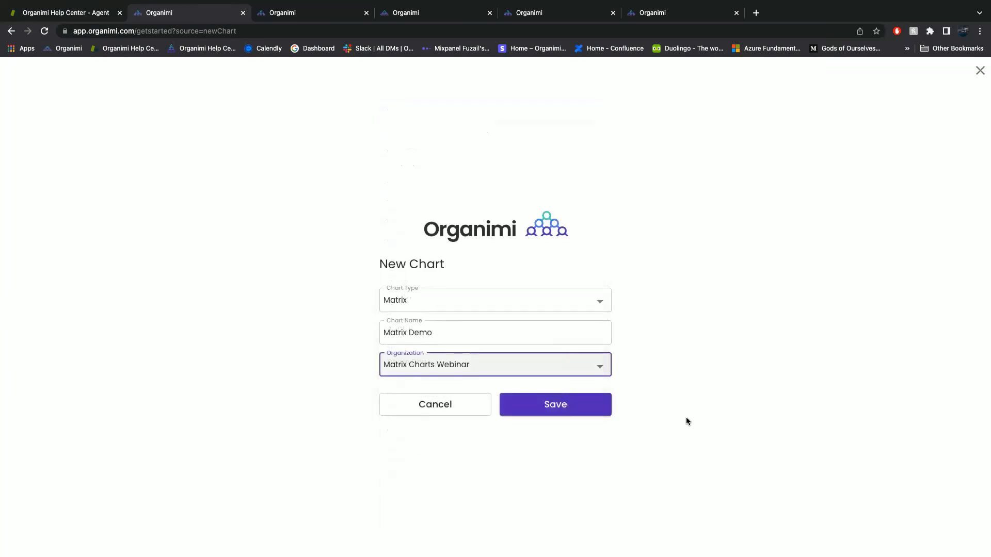
left_click(583, 410)
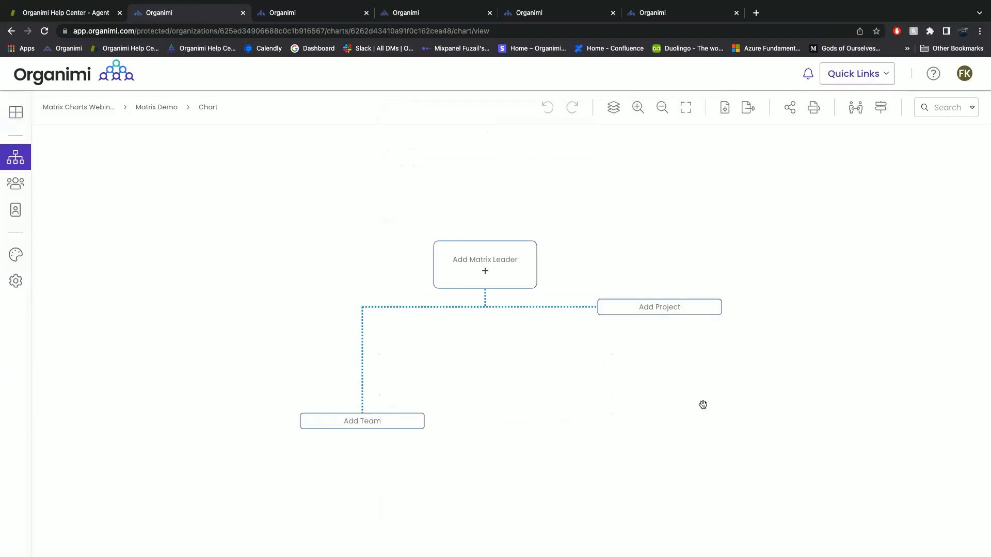
Apply the built-in Modern Organimi theme to Matrix Demo for this chart only.
left_click(8, 252)
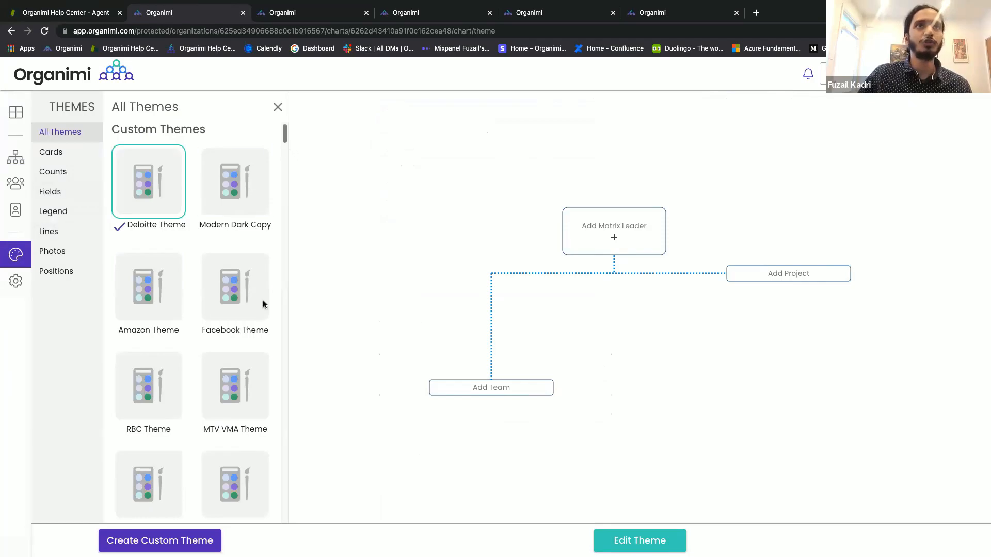
scroll(262, 300, "down", 15)
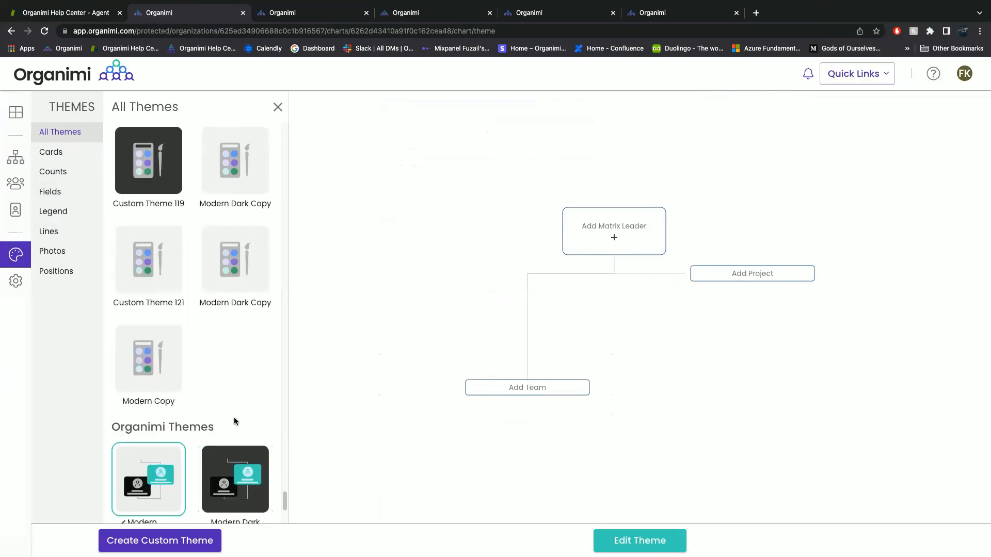
left_click(275, 109)
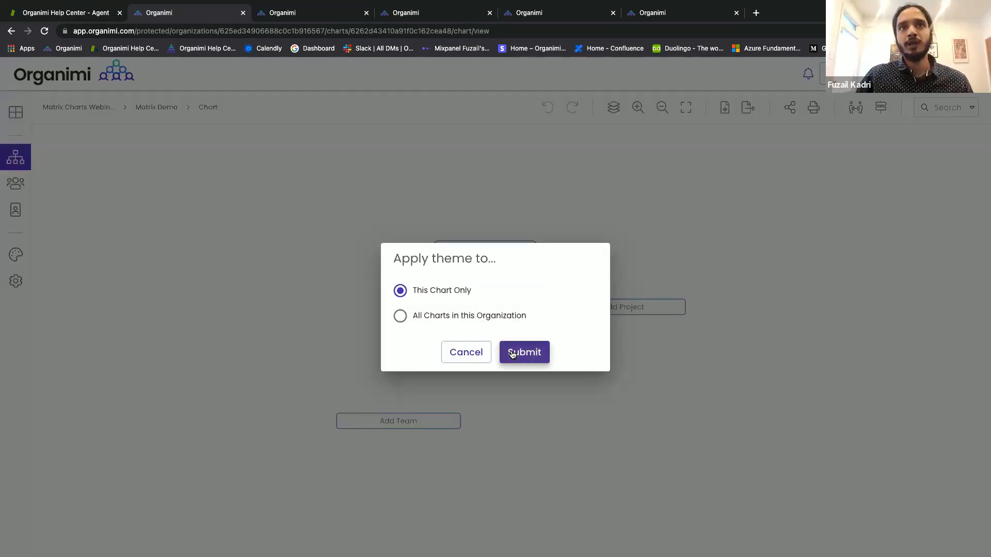
left_click(513, 353)
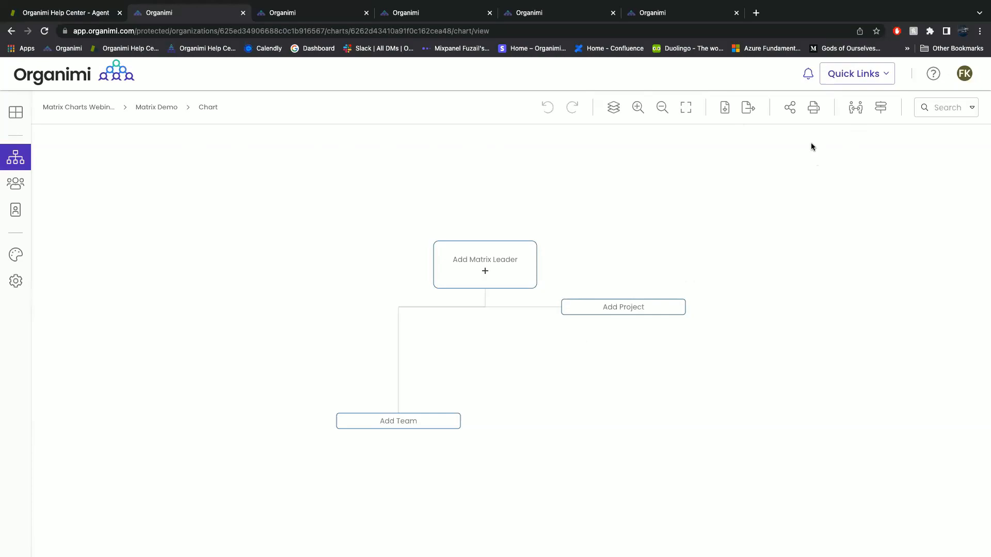
Create a new unassigned Talent Pool person, entering their first and last name.
left_click(855, 108)
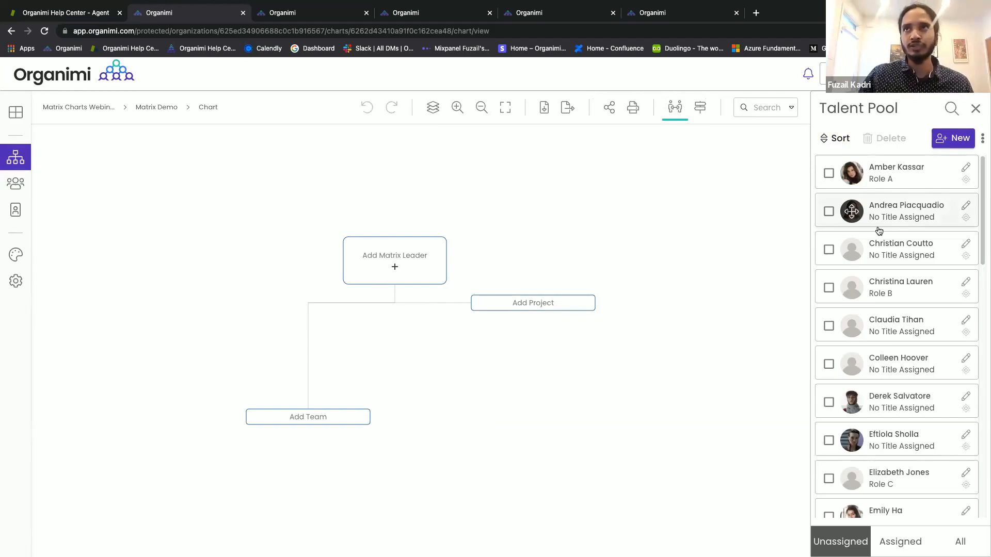
left_click(947, 140)
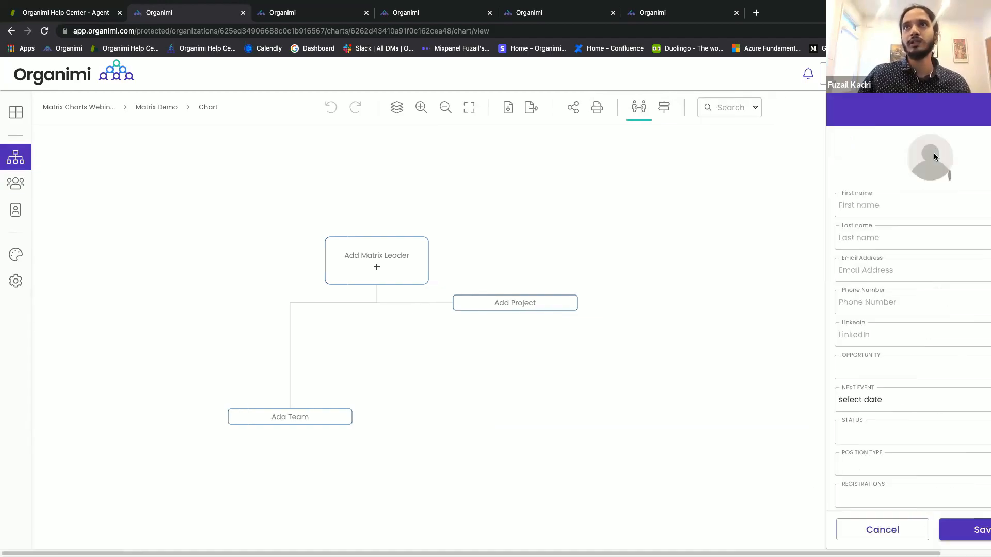
left_click(854, 204)
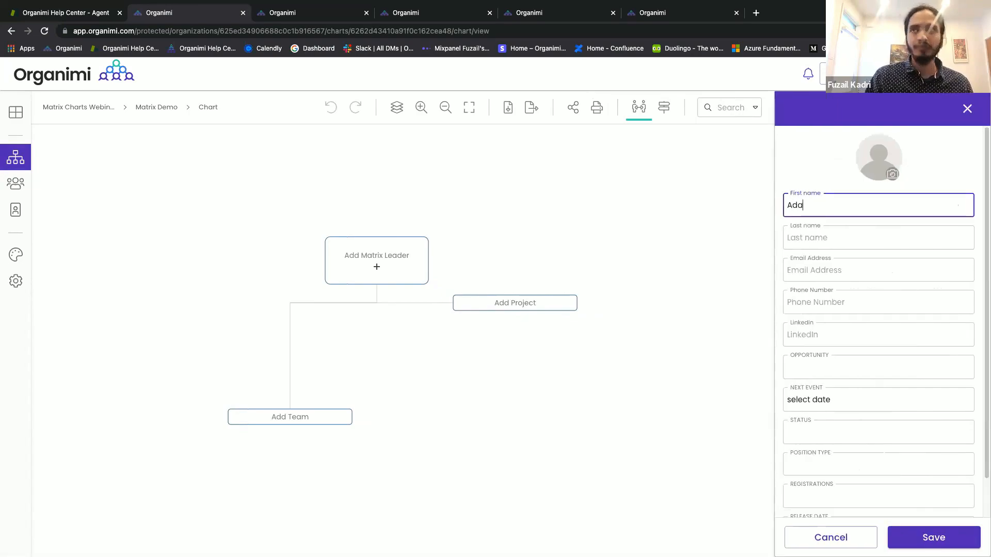
key("Tab")
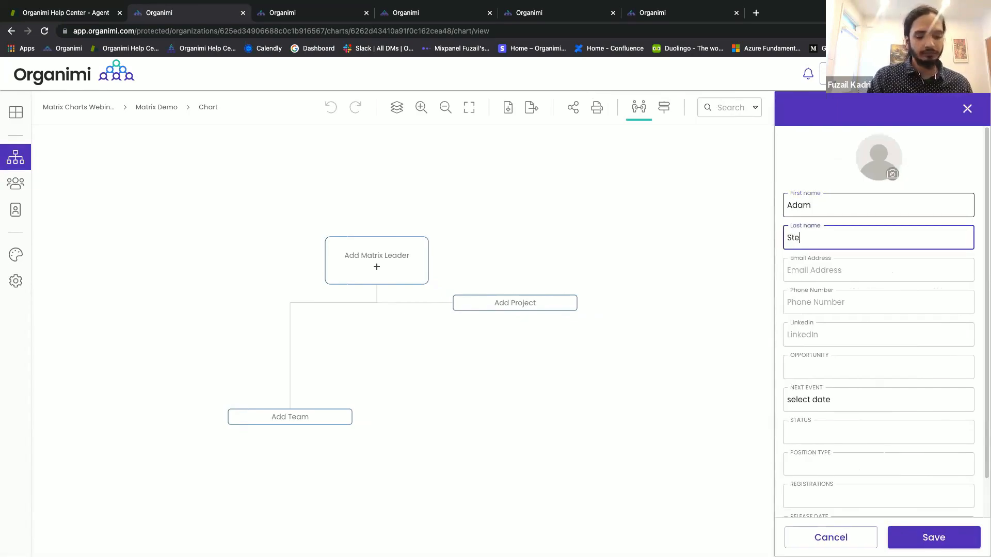
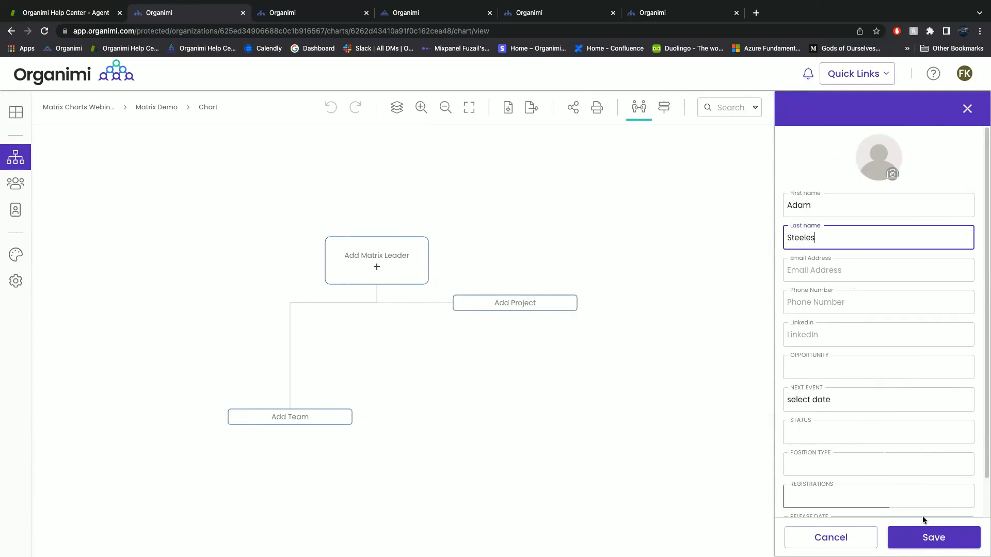
left_click(923, 533)
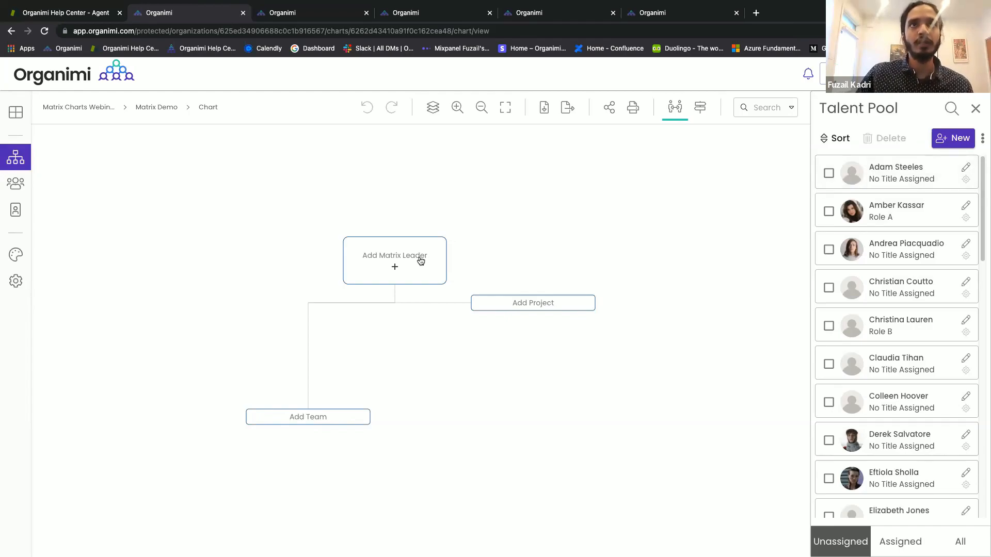
Add a CEO role at the top of the matrix chart.
scroll(412, 262, "up", 1)
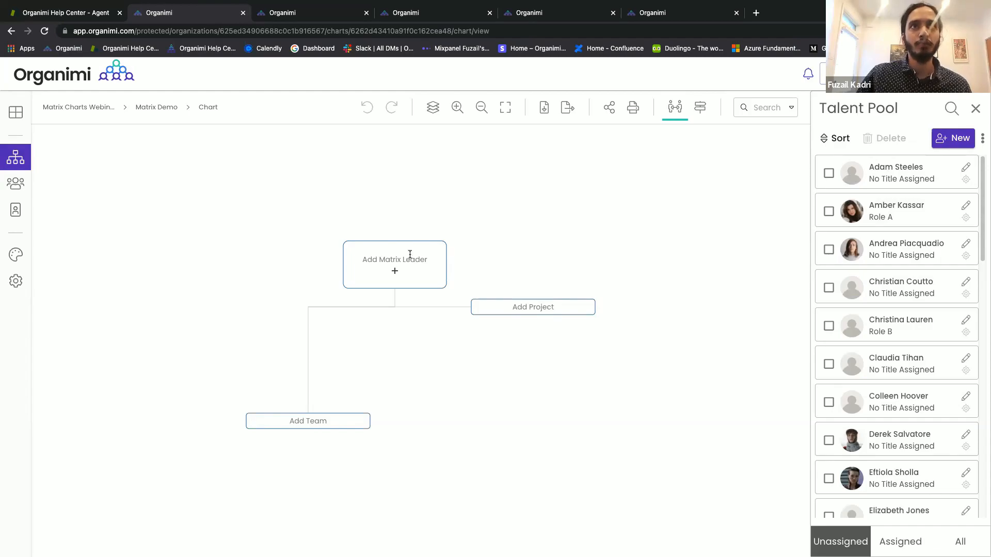
left_click(410, 255)
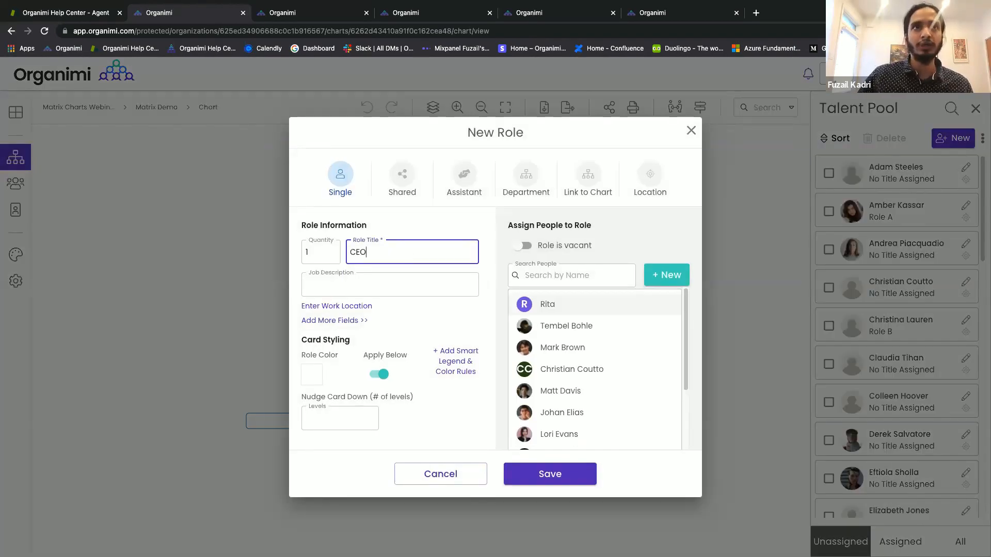
left_click(492, 259)
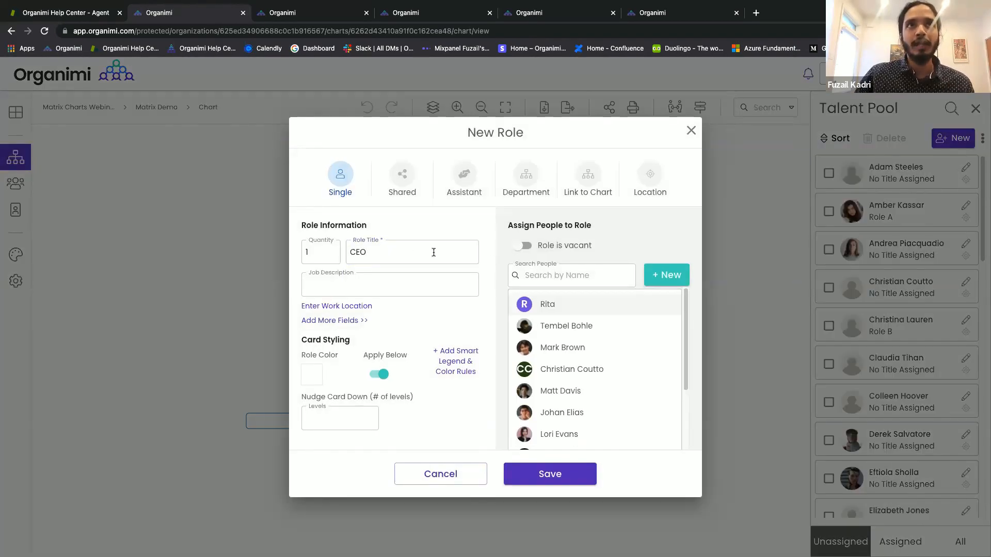
left_click(556, 481)
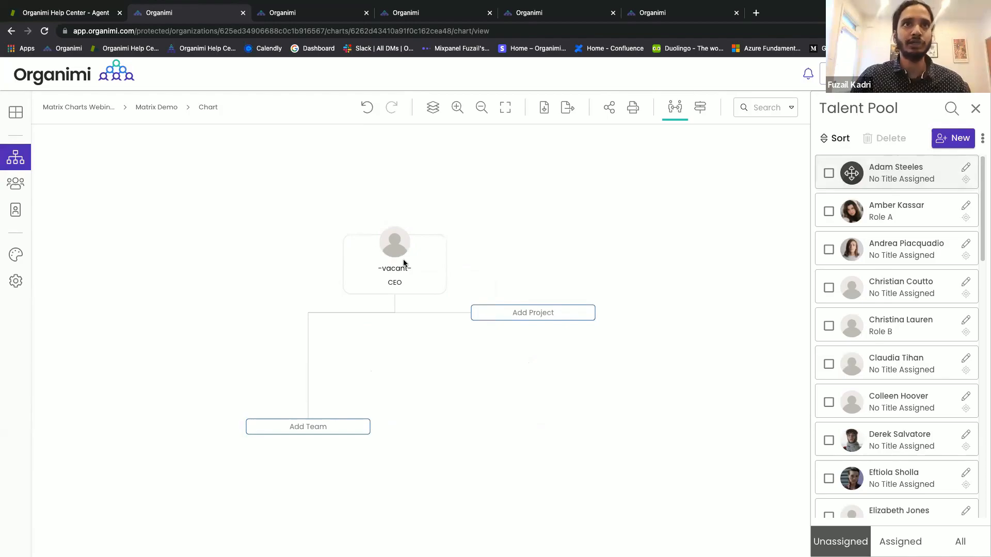
Assign the Talent Pool person to the CEO card and confirm the assignment.
left_click_drag(404, 263, 404, 262)
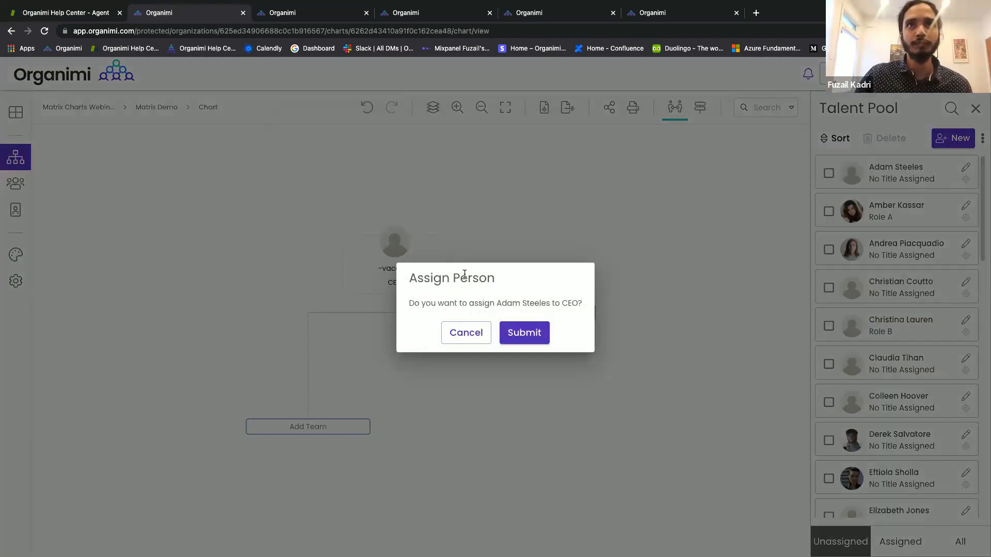
left_click(517, 329)
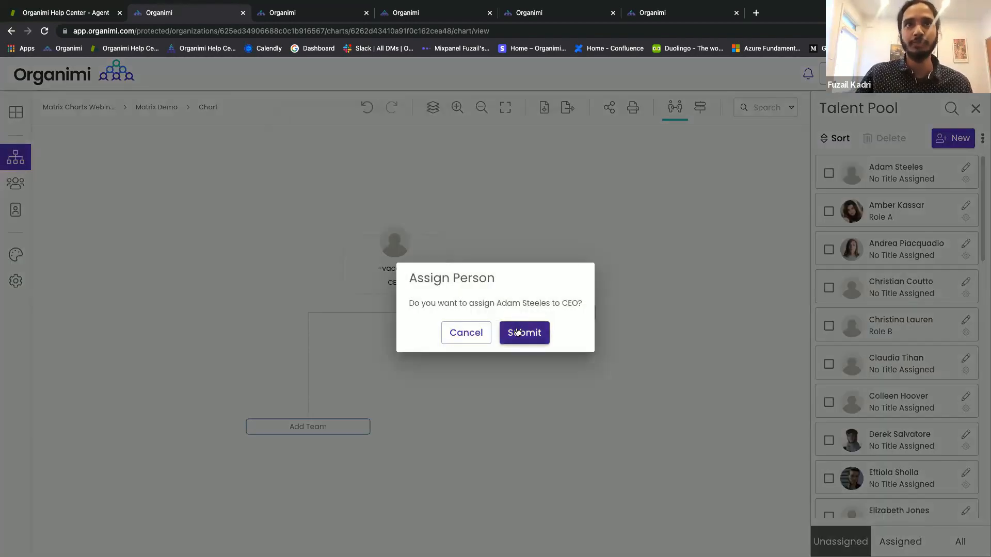
left_click(517, 332)
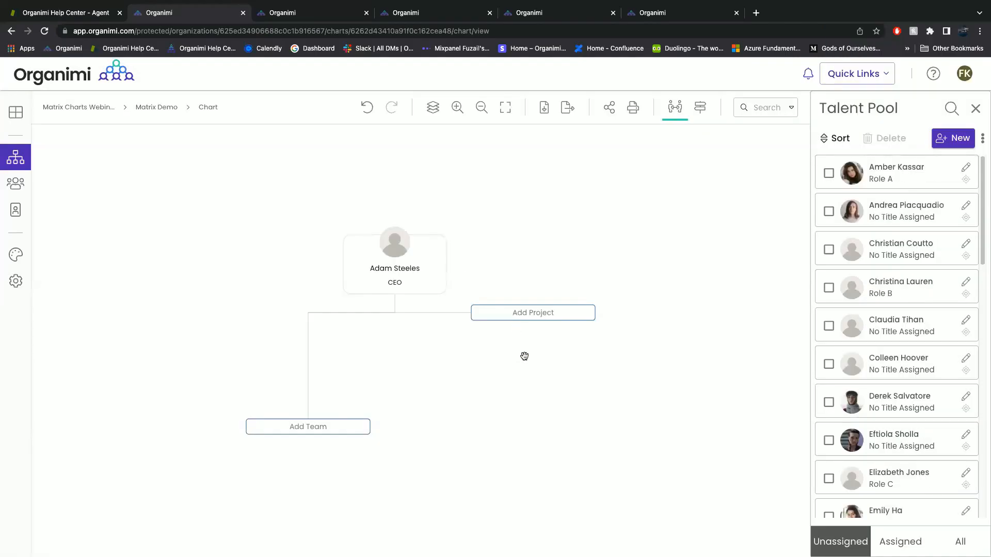
left_click(421, 281)
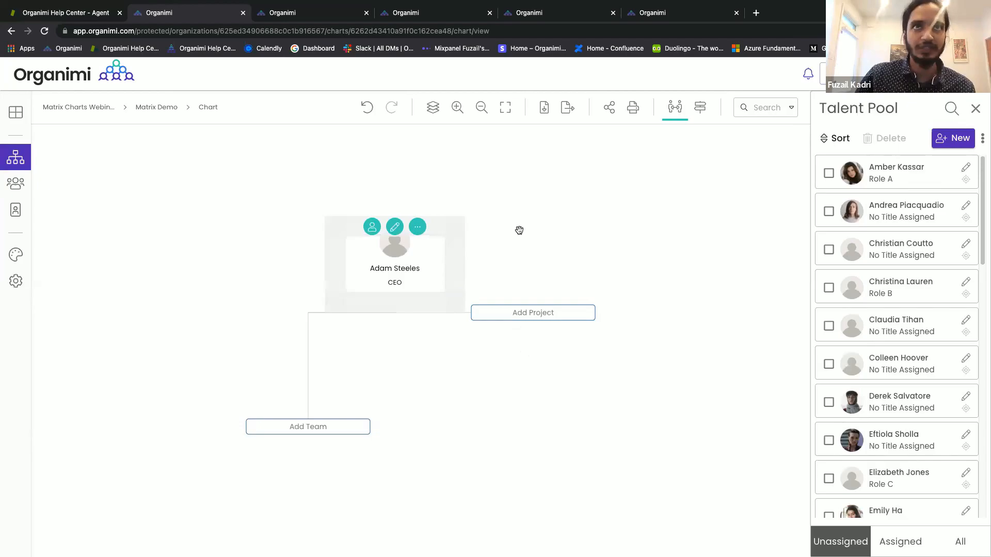
Change the Matrix Top Label from Project to 'Regions' in Settings, save, and return to the chart.
left_click(524, 236)
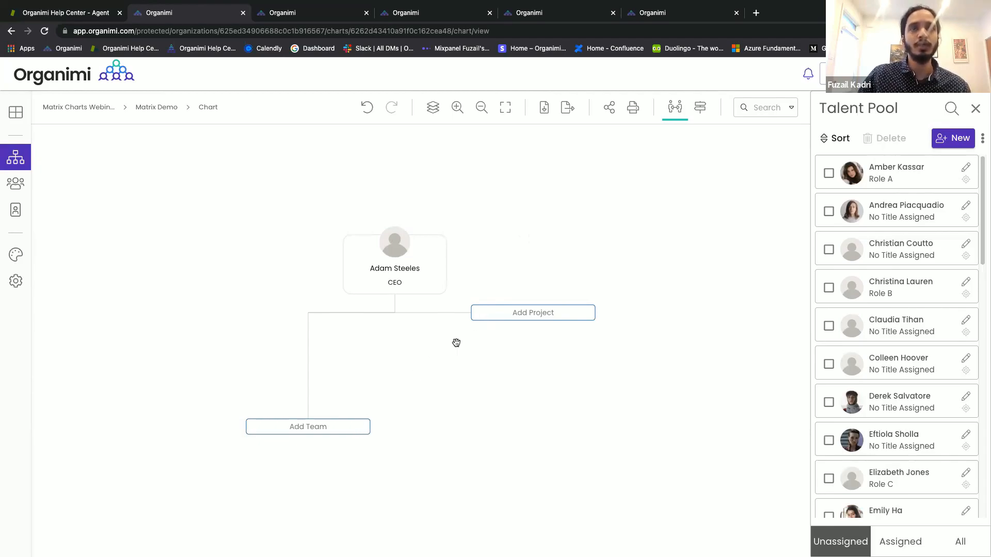
left_click(12, 291)
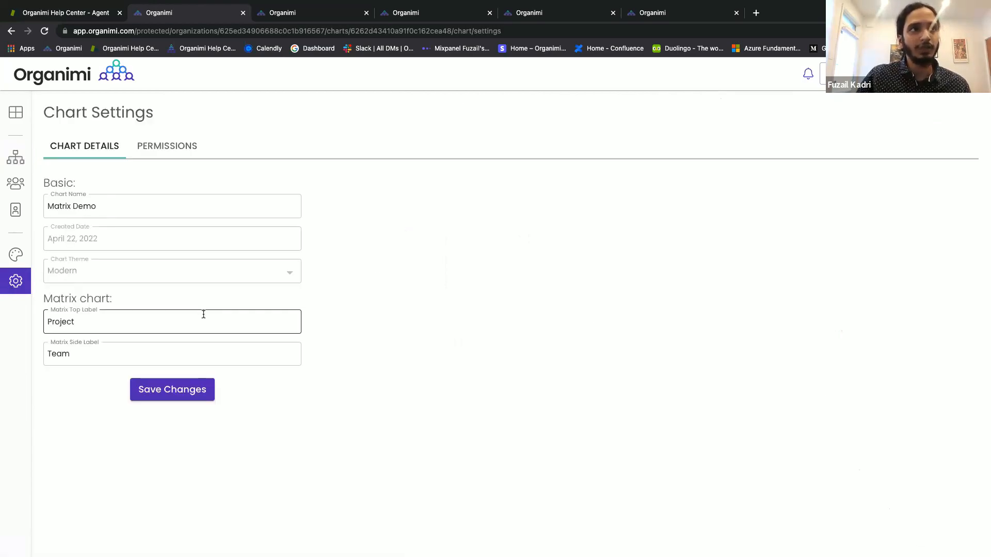
left_click(177, 321)
key("super+a")
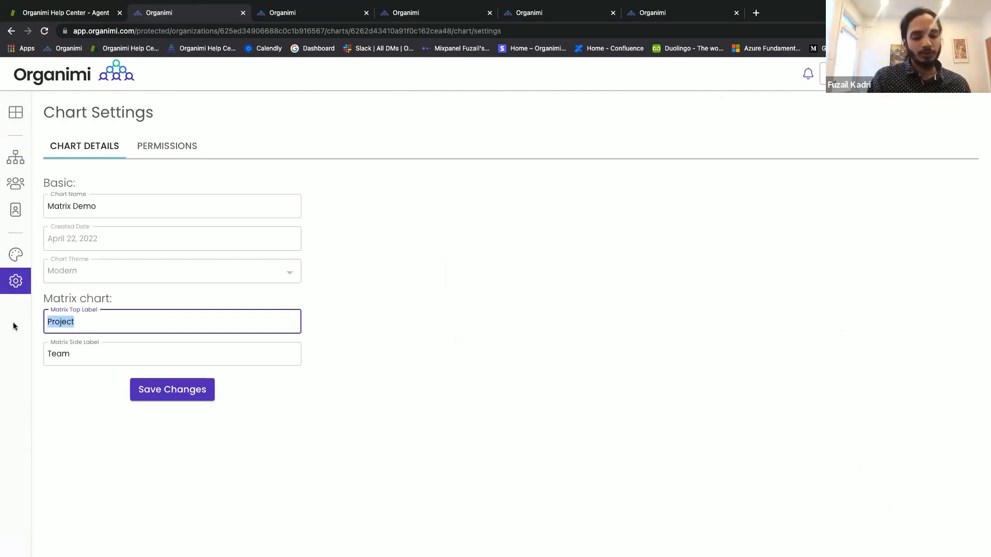
type("Regions")
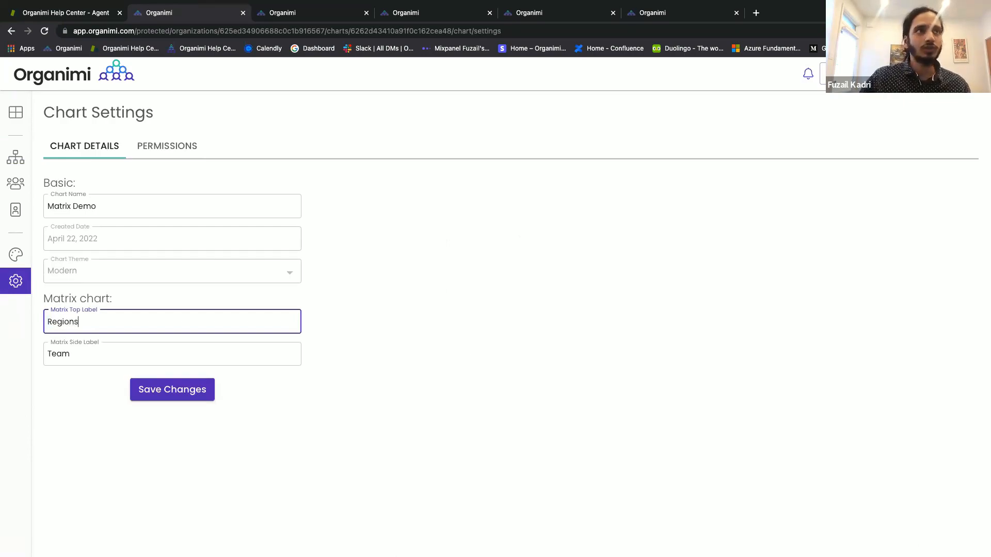
left_click(73, 354)
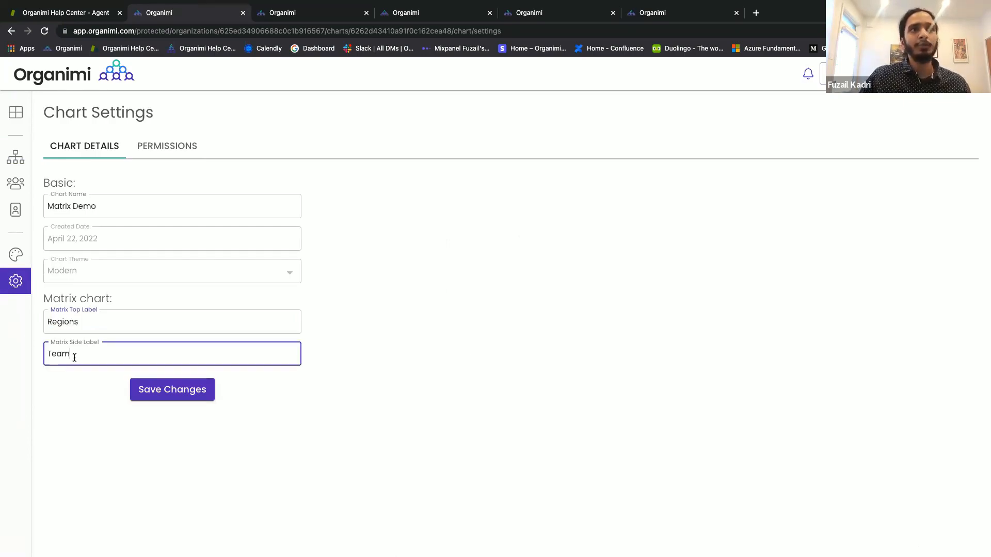
left_click(168, 396)
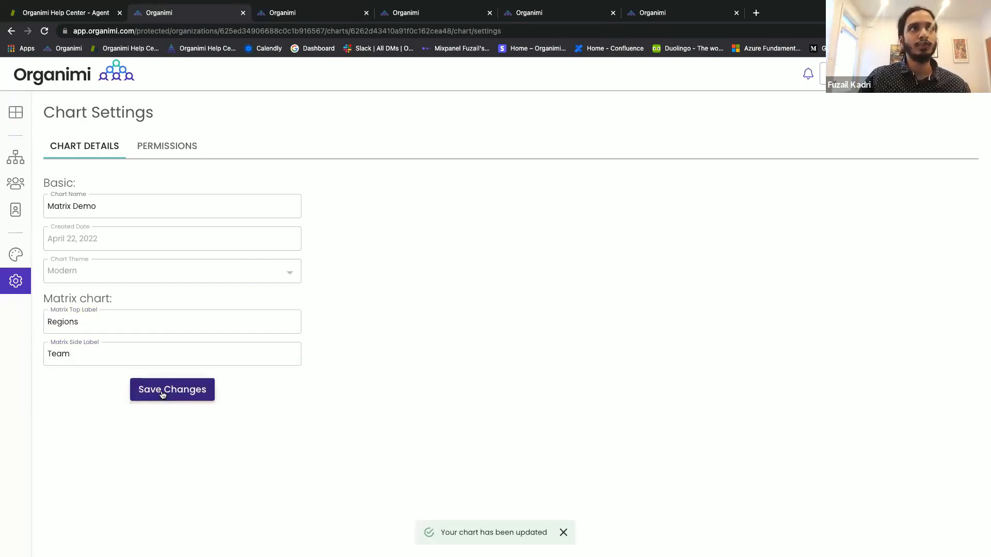
left_click(15, 157)
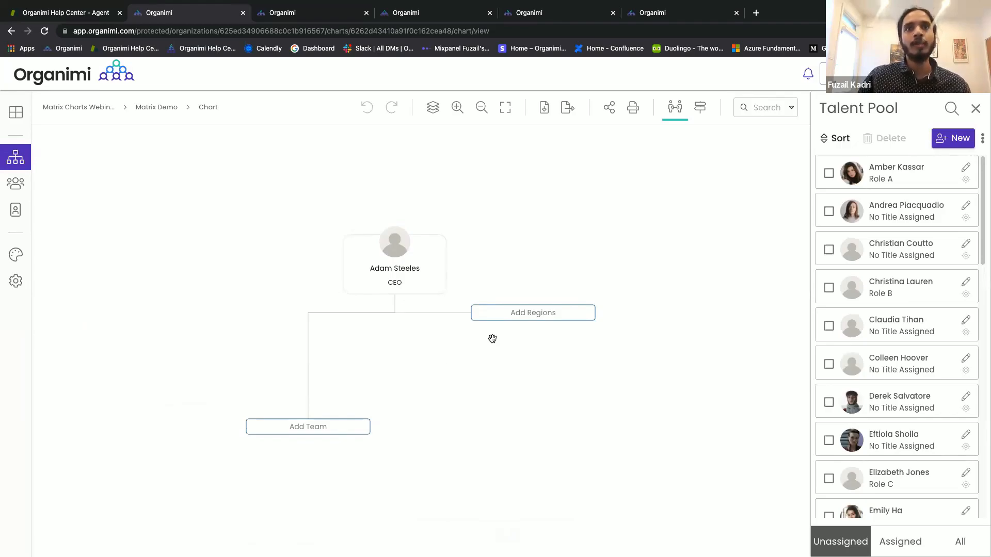
Add an orange region column named 'North America'.
left_click(513, 321)
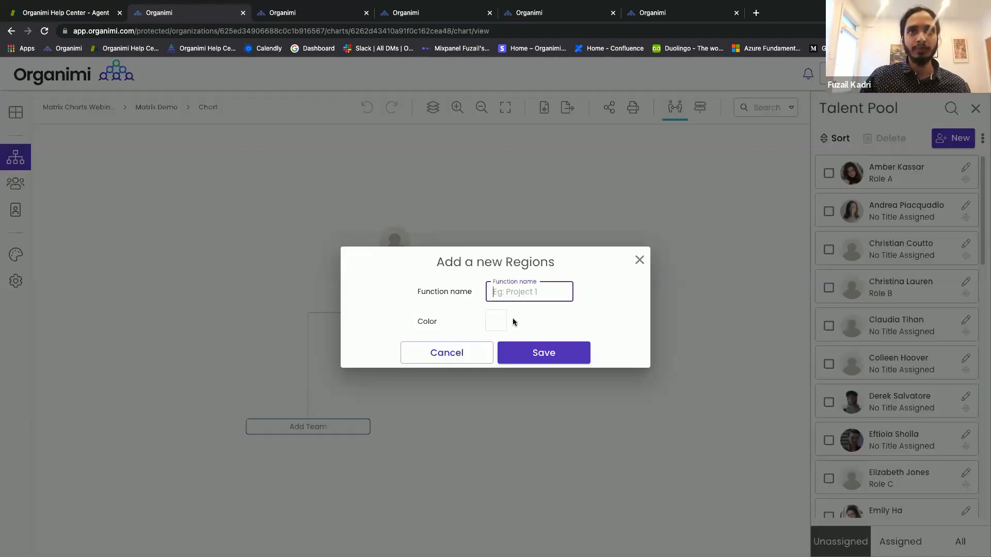
type("North")
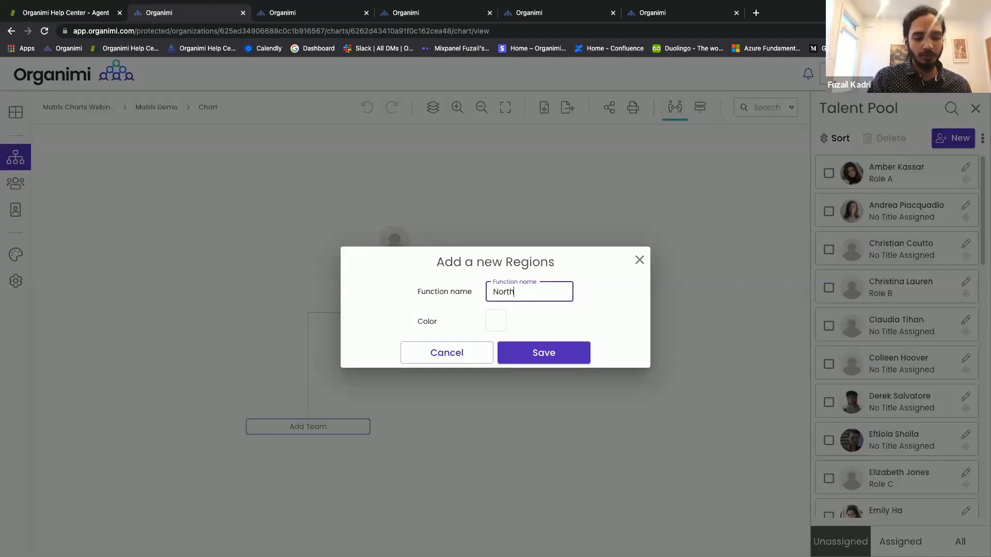
type(" America")
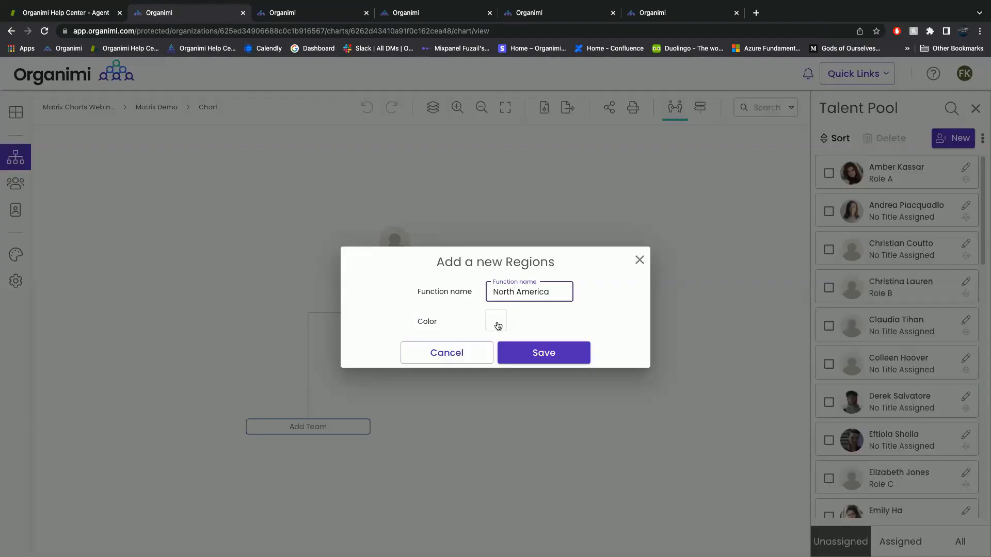
left_click(499, 324)
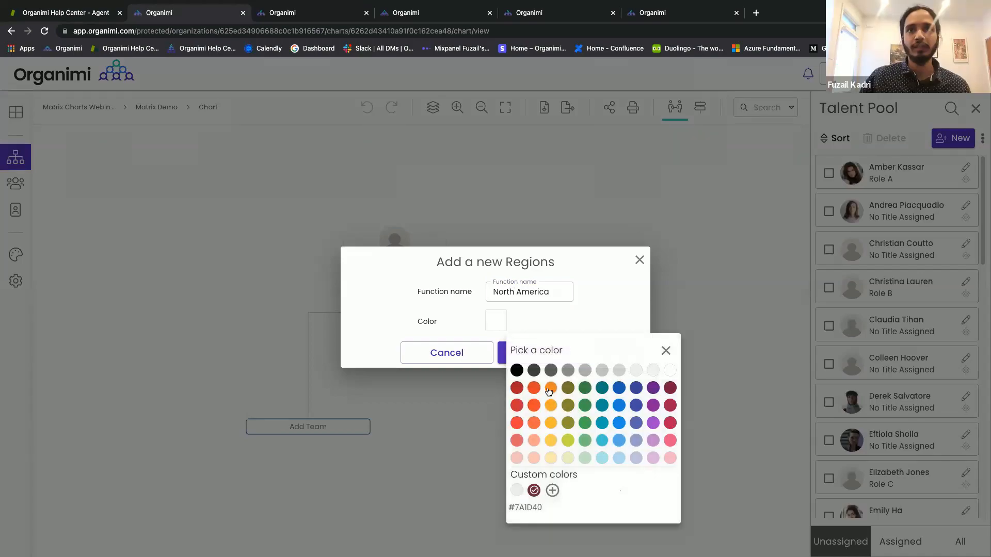
left_click(549, 389)
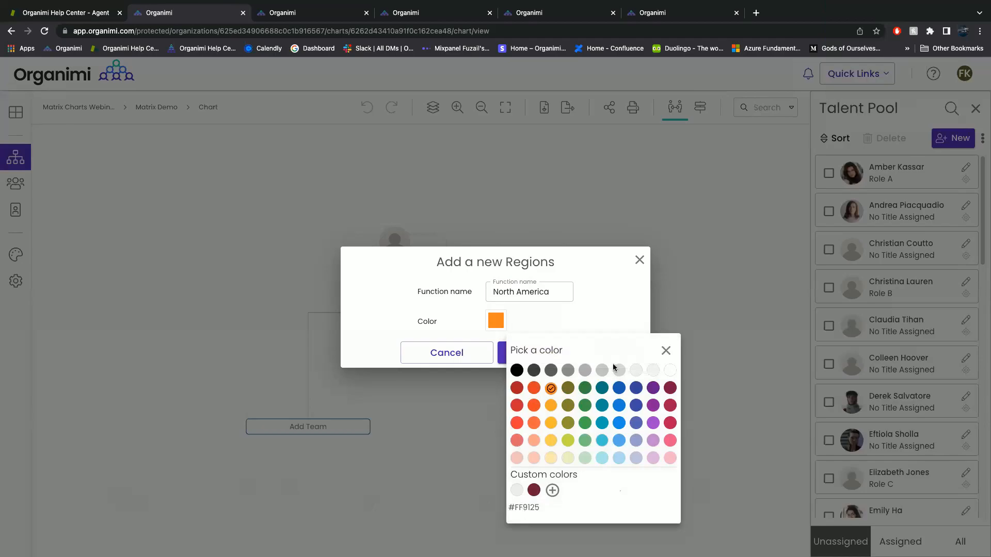
left_click(667, 351)
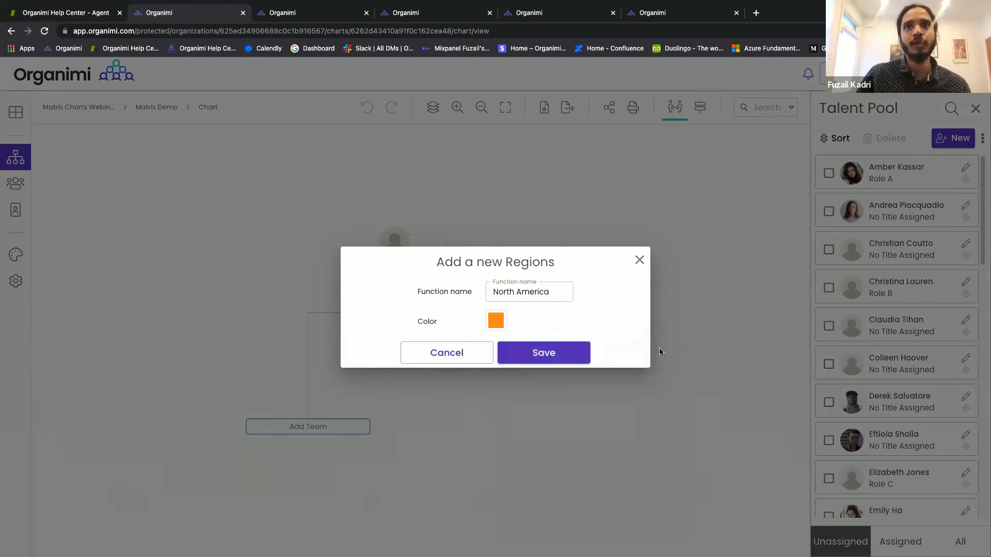
left_click(547, 352)
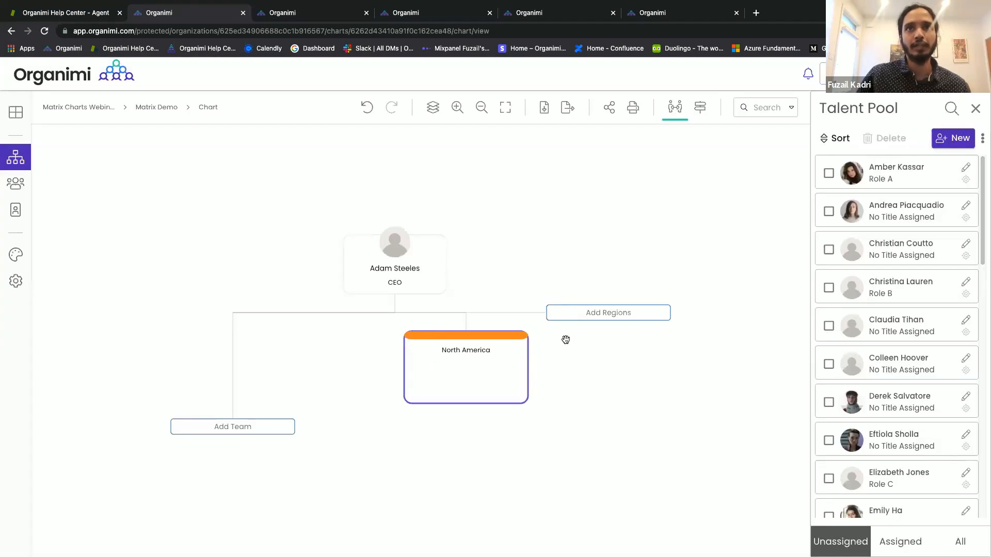
Add a blue region column named 'South America'.
left_click(596, 316)
type("S")
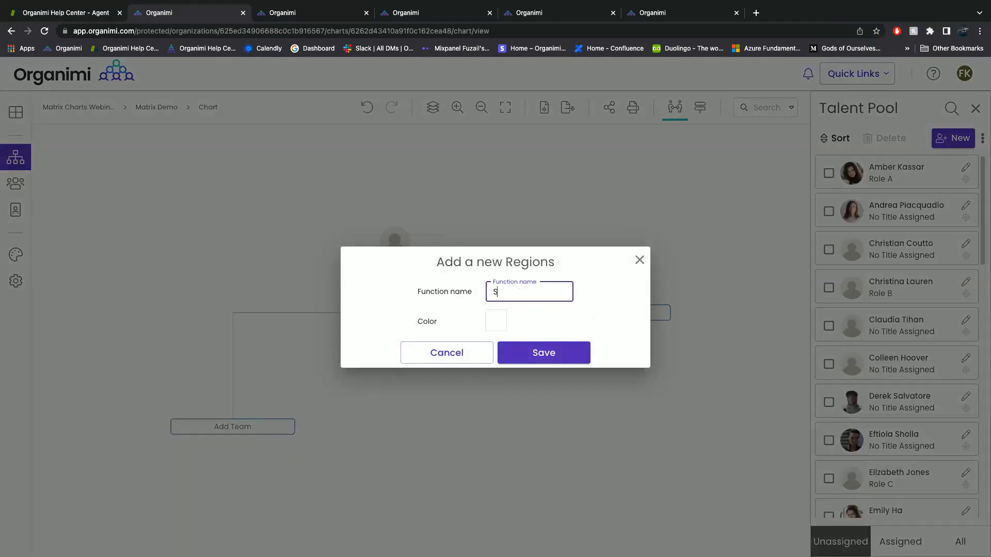
type("outh America")
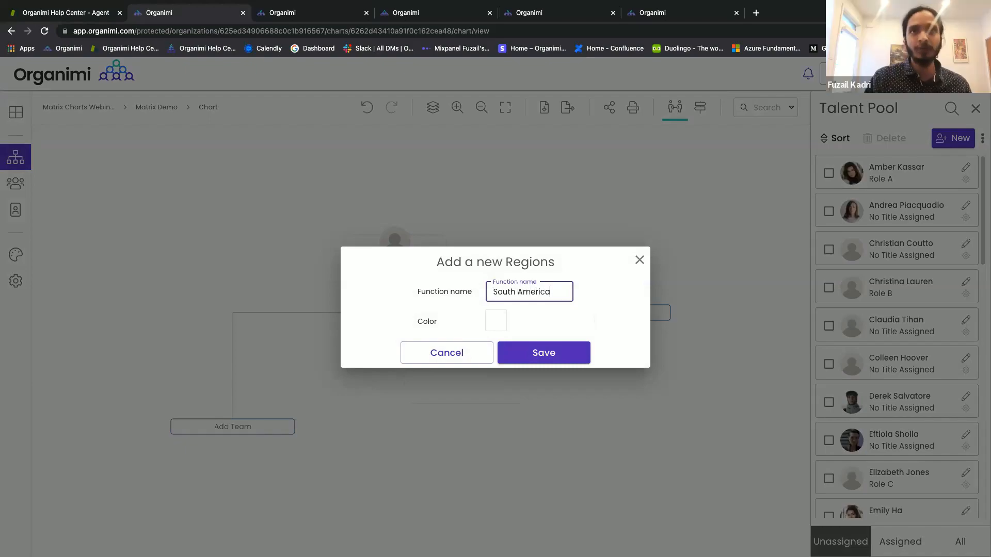
left_click(496, 325)
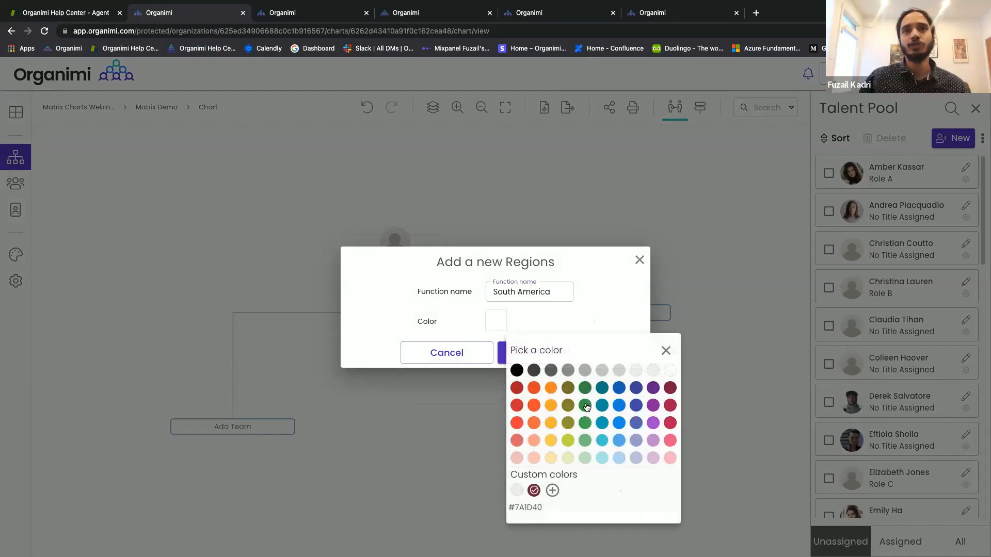
left_click(623, 407)
left_click(436, 322)
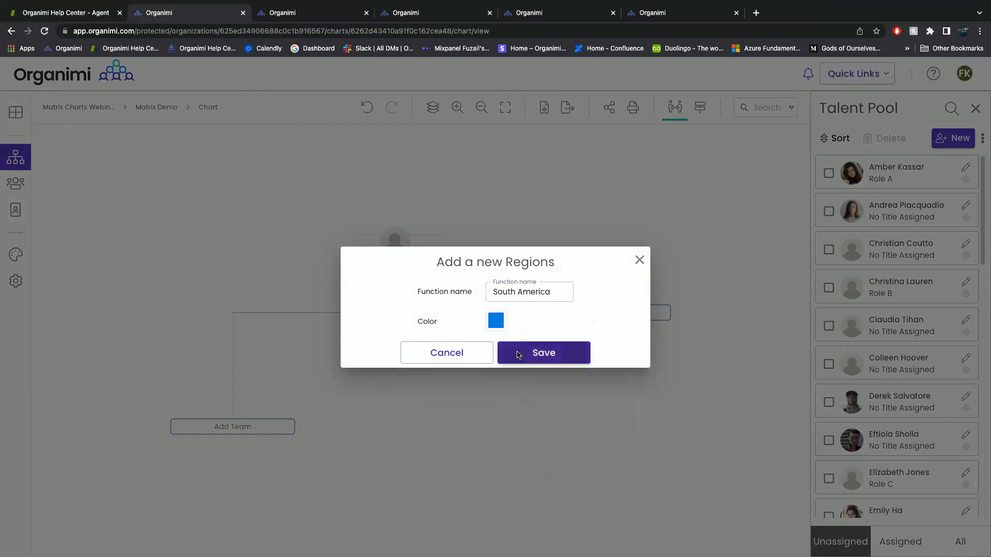
left_click(518, 355)
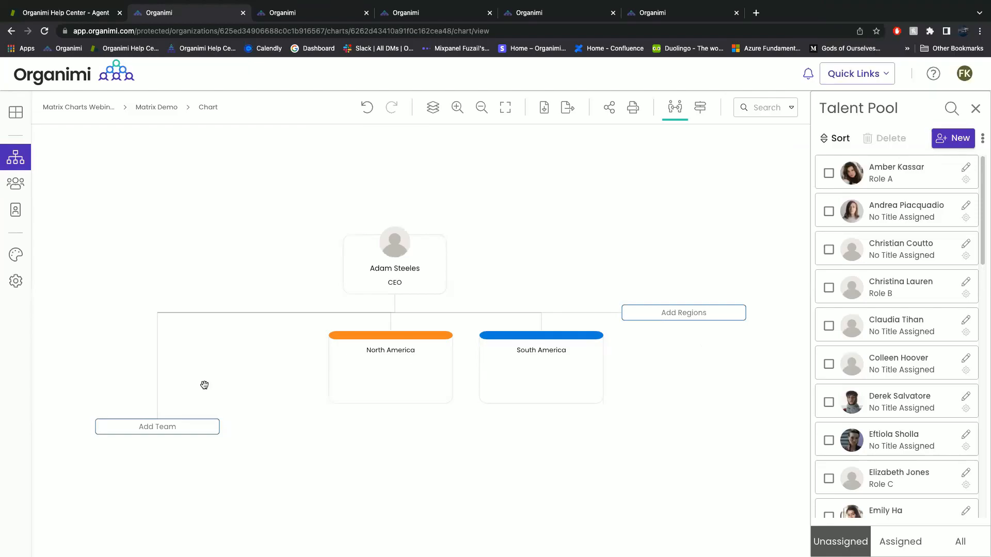
Add a red team row named 'Engineering'.
left_click(202, 431)
type("En")
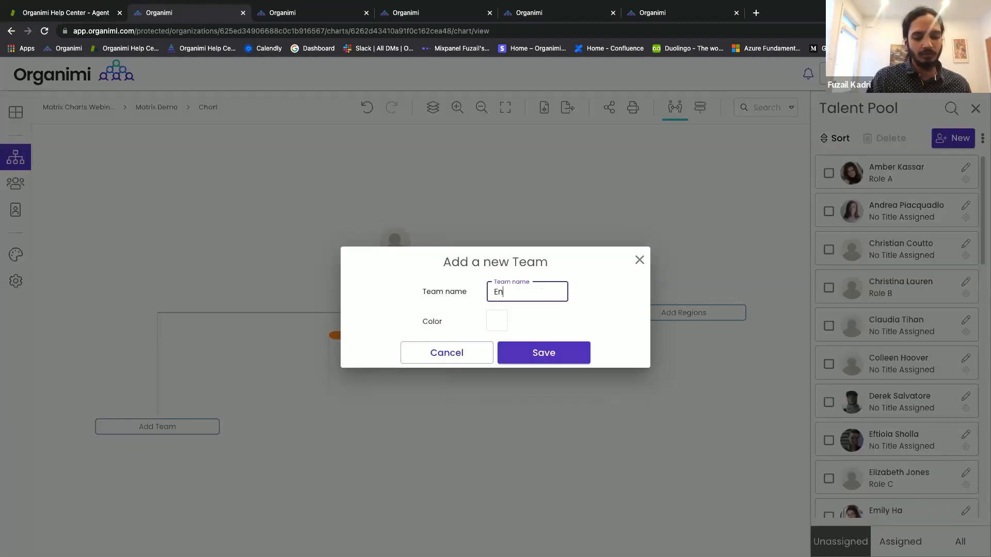
type("gineer")
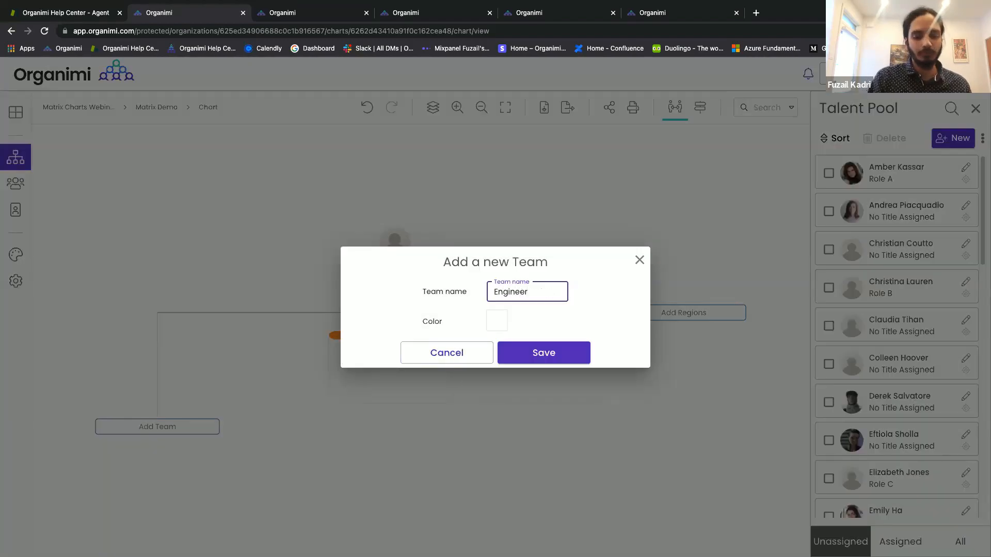
type("ing")
left_click(503, 322)
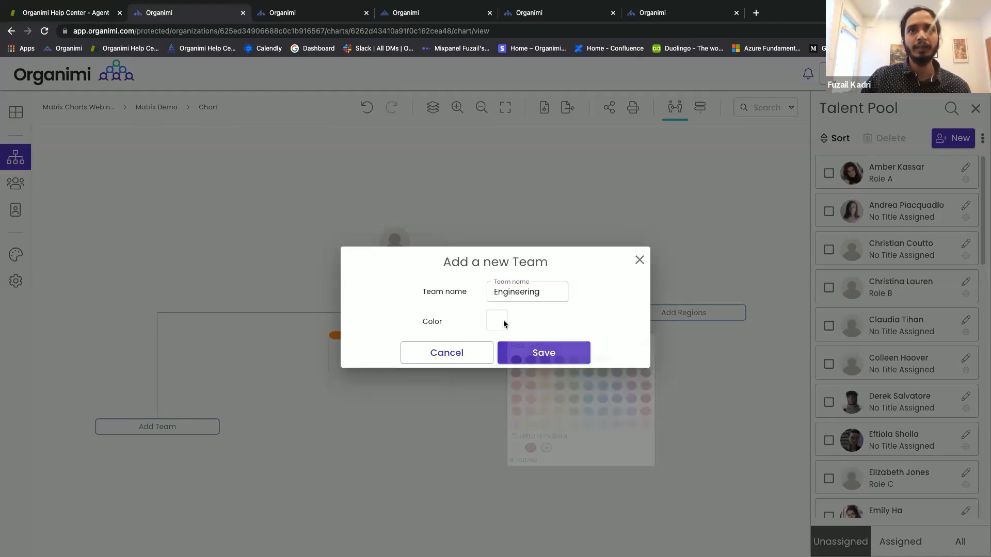
left_click(518, 423)
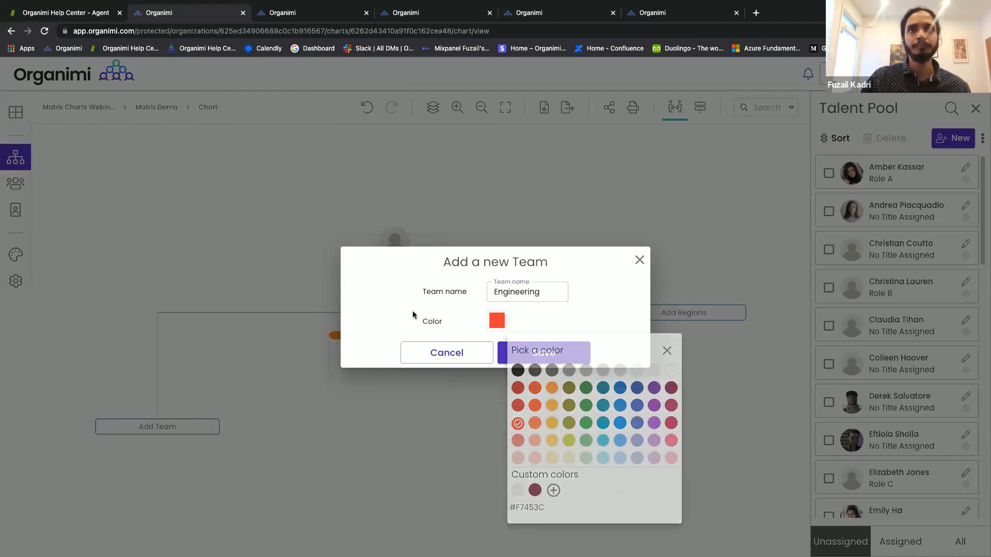
left_click(515, 354)
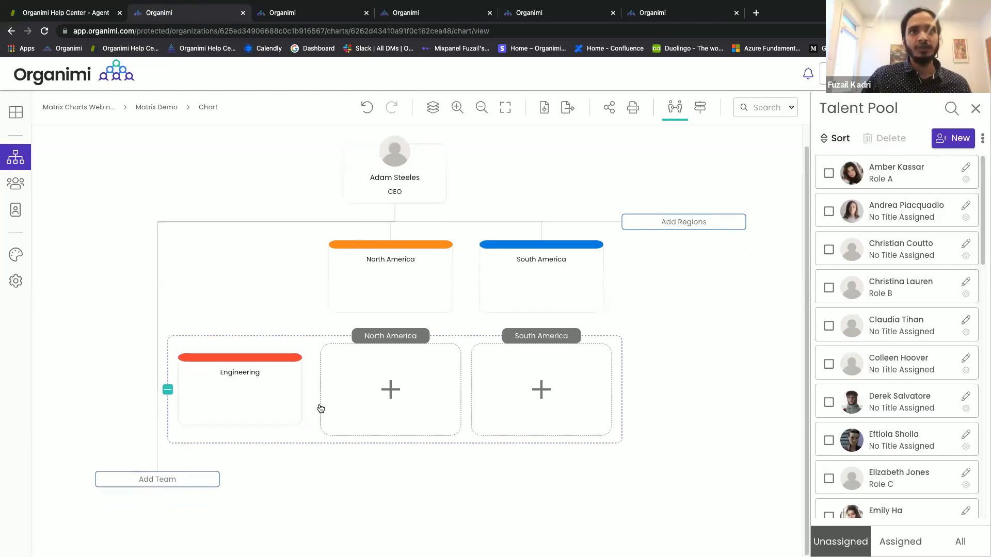
Add a yellow team row named 'Sales'.
left_click(321, 409)
type("Sales")
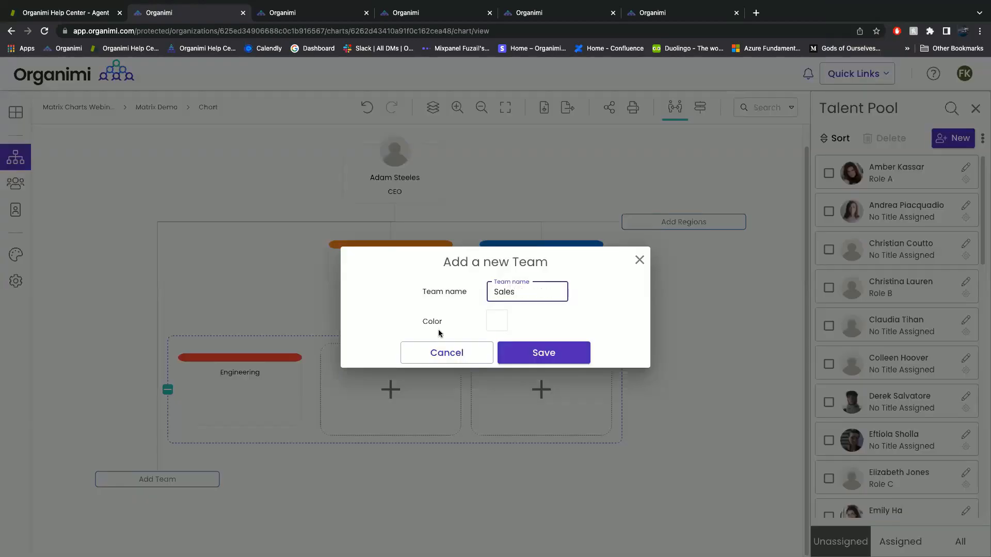
left_click(497, 322)
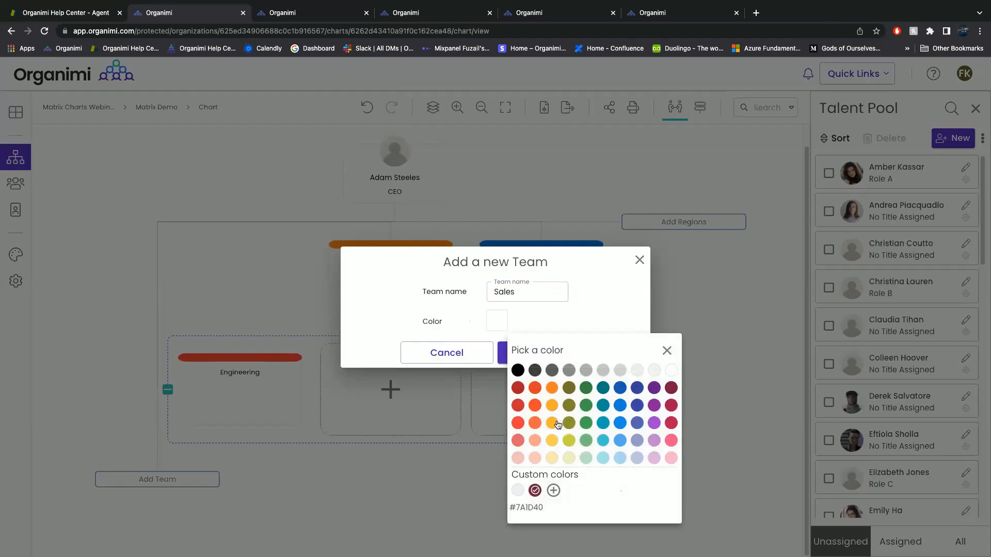
left_click(558, 424)
left_click(498, 344)
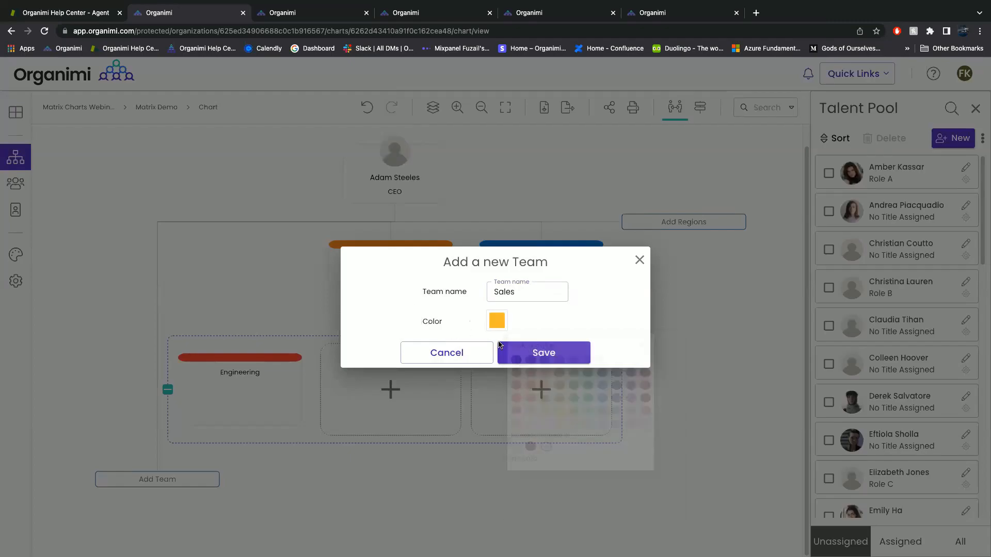
left_click(520, 354)
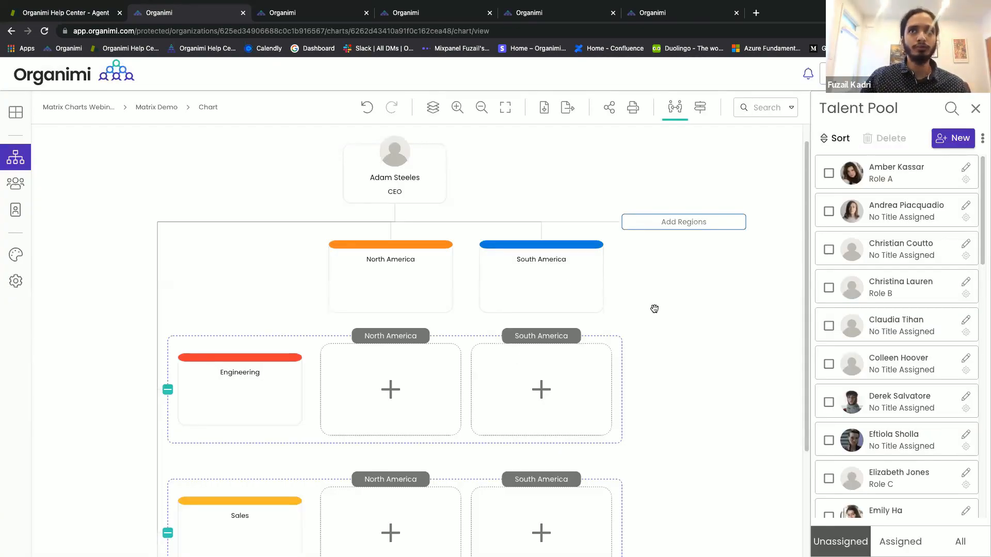
Hide the Talent Pool and add a new role in the Engineering / North America cell.
left_click(984, 112)
scroll(836, 259, "down", 2)
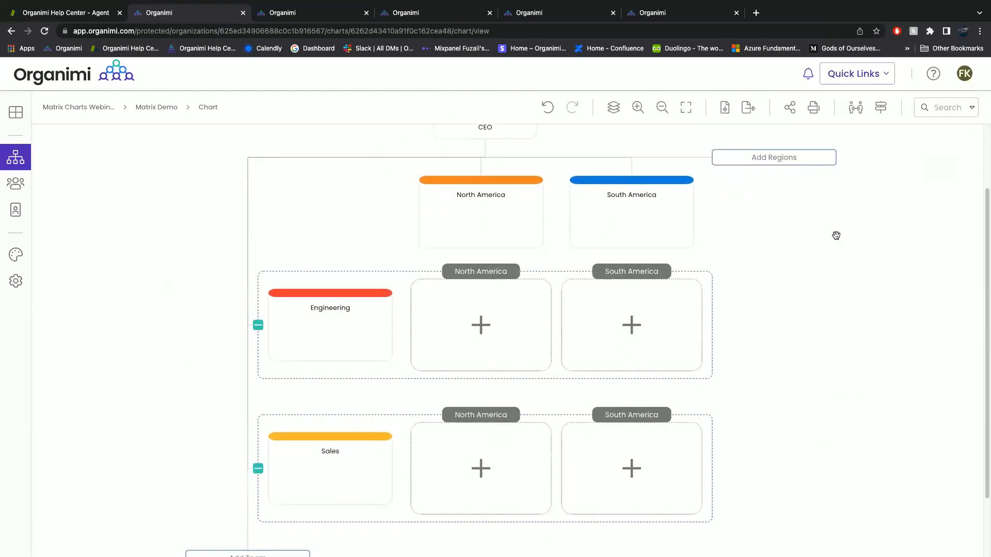
left_click_drag(836, 236, 836, 230)
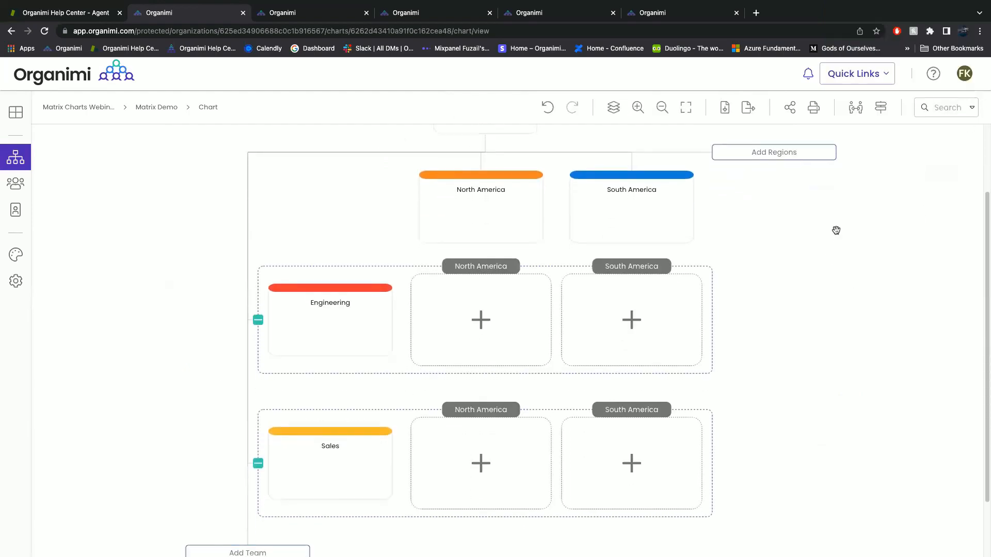
left_click(474, 323)
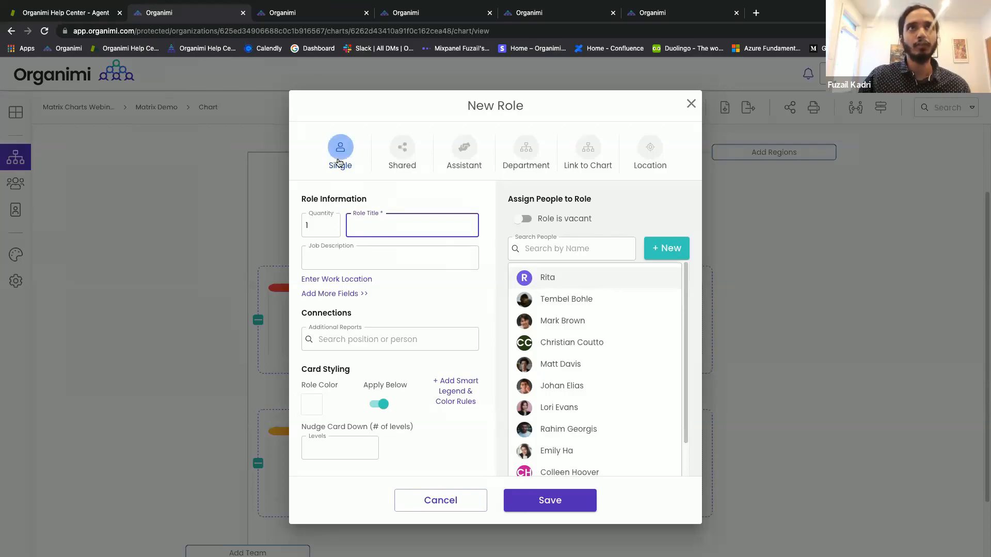
Make the new role a shared role titled 'Sr. Developer'.
left_click(395, 152)
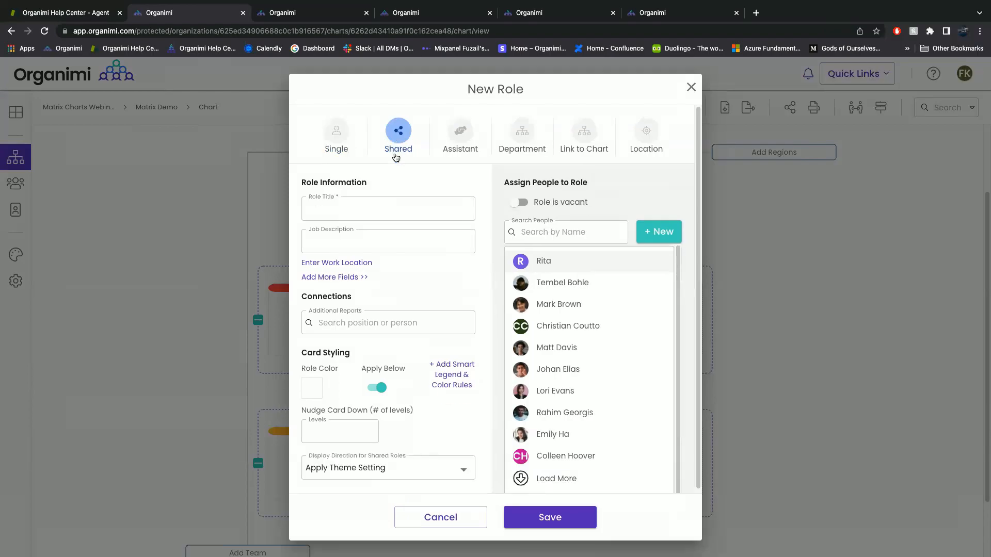
left_click(395, 215)
type("Sr")
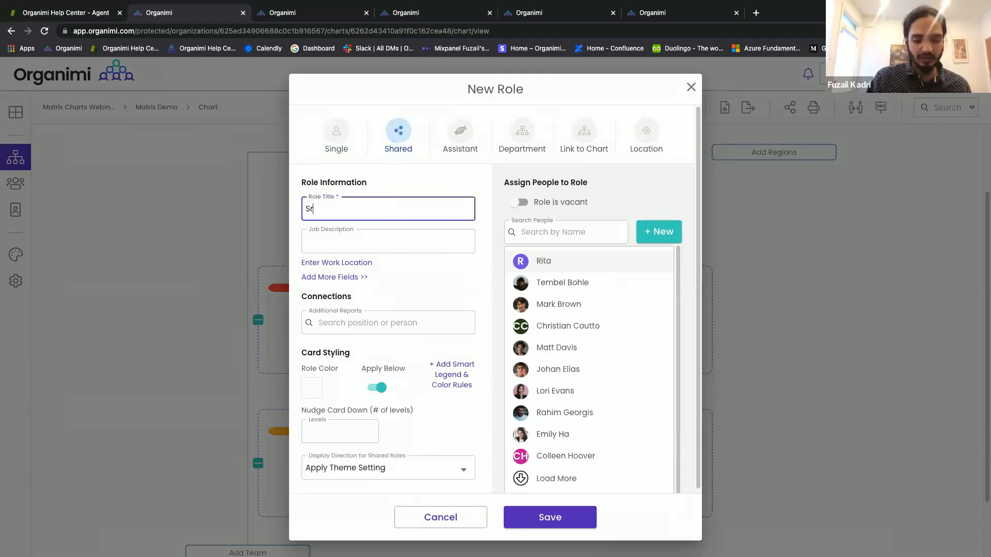
type(". Developer")
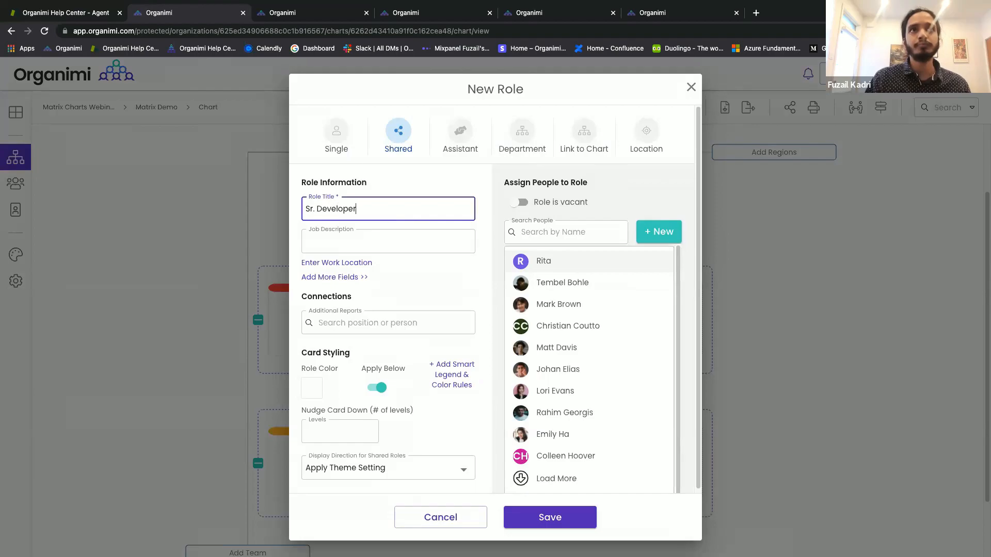
left_click(423, 281)
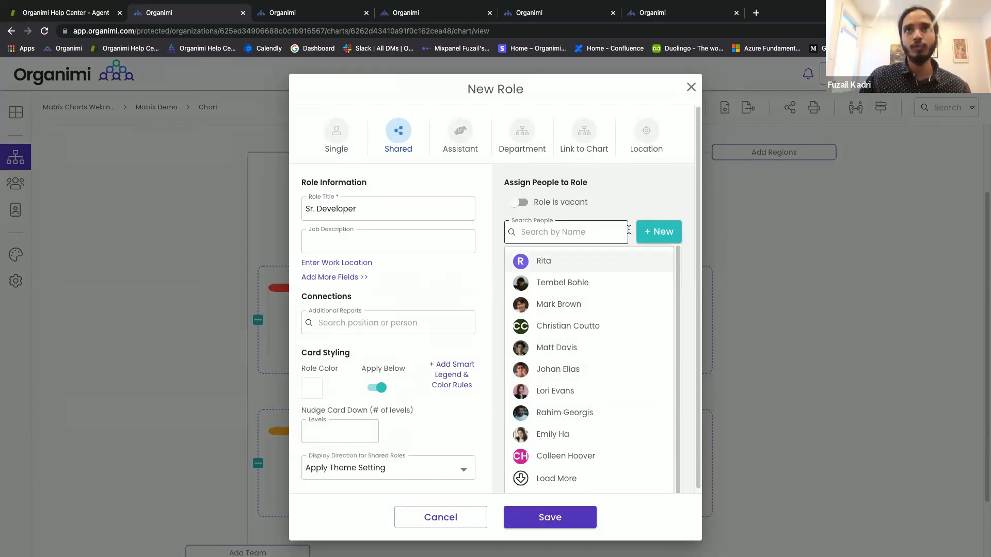
Create a new person for the role with first and last name, set 4 expected members, and save.
left_click(661, 233)
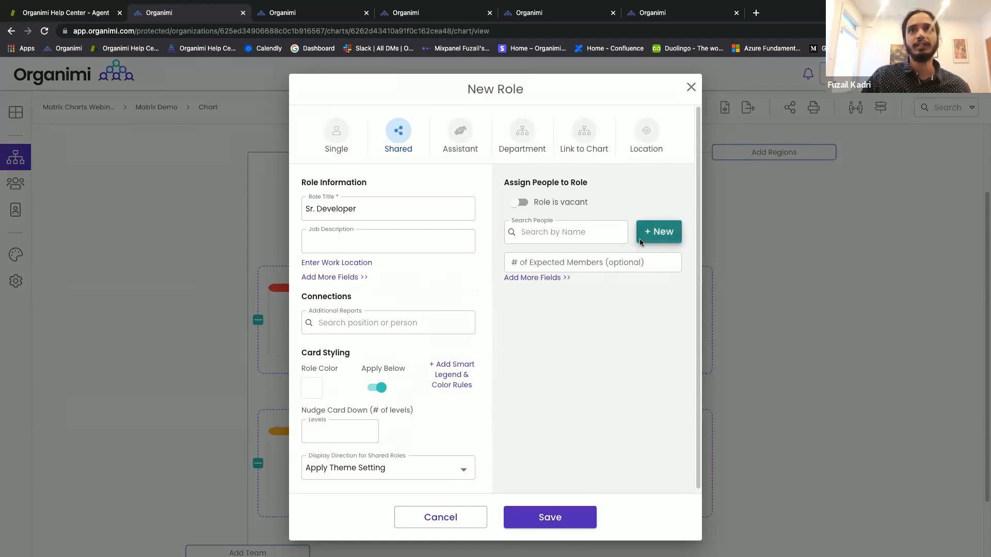
left_click(587, 323)
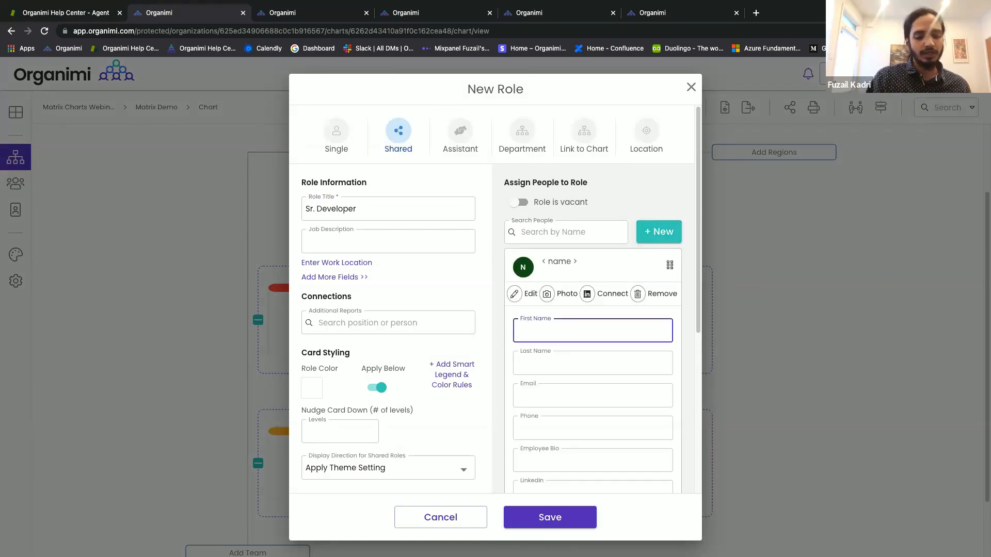
key("Tab")
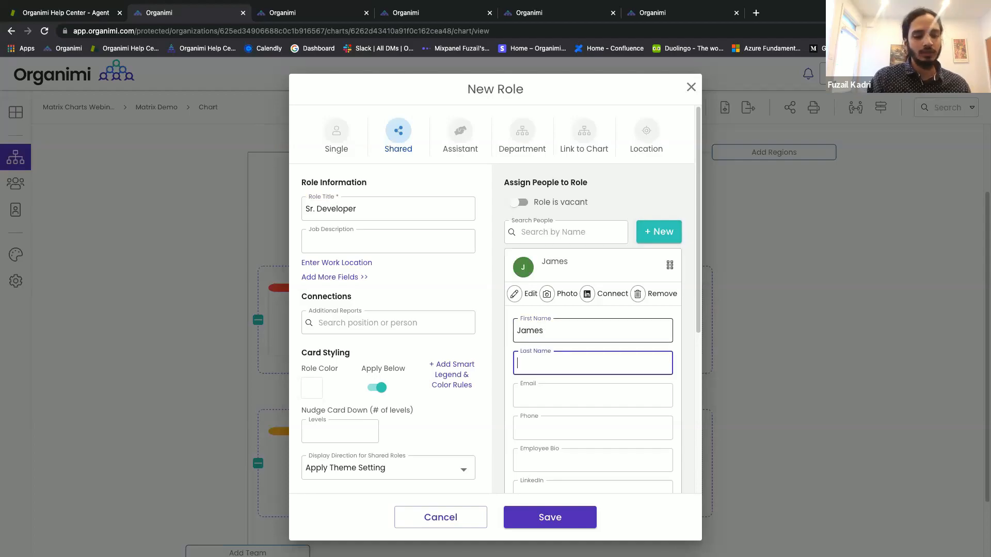
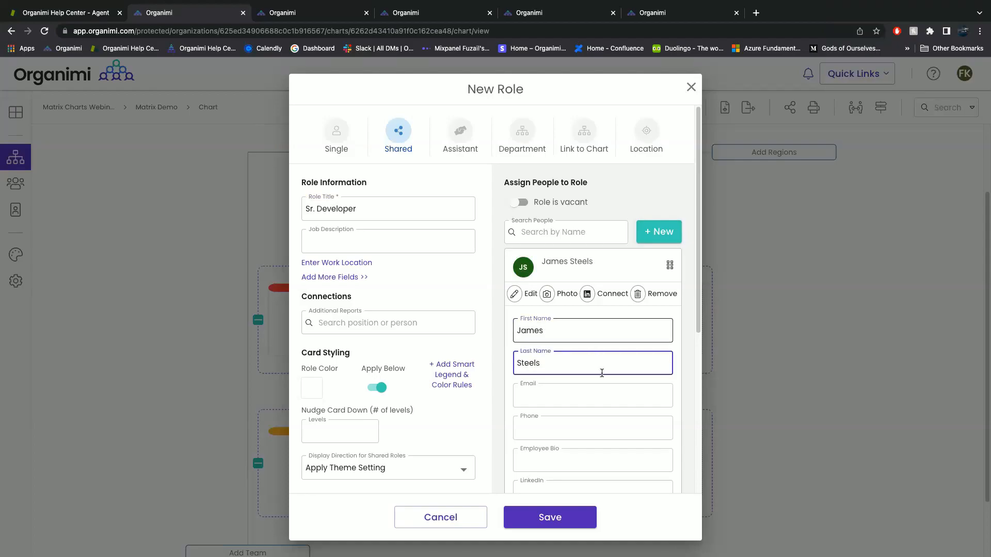
scroll(602, 372, "down", 4)
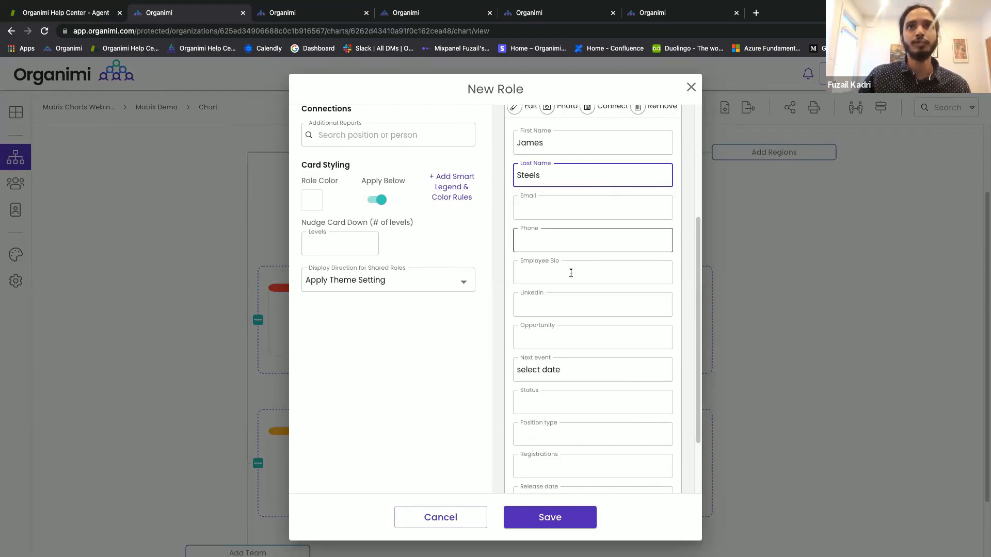
scroll(579, 356, "down", 4)
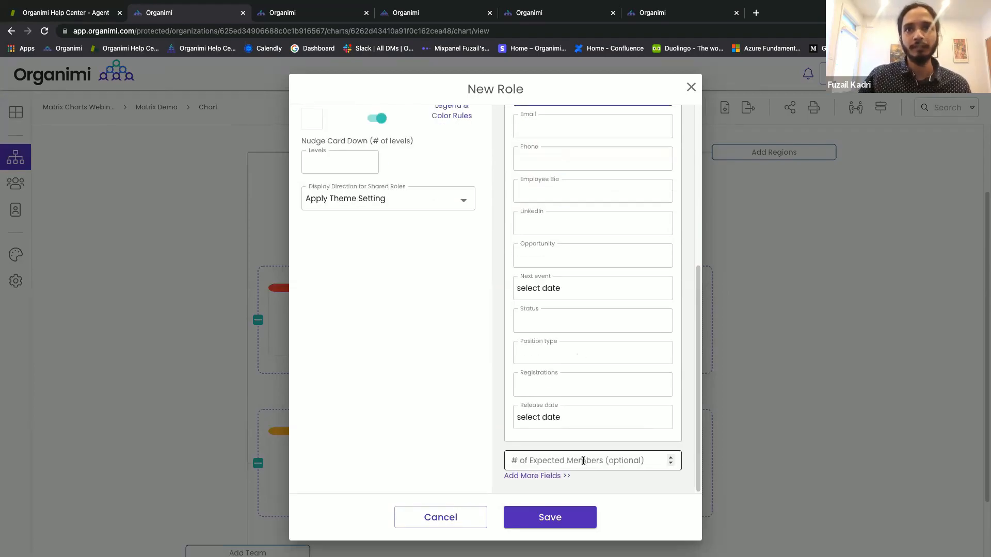
left_click(586, 461)
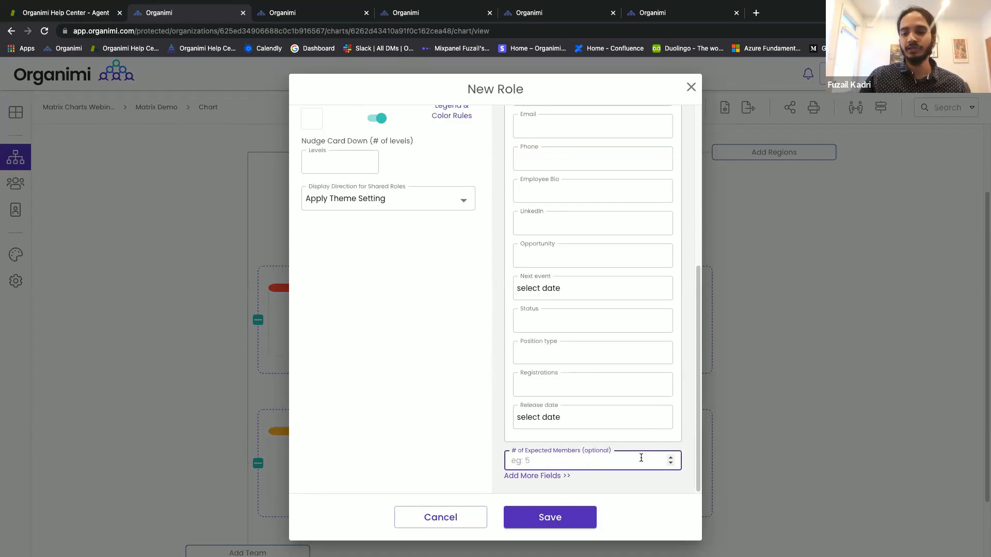
type("4")
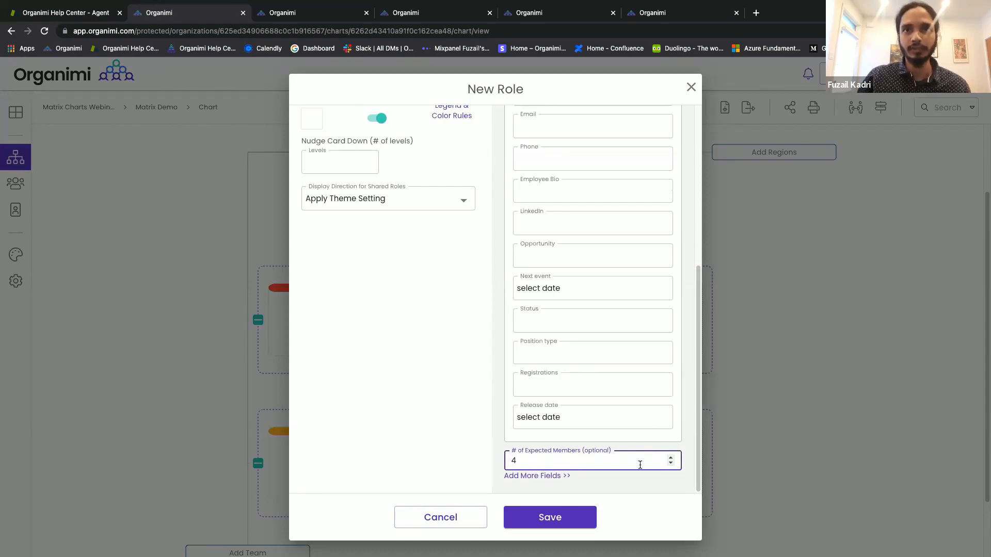
left_click(568, 514)
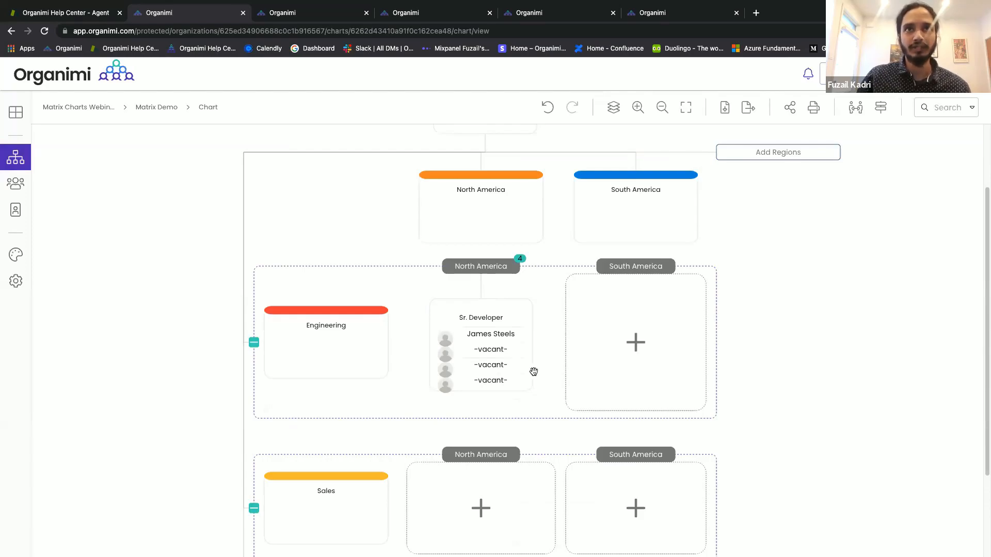
Create a vacant Jr. Developer role in the Engineering–South America cell with hire date 04/26/2022.
mouse_move(513, 361)
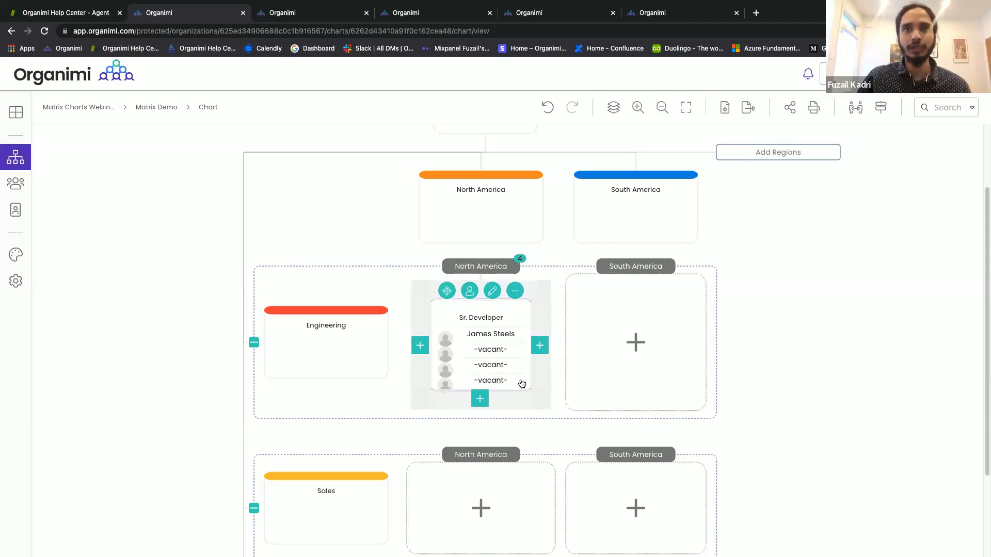
left_click(609, 365)
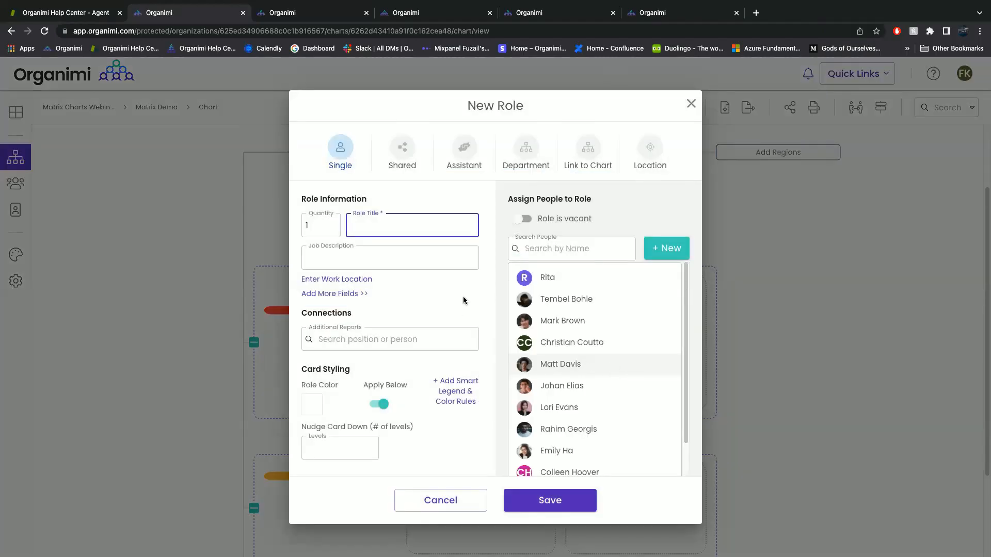
type("Jr. Developer")
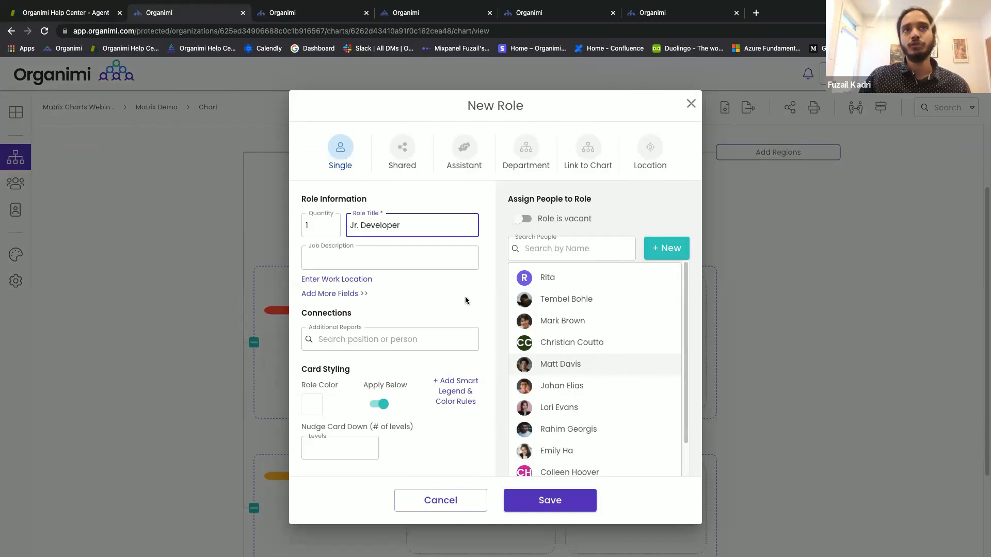
left_click(524, 220)
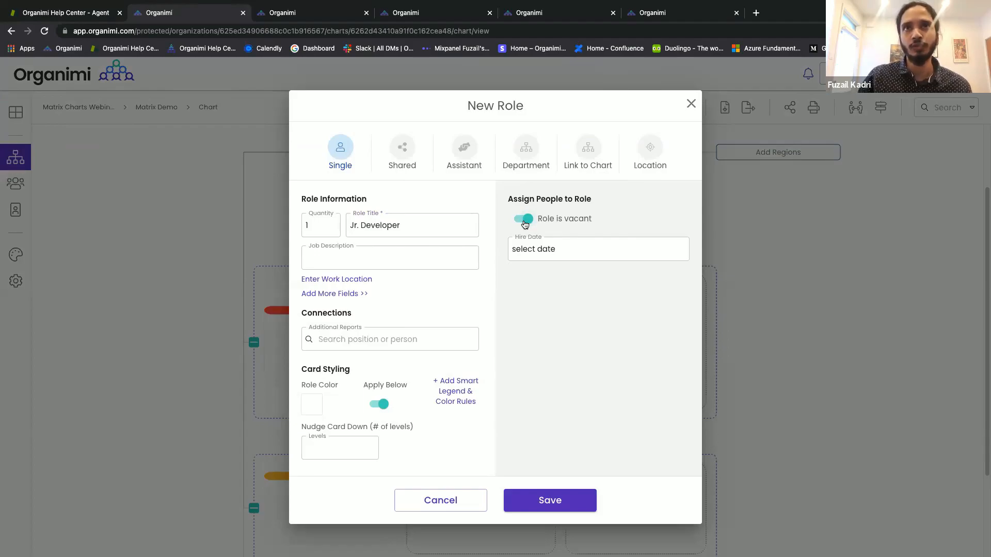
left_click(534, 253)
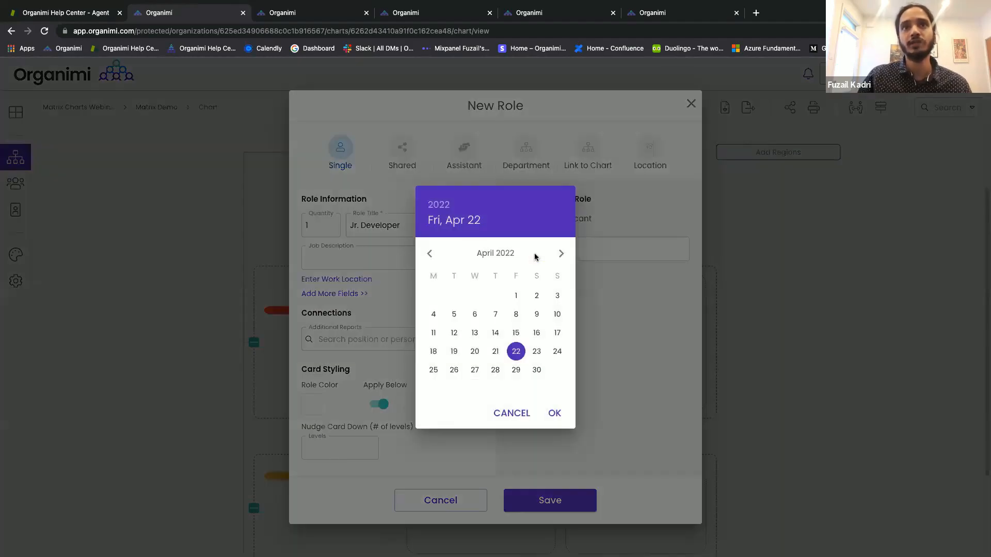
left_click(454, 371)
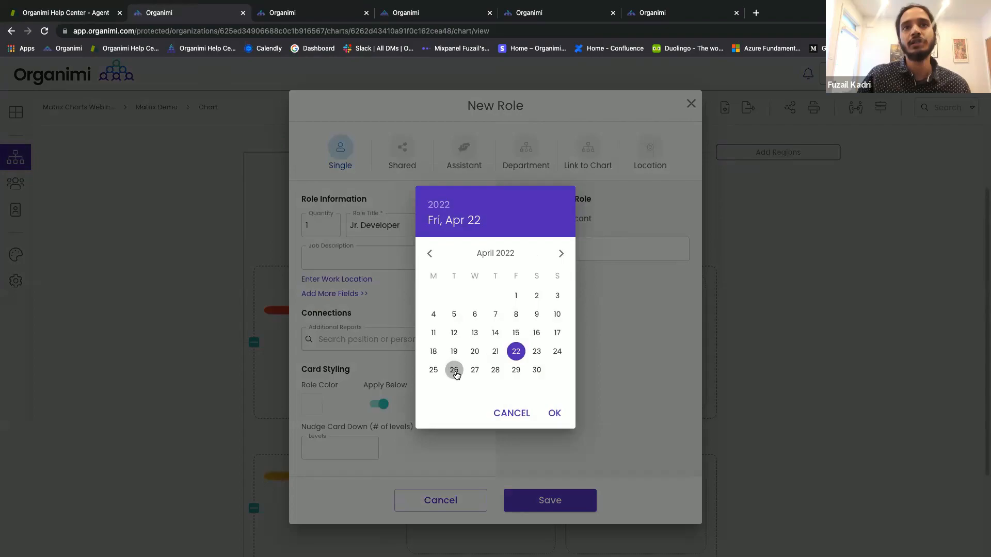
left_click(565, 500)
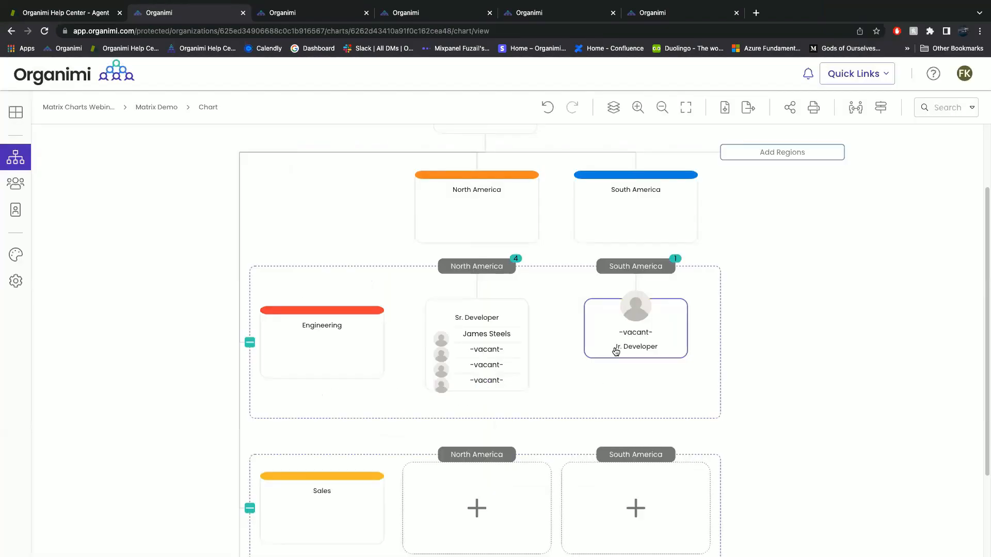
mouse_move(616, 351)
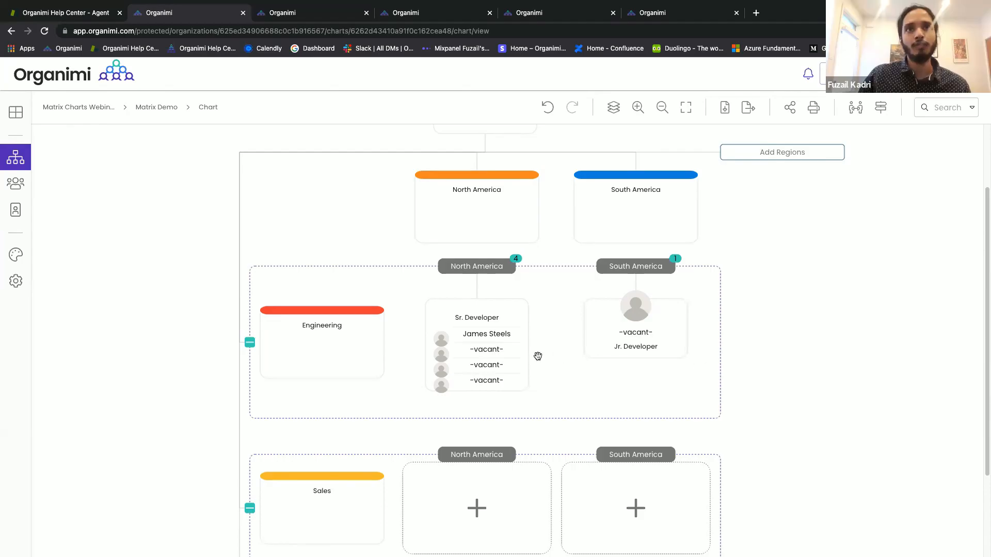
mouse_move(505, 351)
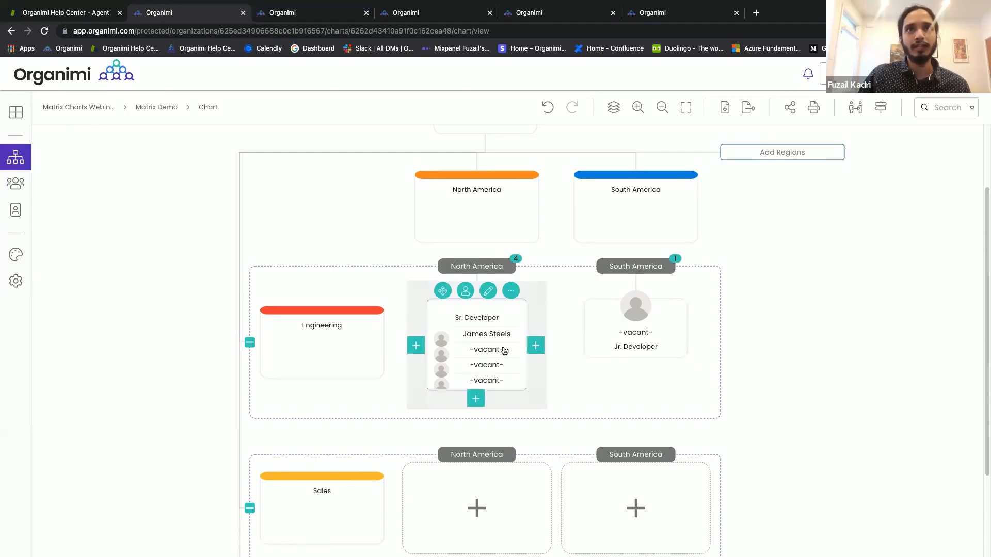
Add an existing person from Search People to the Sr. Developer role and save it.
left_click(492, 298)
left_click(561, 237)
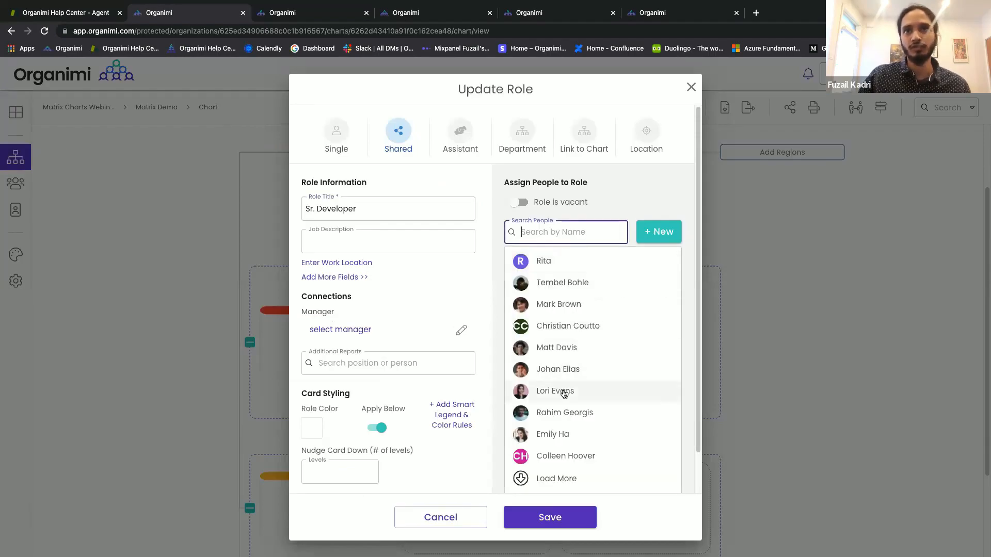
left_click(558, 432)
scroll(558, 428, "down", 7)
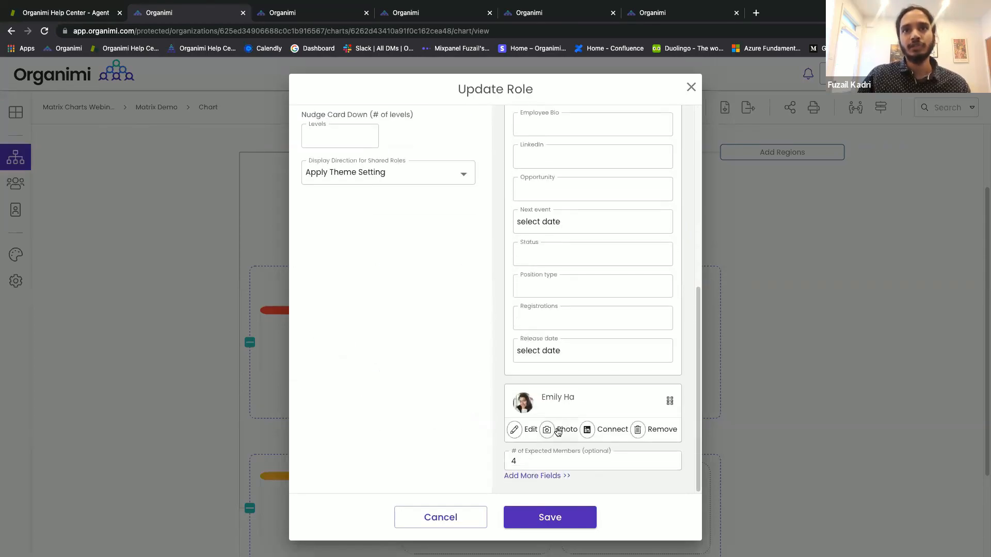
left_click(539, 520)
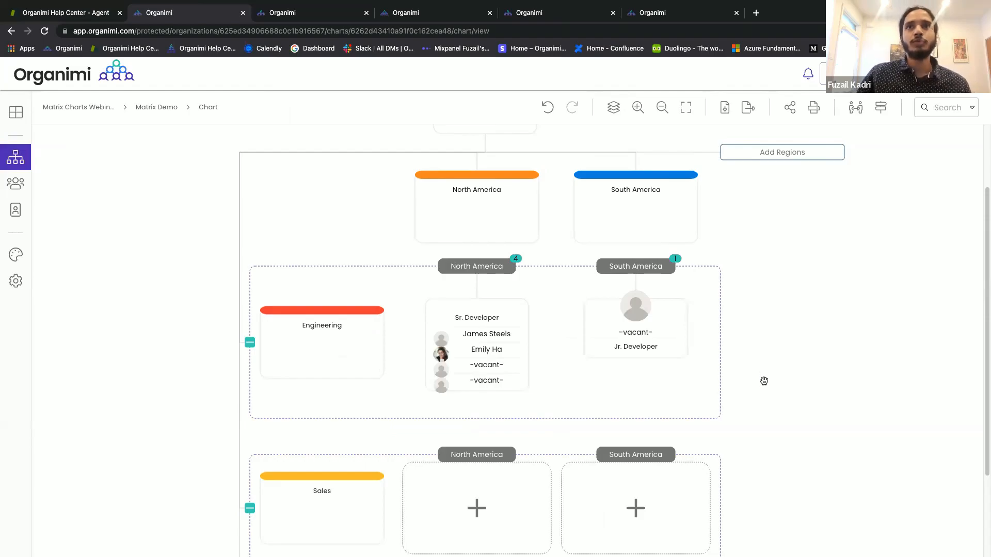
Pan the matrix chart until the CEO card is visible at the top.
left_click_drag(764, 396, 752, 443)
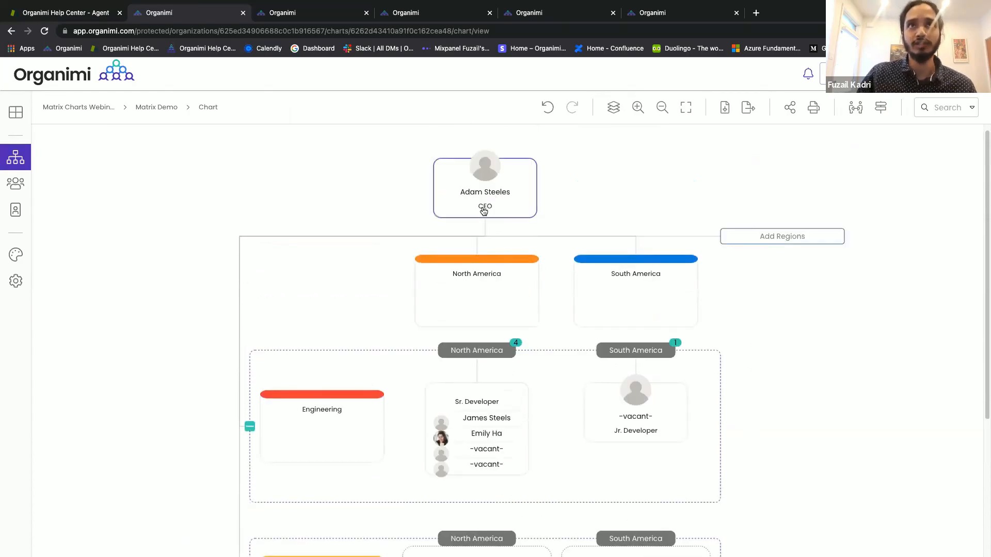
mouse_move(790, 322)
left_mouse_down()
mouse_move(782, 281)
mouse_move(783, 314)
left_mouse_up()
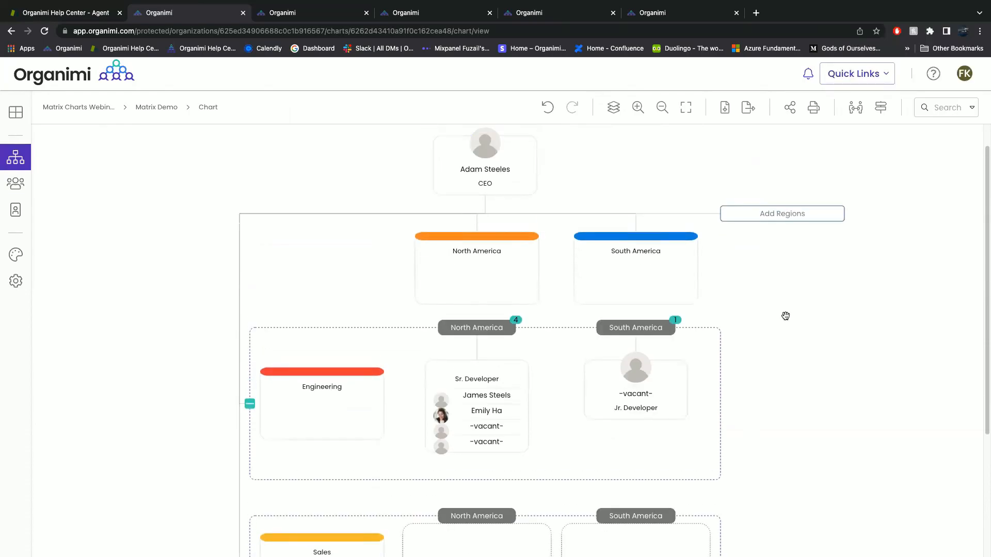
Open the Themes panel and scroll the All Themes list down to Organimi Themes.
left_click(12, 259)
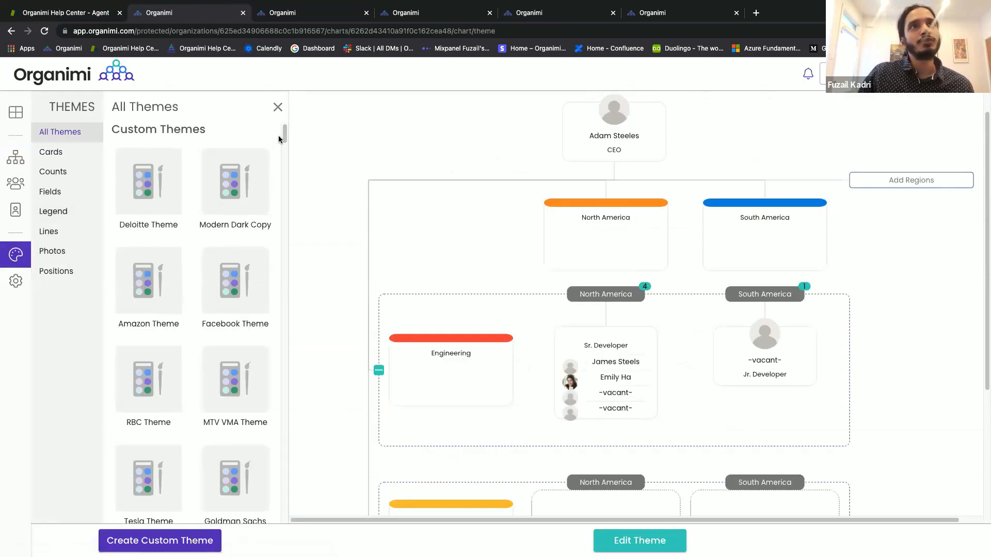
left_click_drag(283, 136, 283, 326)
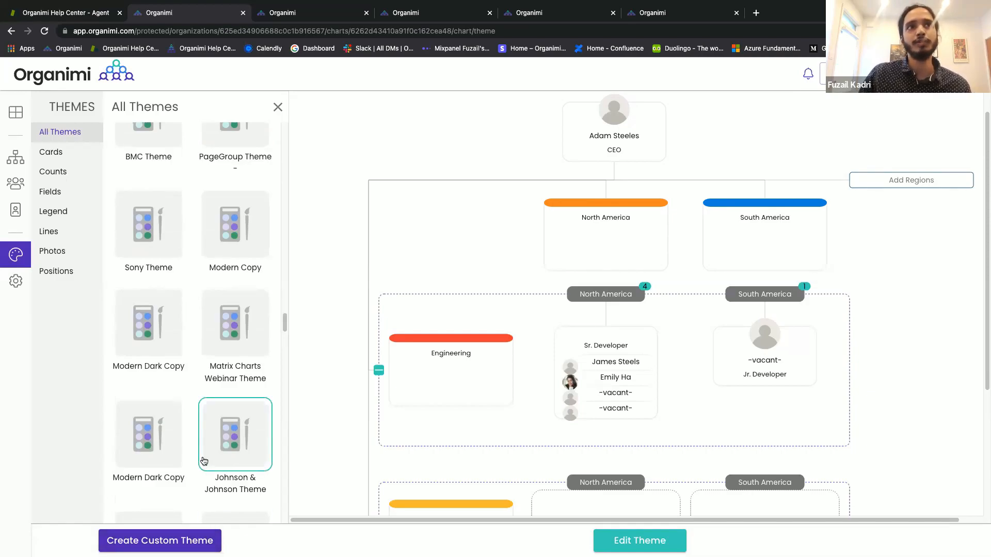
left_click_drag(283, 325, 282, 512)
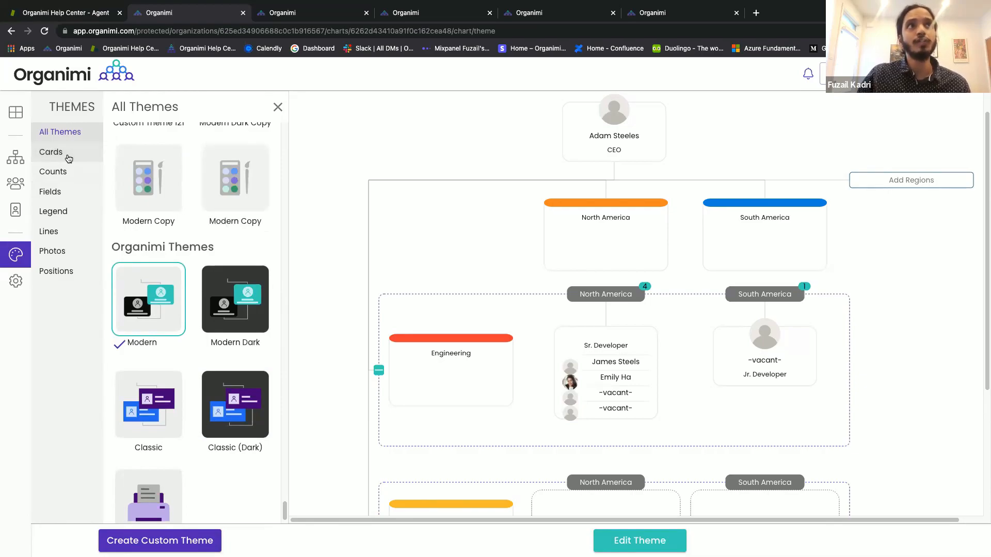
Make the theme's cards square-cornered with thicker #0B88E2 blue frames.
left_click(45, 161)
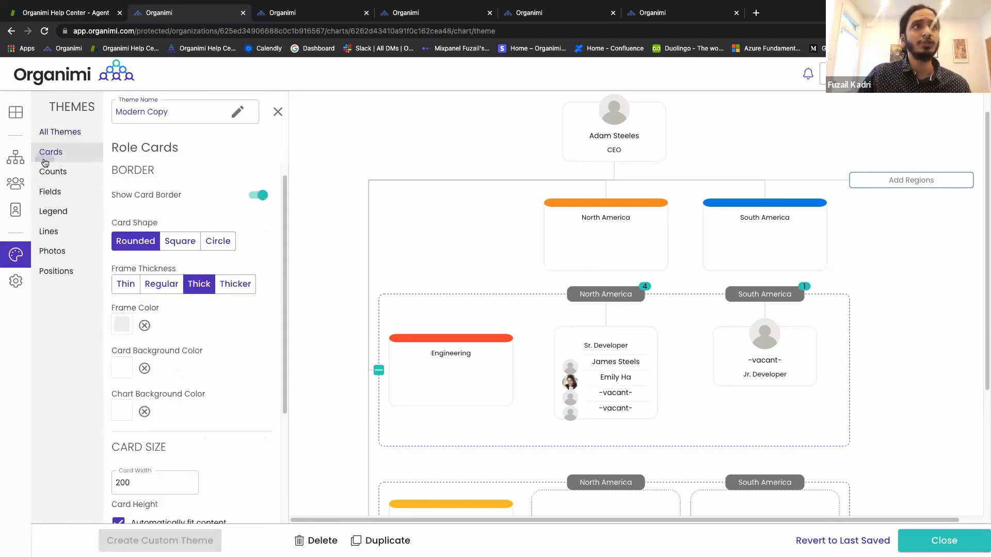
left_click(192, 245)
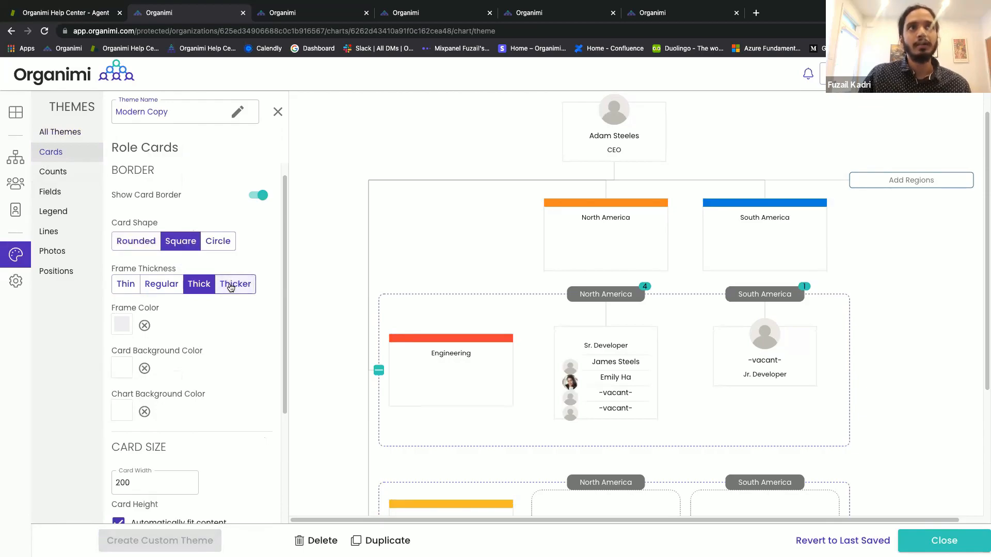
scroll(134, 310, "down", 3)
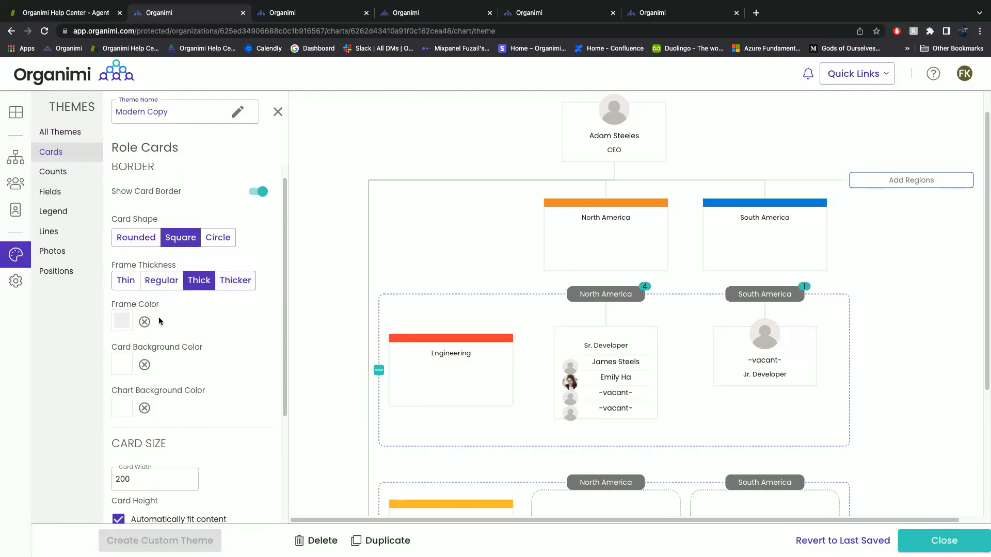
left_click(125, 246)
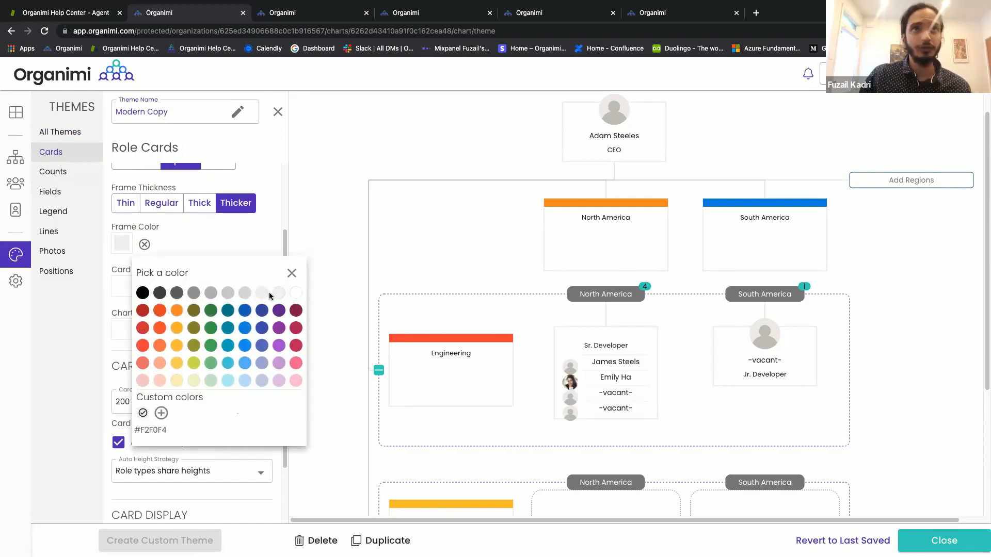
left_click(244, 324)
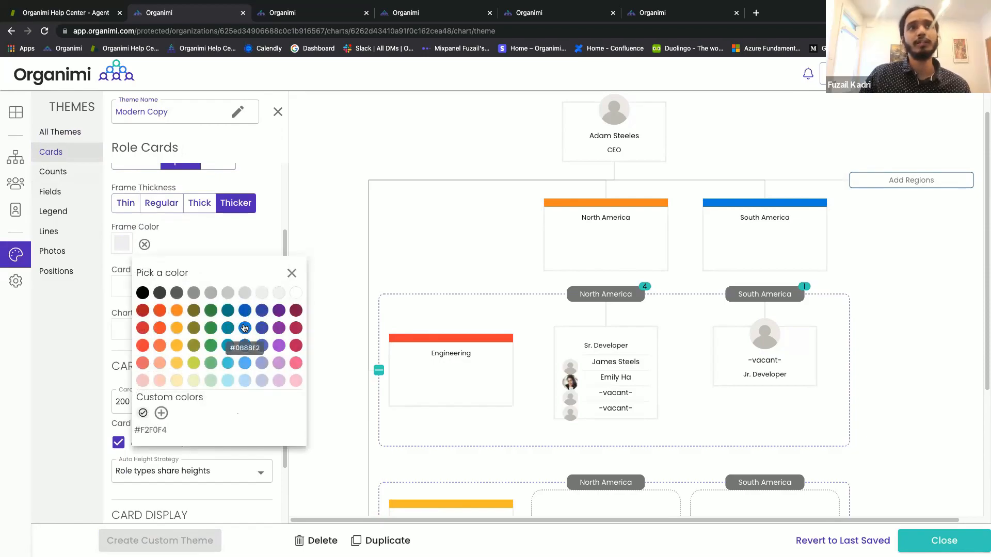
left_click(292, 273)
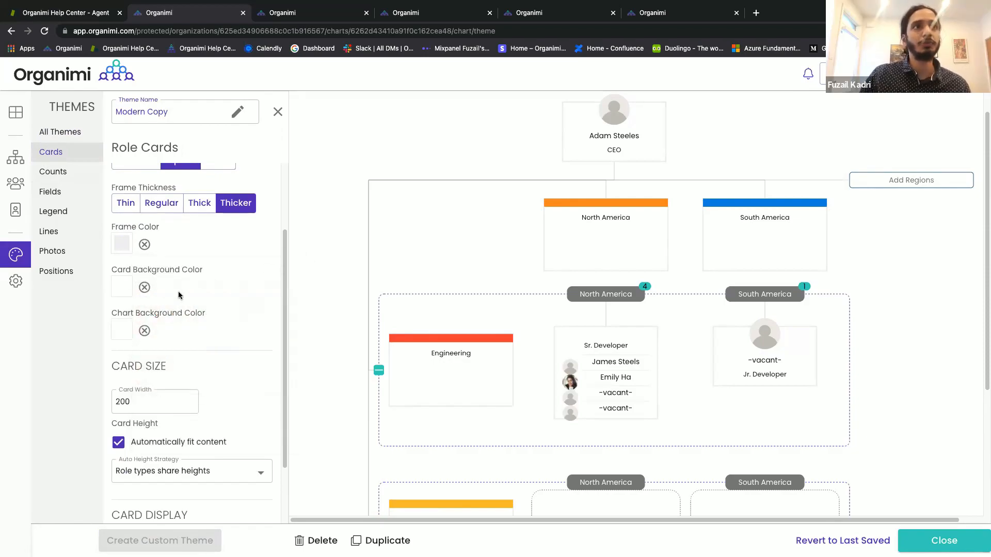
Set the chart background to pale pink #F5C7C3, leaving the card background unchanged.
left_click(126, 290)
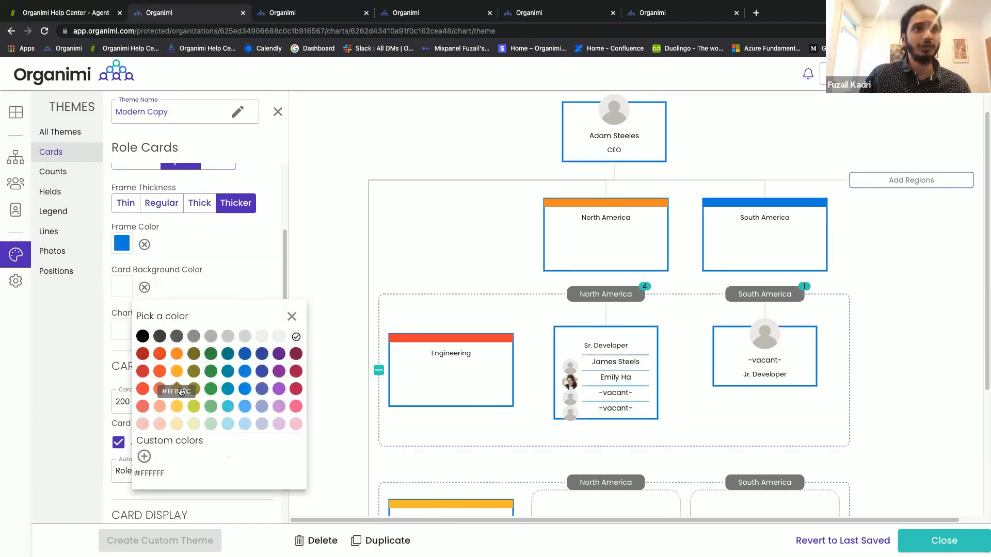
left_click(291, 317)
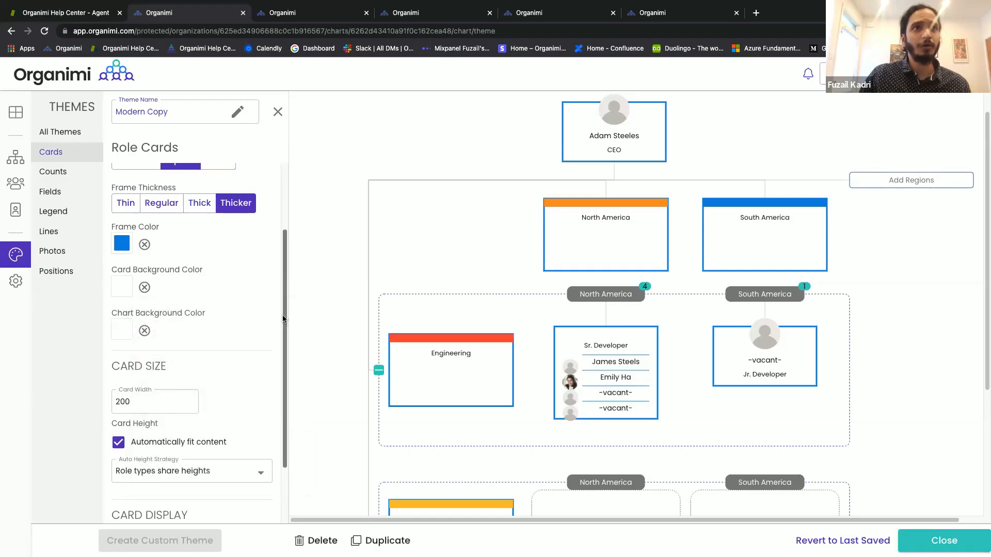
left_click(118, 326)
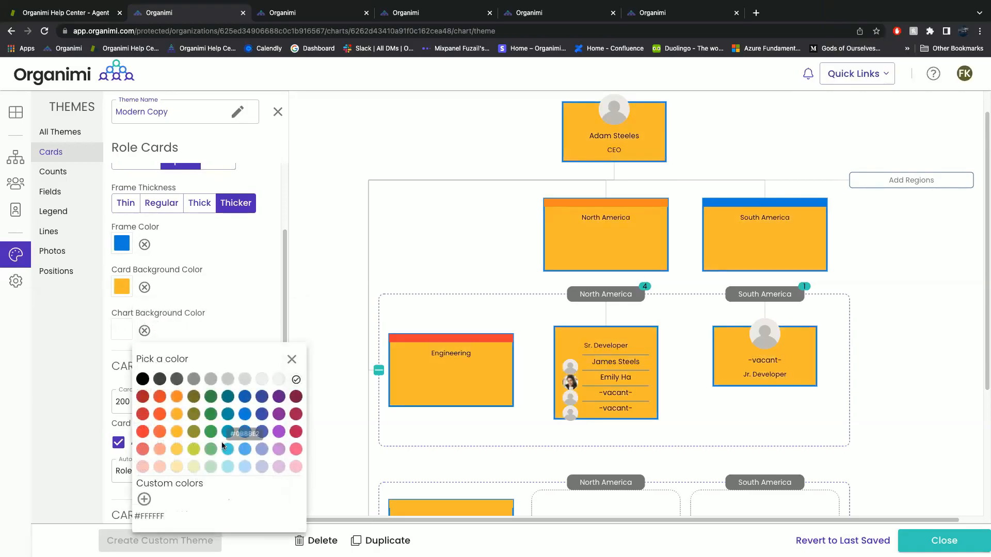
left_click(142, 467)
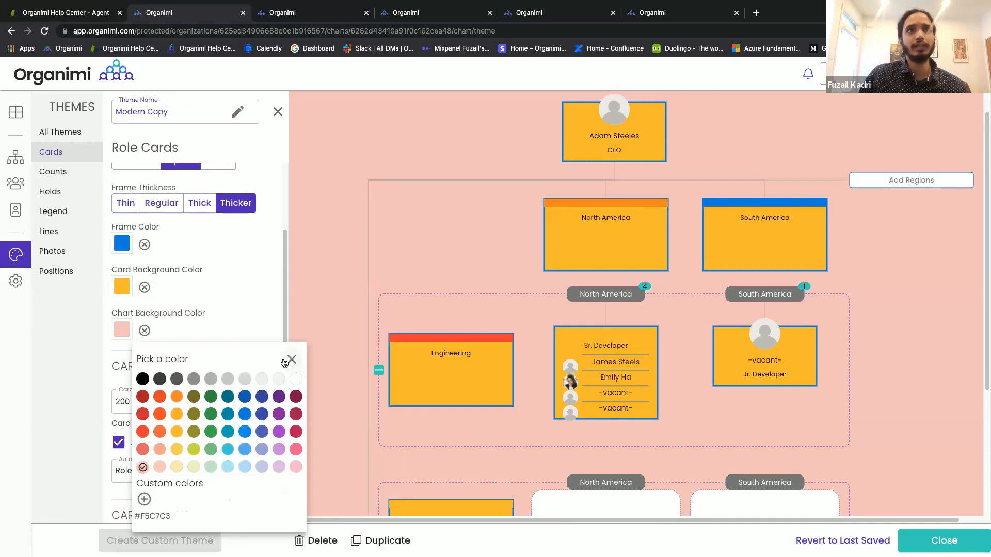
left_click(291, 360)
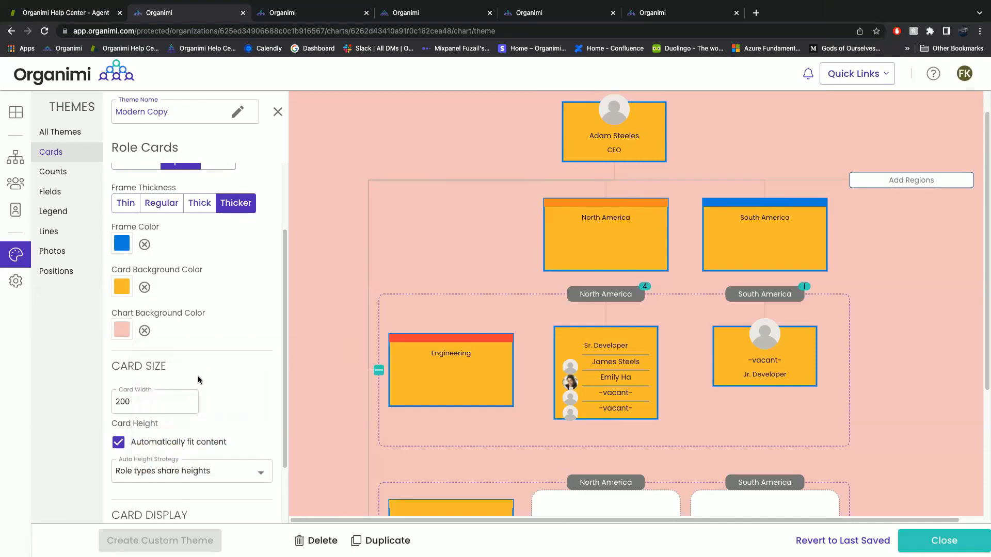
scroll(197, 376, "down", 2)
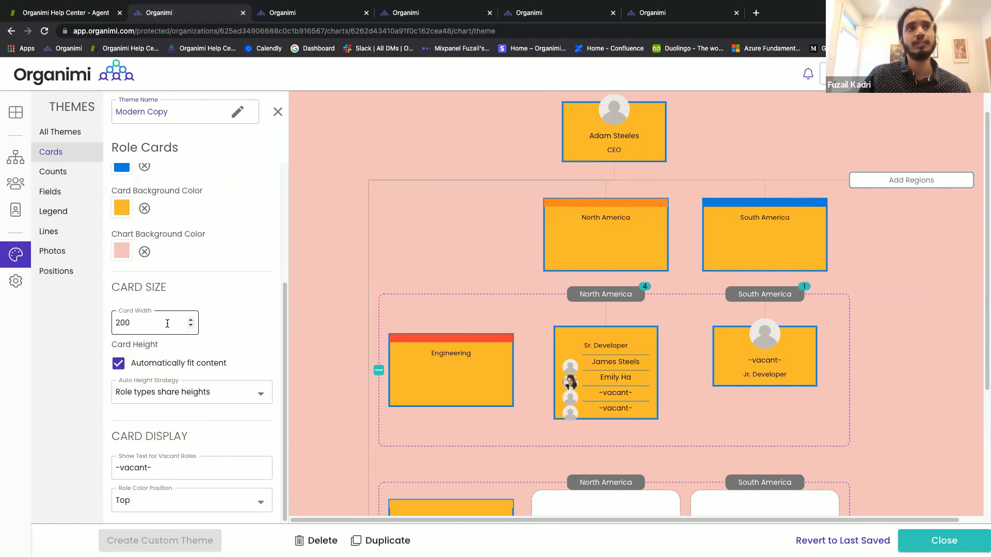
left_click(118, 364)
left_click(178, 395)
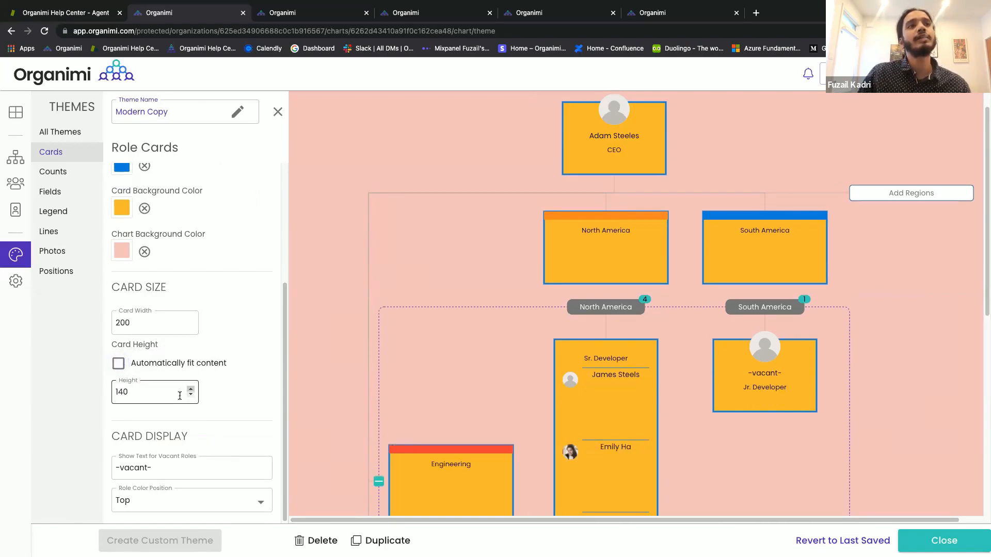
left_click(191, 390)
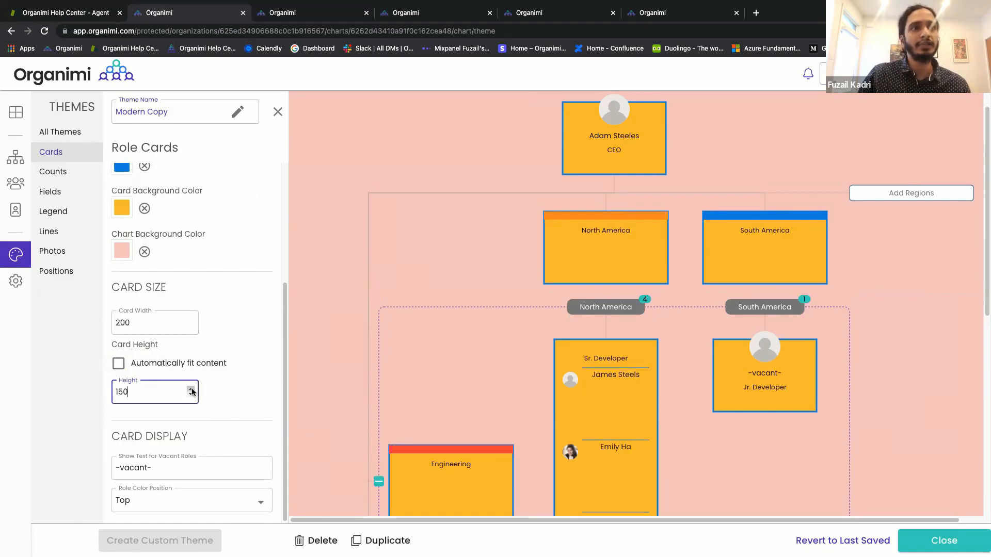
left_click(228, 385)
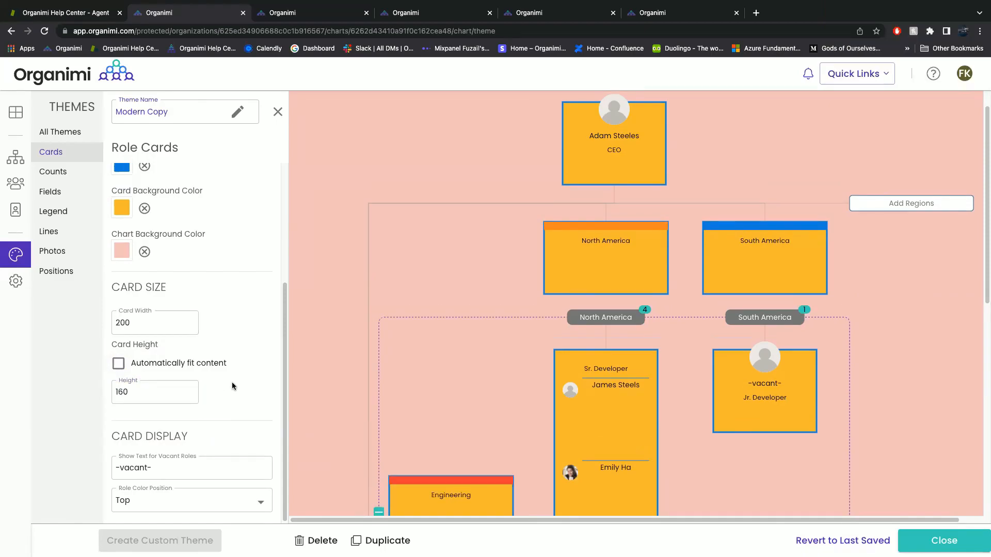
left_click(117, 364)
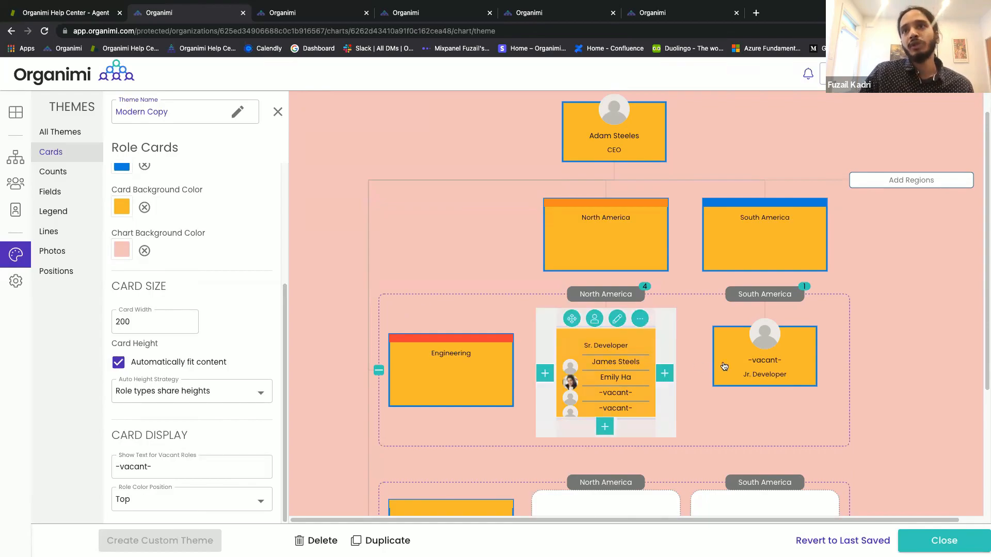
mouse_move(723, 365)
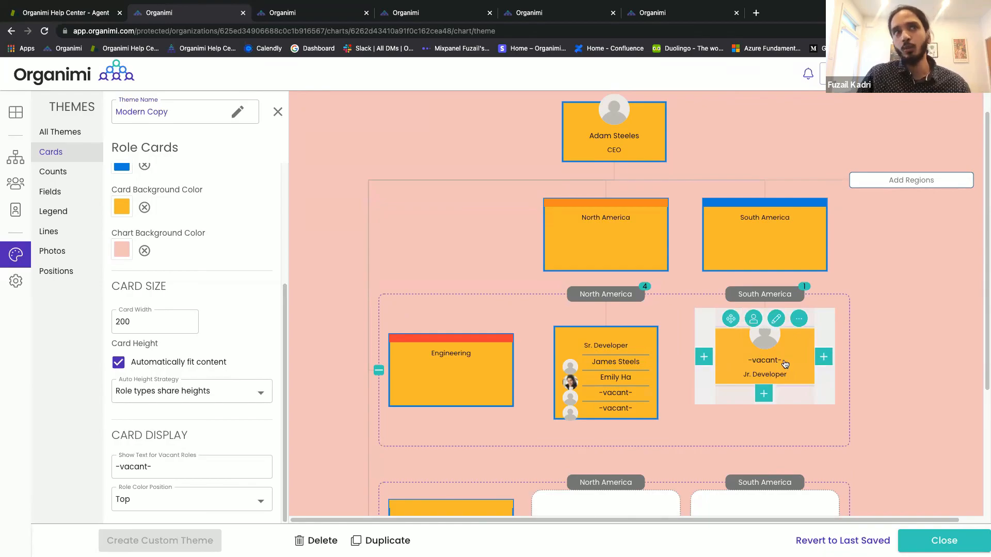
Label vacant roles 'This a vacant position' and place role colour bars on the cards' left edge.
left_click_drag(245, 466, 94, 468)
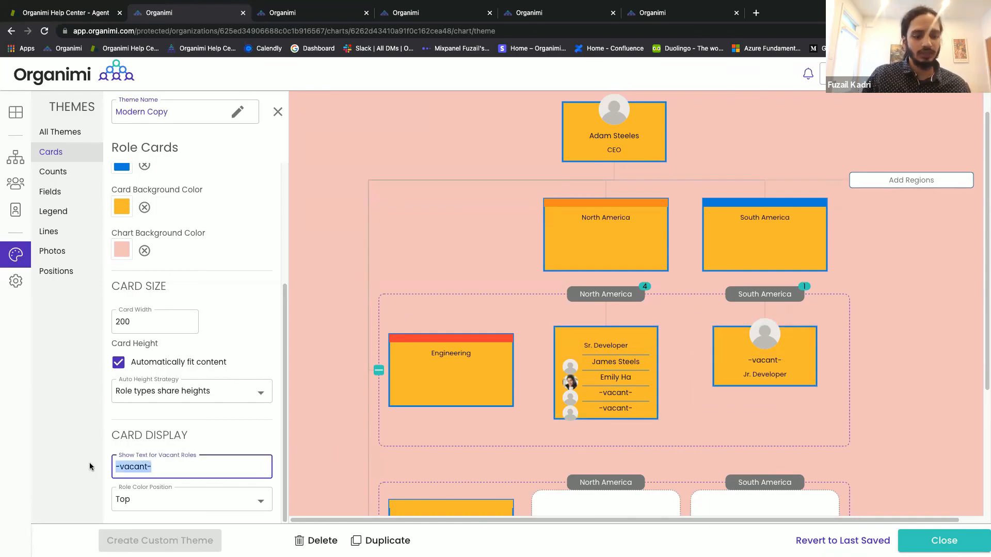
type("Thi")
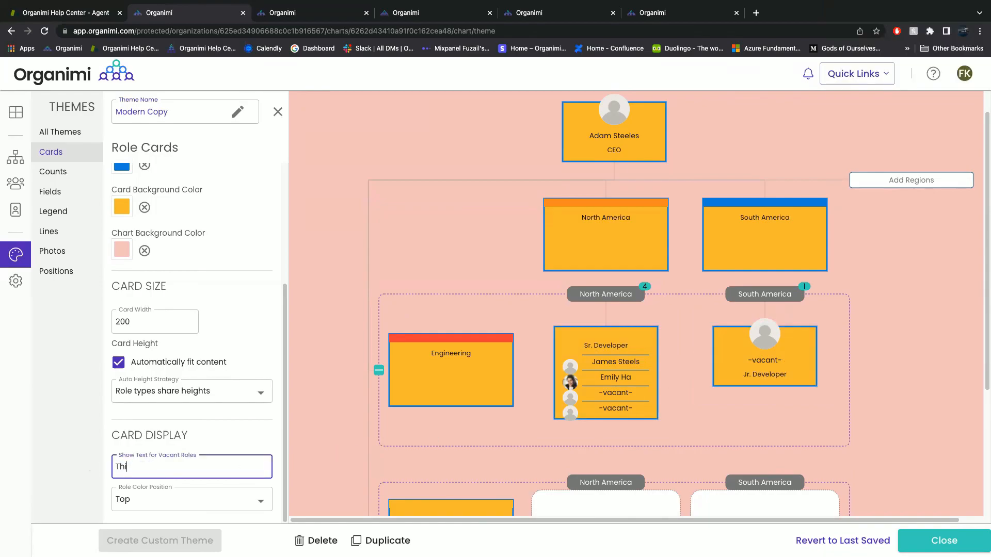
type("s ")
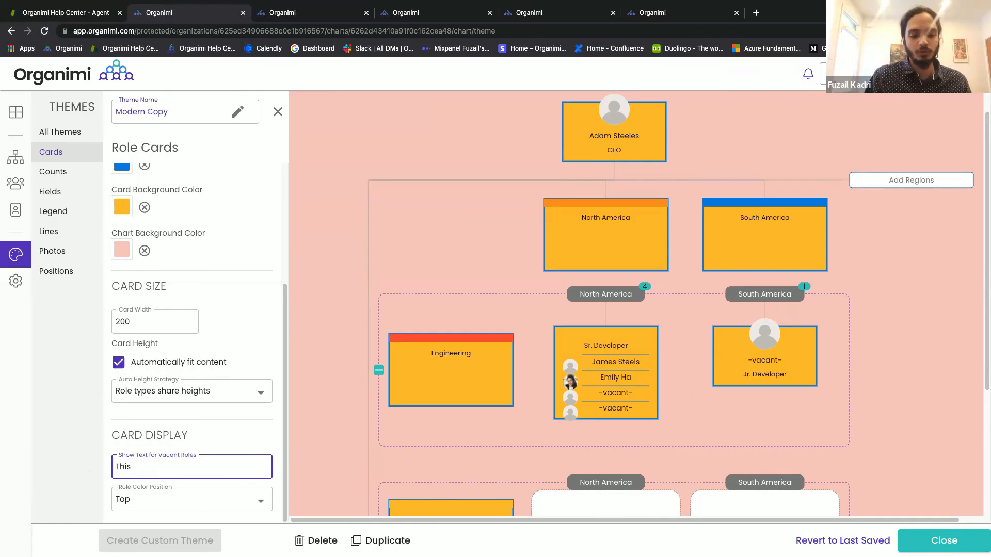
type("a va")
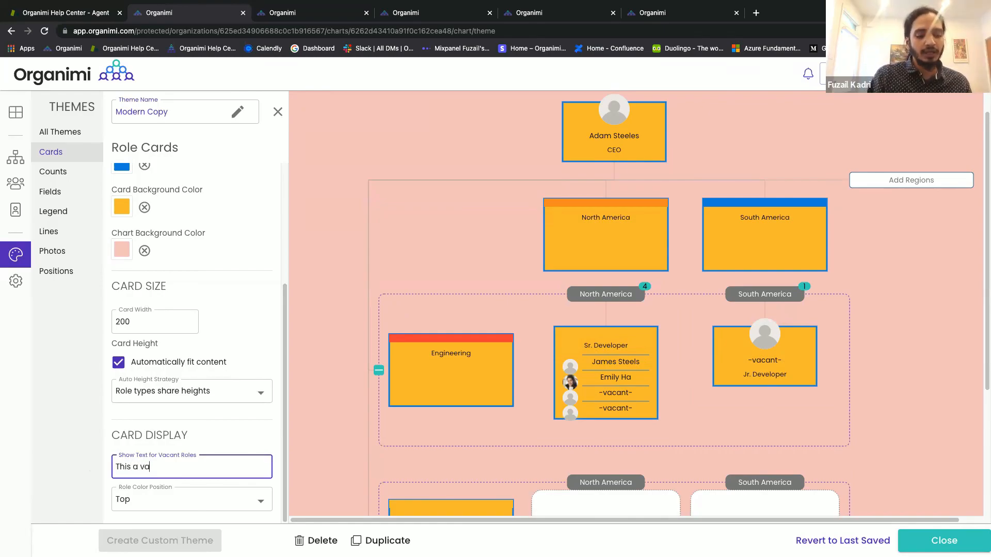
type("cant position")
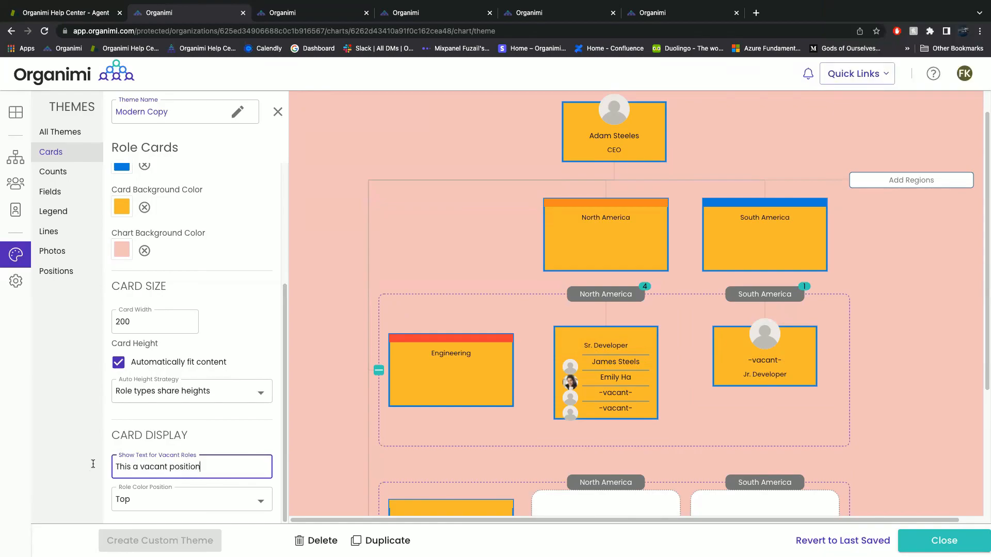
left_click(268, 503)
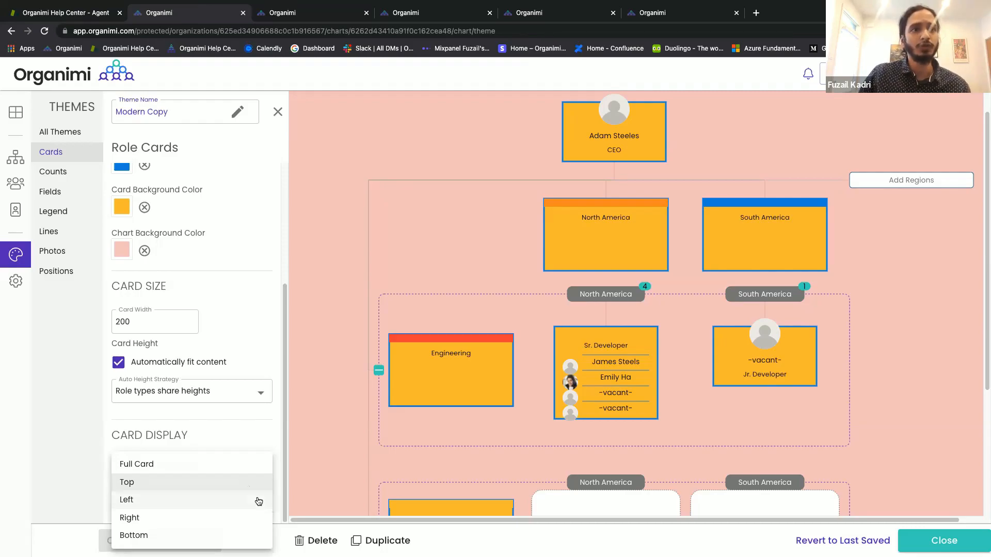
key("Escape")
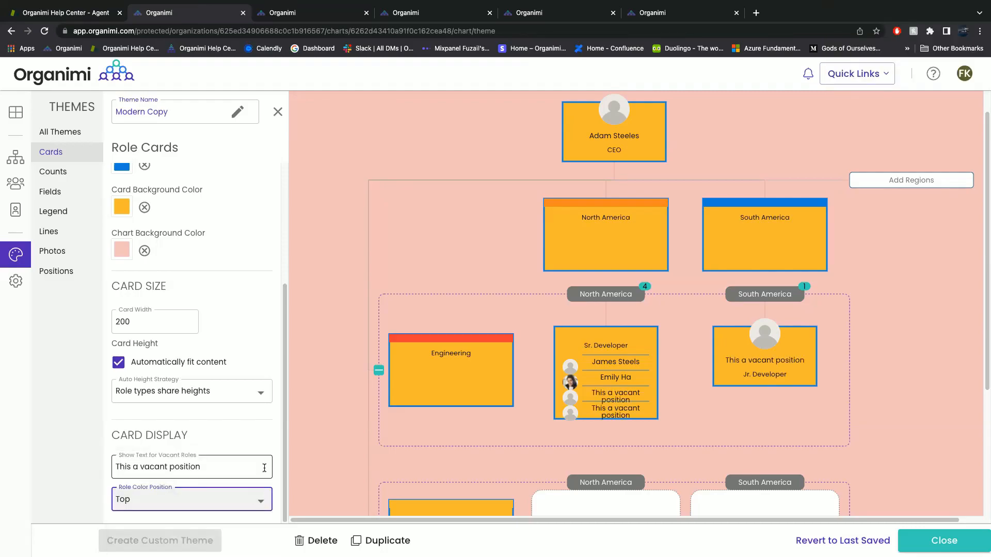
key("Down")
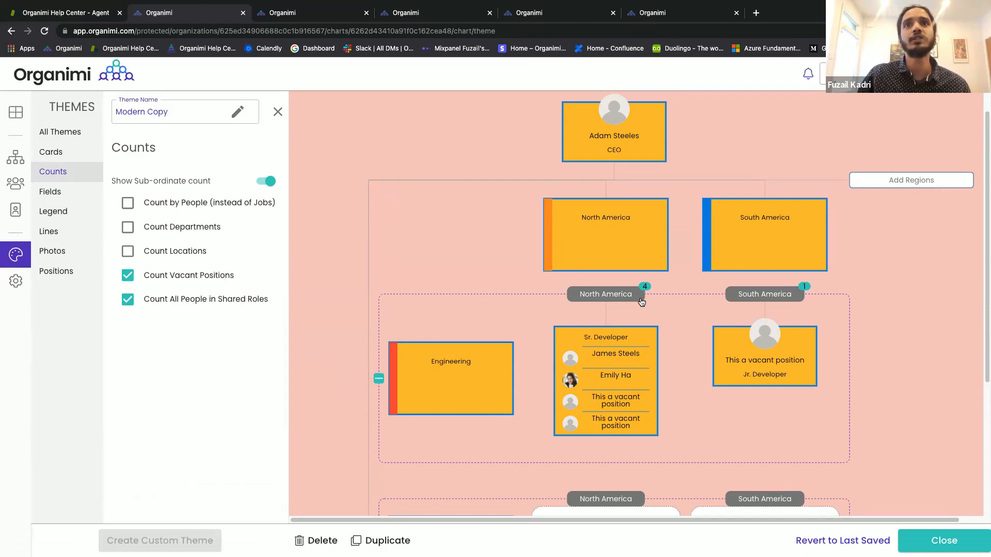
Add a Developer role under Sr. Developer, staffed by a team member from Search People.
mouse_move(605, 382)
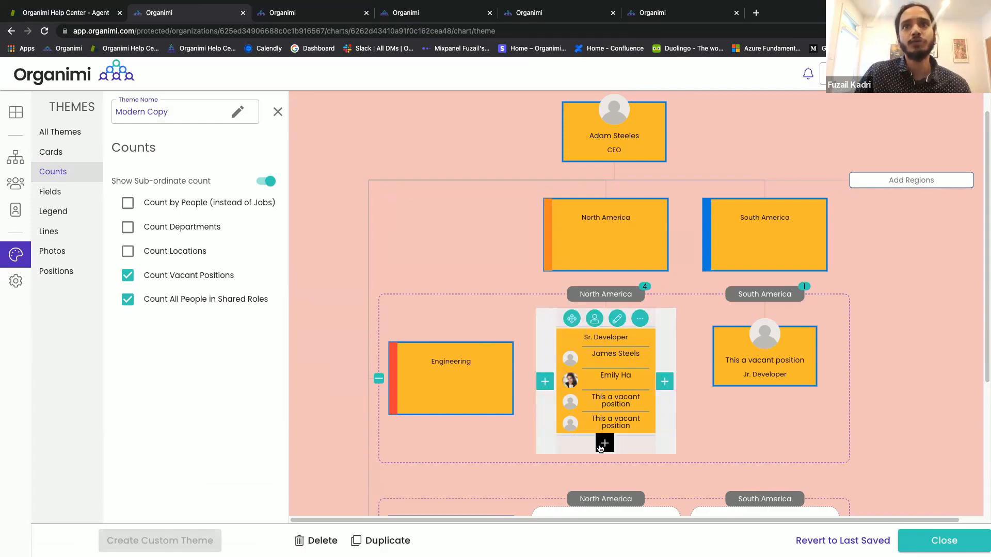
left_click(525, 355)
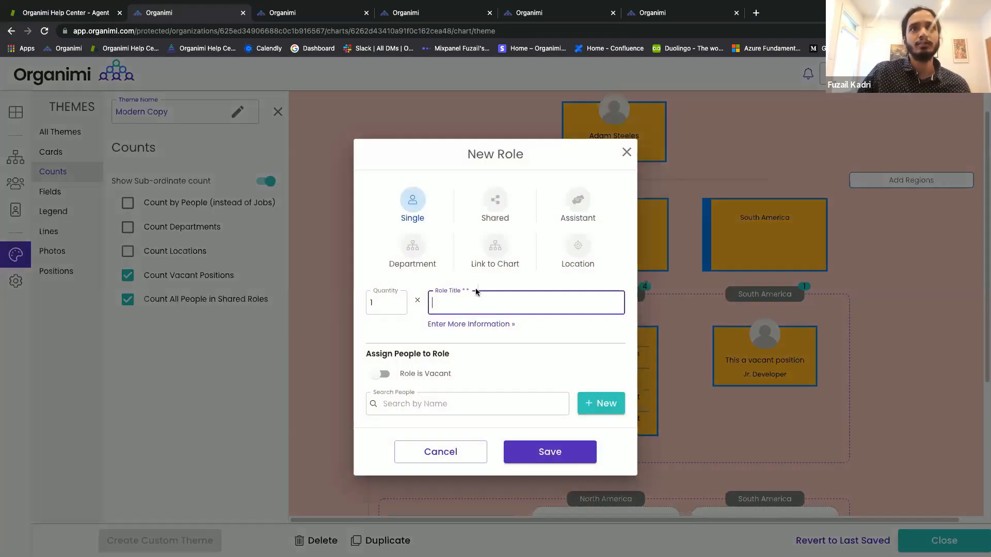
type("Developer")
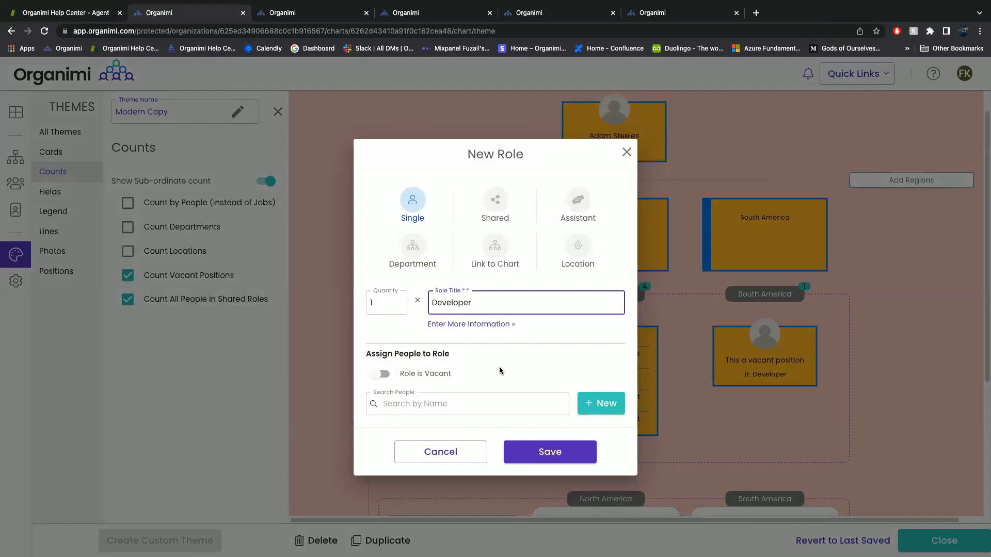
left_click(479, 409)
left_click(467, 297)
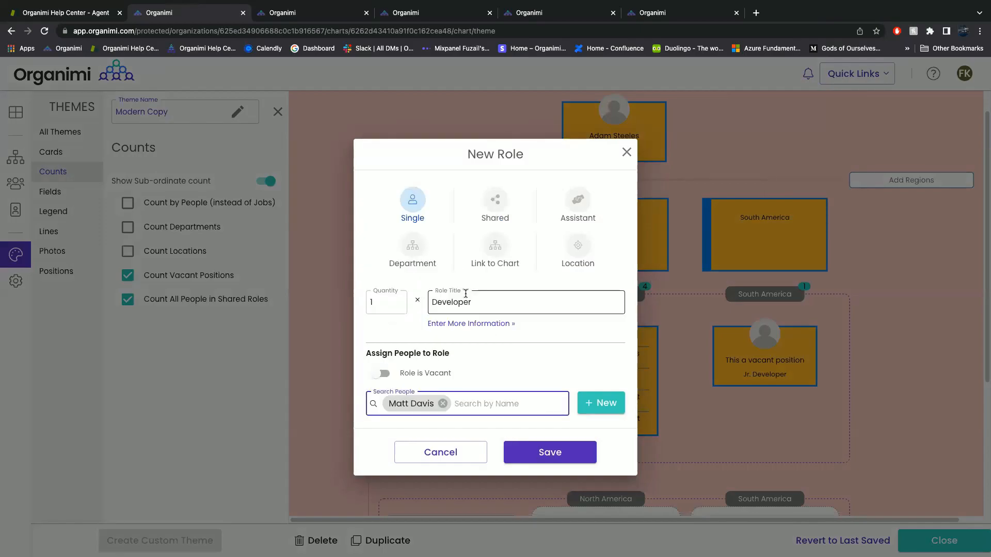
left_click(514, 449)
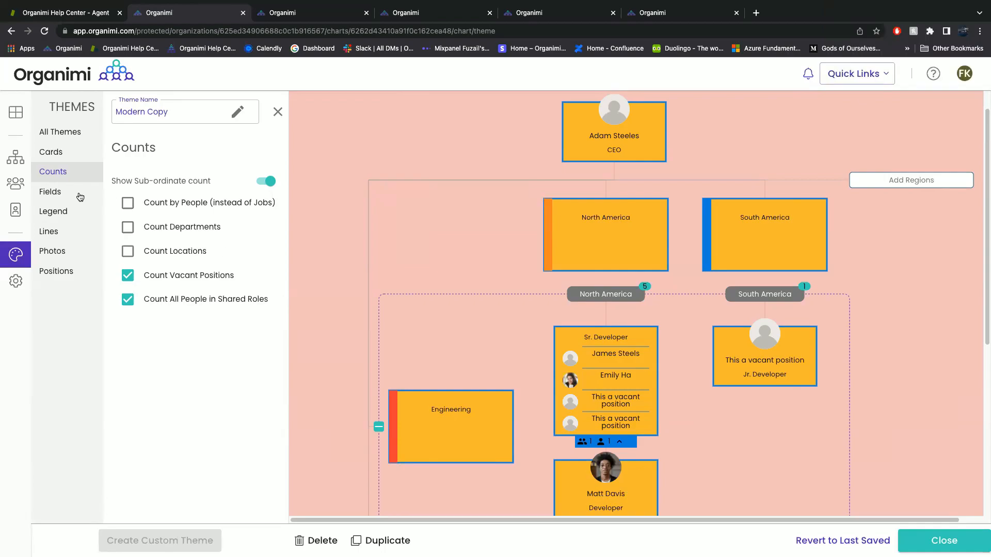
Turn on the Email, Release date and Phone fields for the cards.
left_click(54, 196)
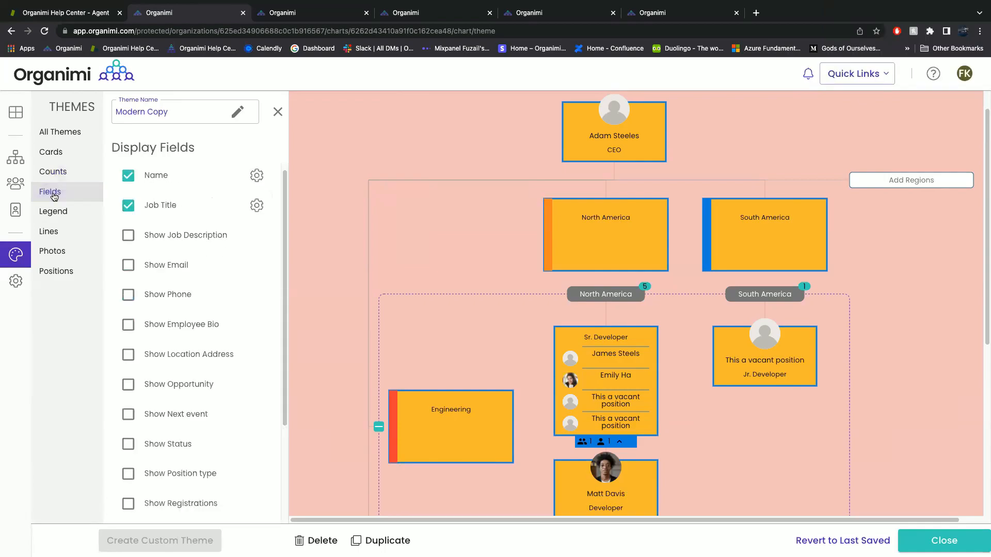
left_click(128, 266)
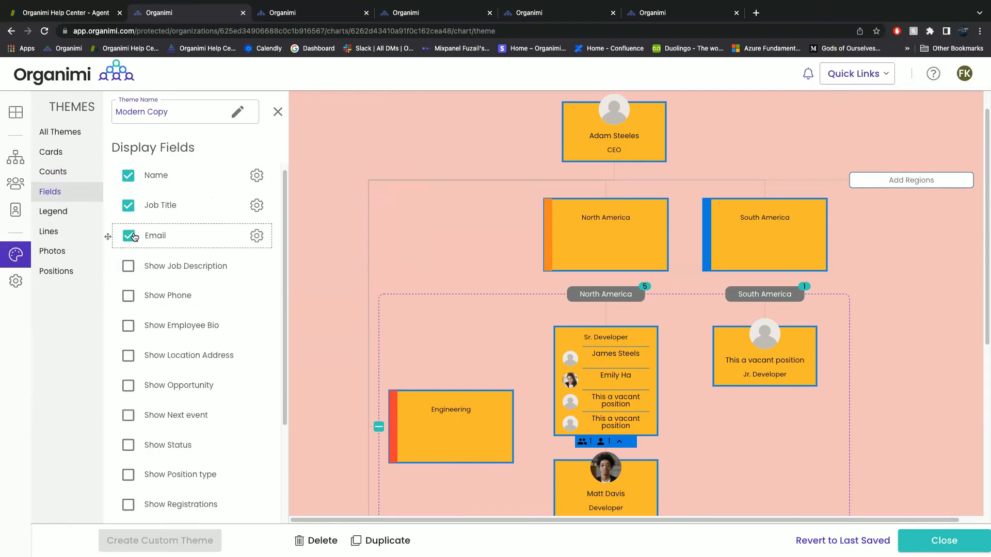
scroll(526, 386, "down", 2)
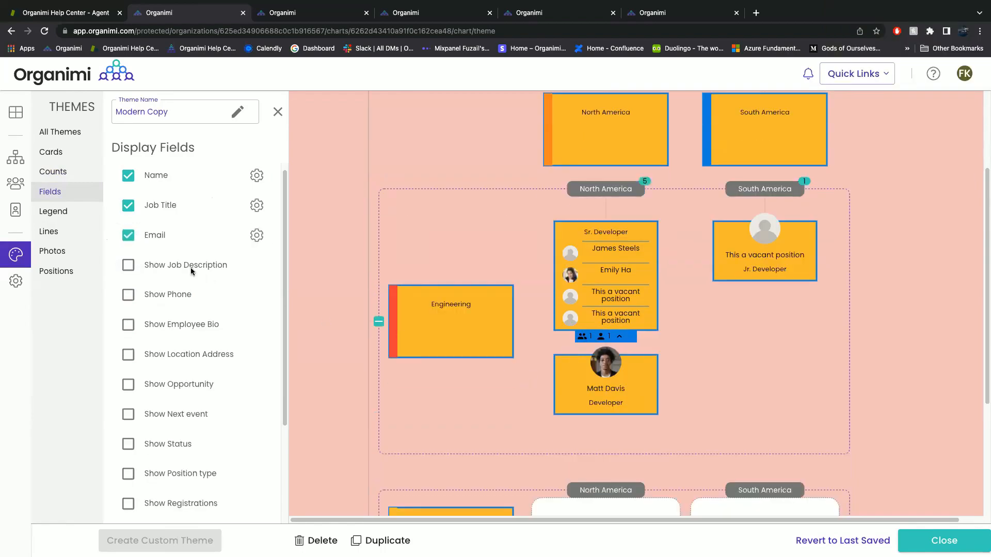
scroll(140, 359, "down", 3)
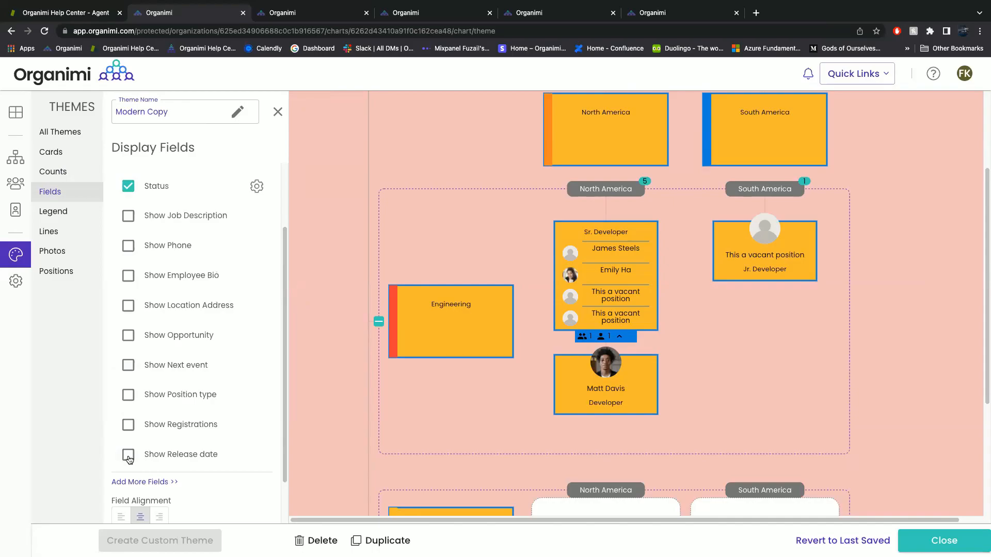
left_click(129, 459)
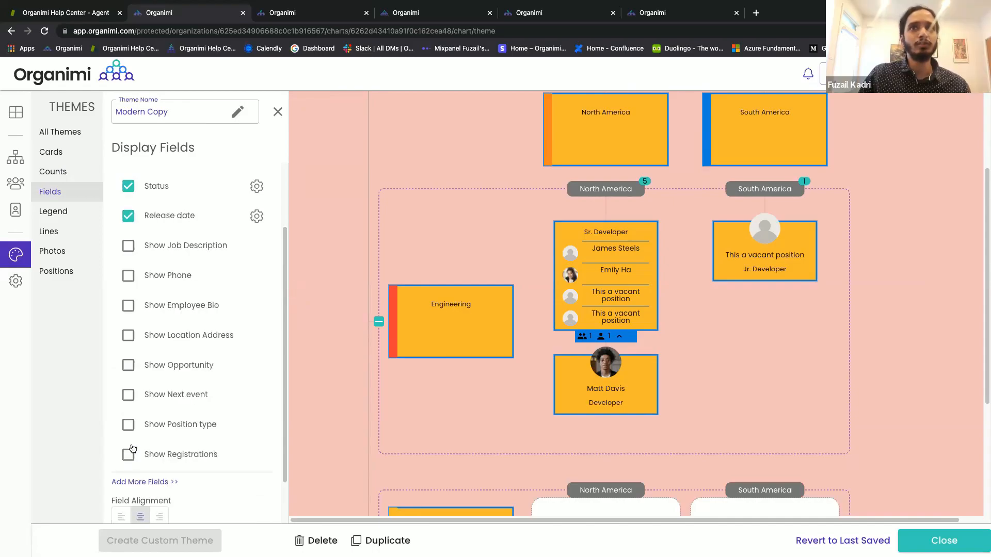
scroll(151, 352, "up", 3)
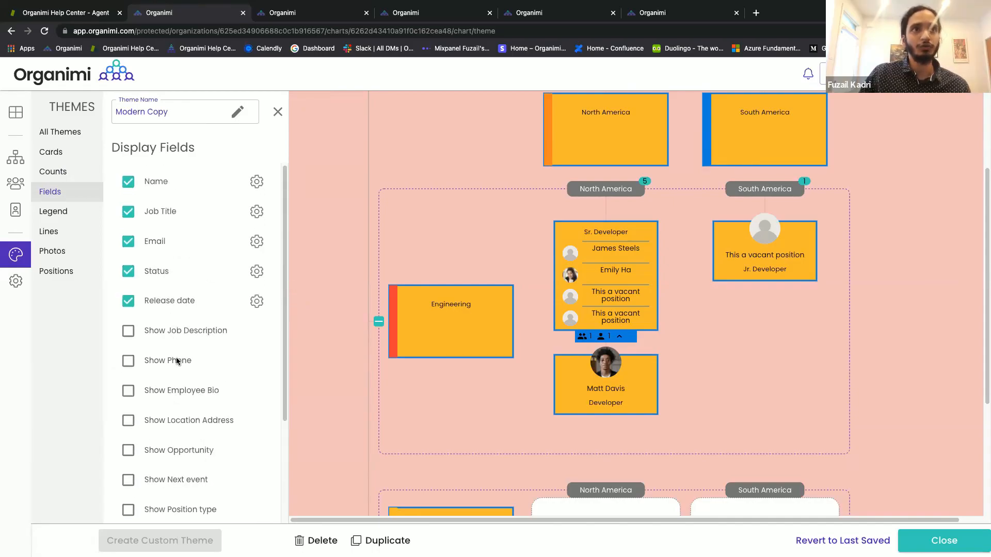
left_click(129, 366)
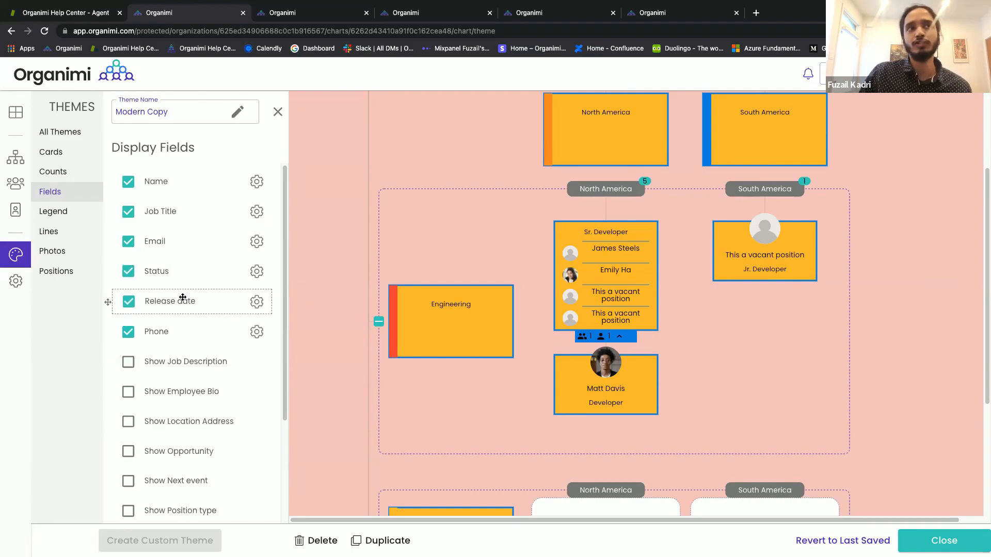
Move Job Title above Name and give it square borders and a 'Job Title:' label.
left_click_drag(181, 220, 180, 173)
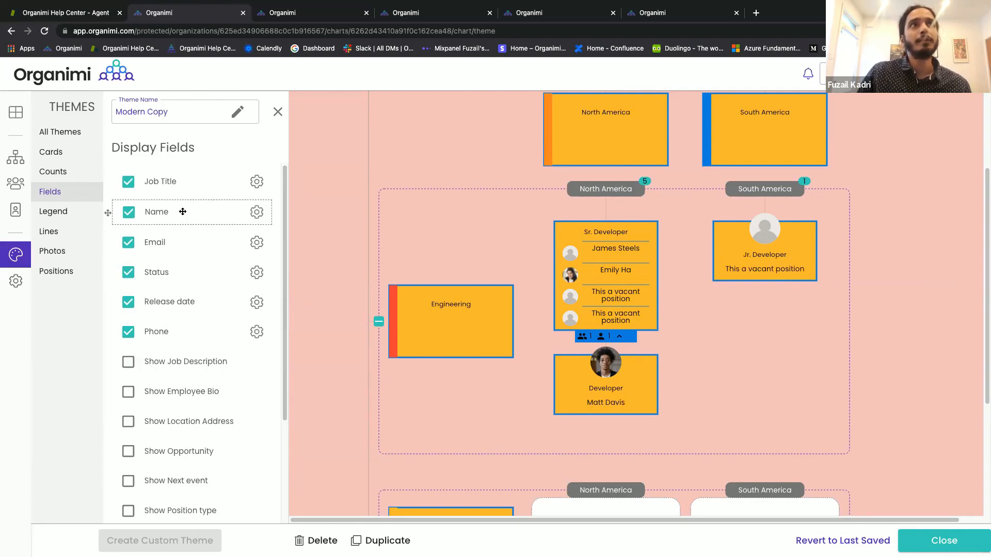
left_click(255, 184)
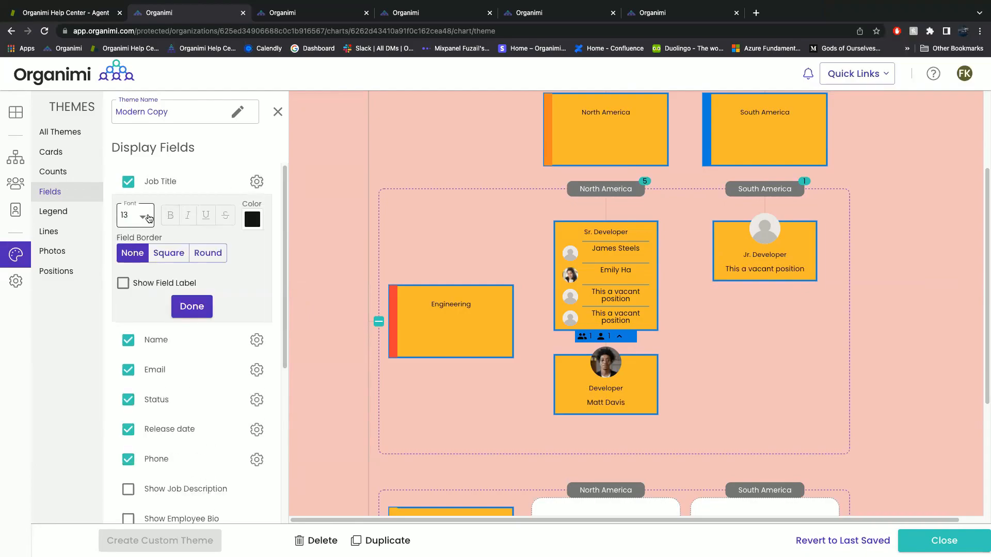
left_click(149, 219)
left_click(138, 214)
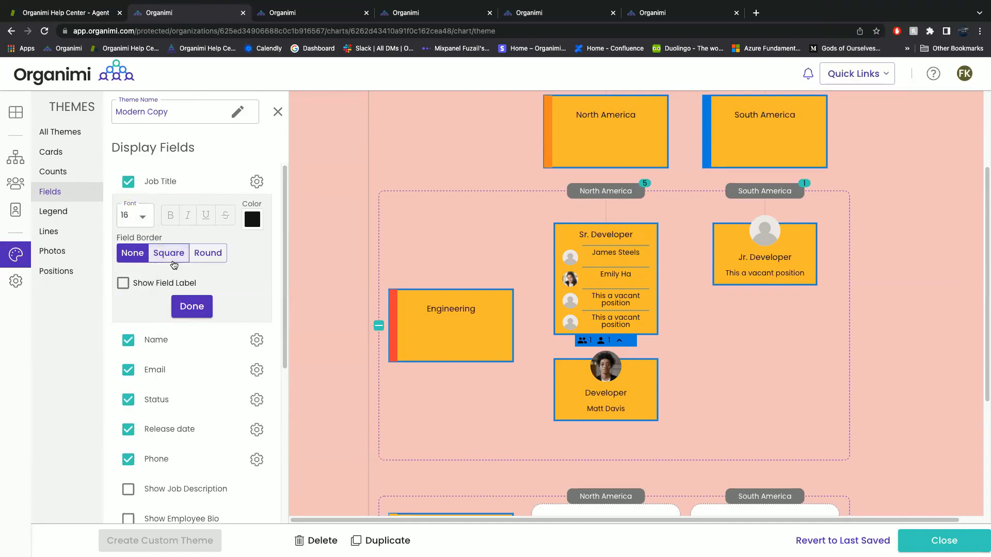
left_click(173, 261)
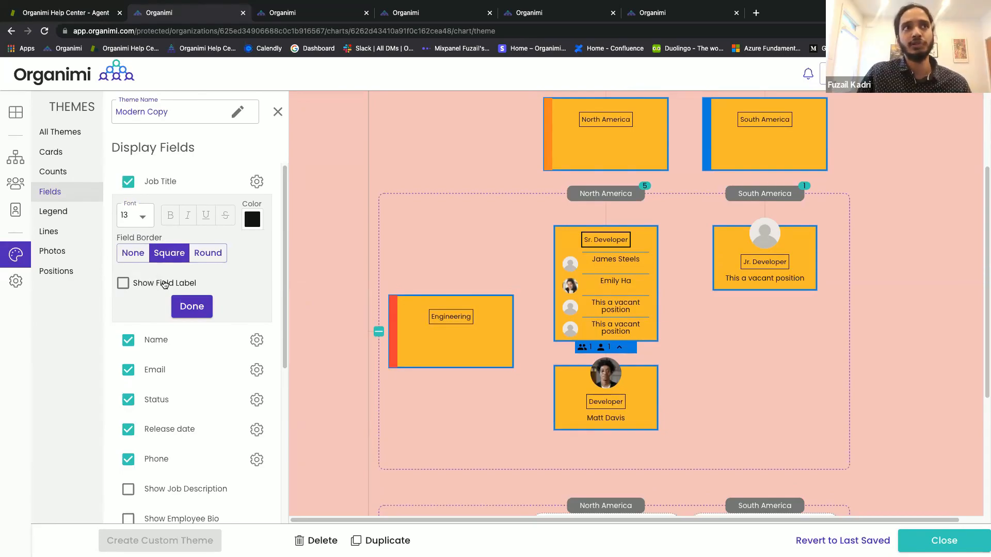
left_click(164, 283)
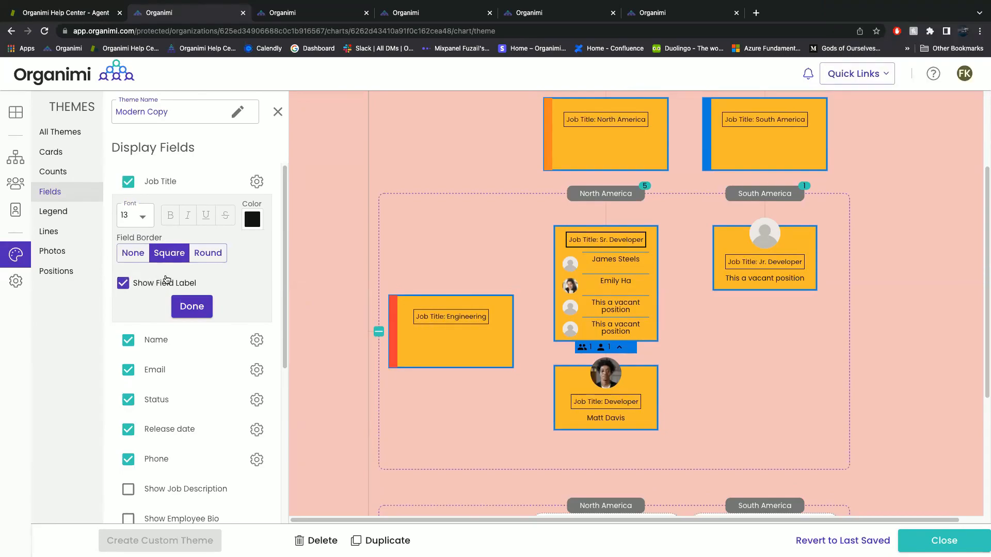
scroll(166, 279, "down", 4)
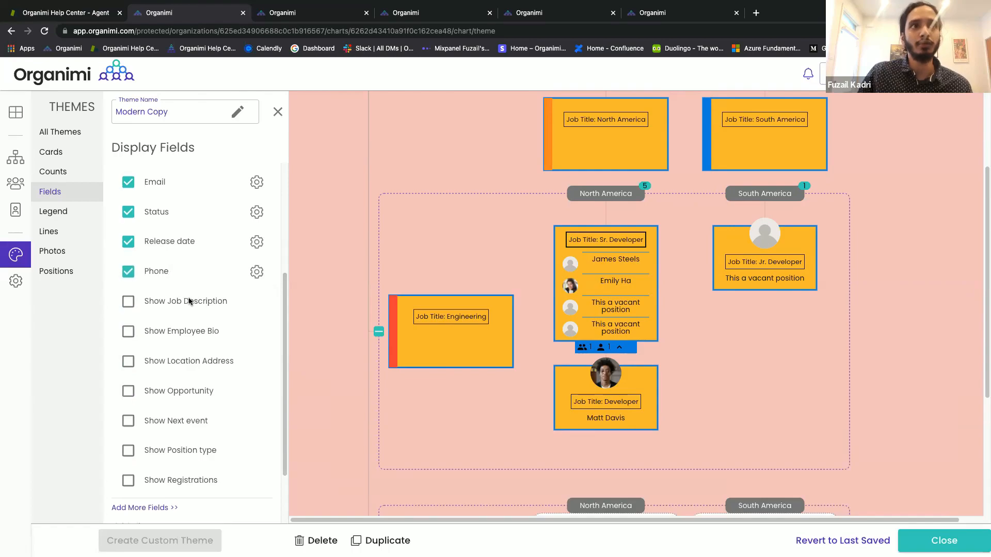
scroll(191, 298, "down", 2)
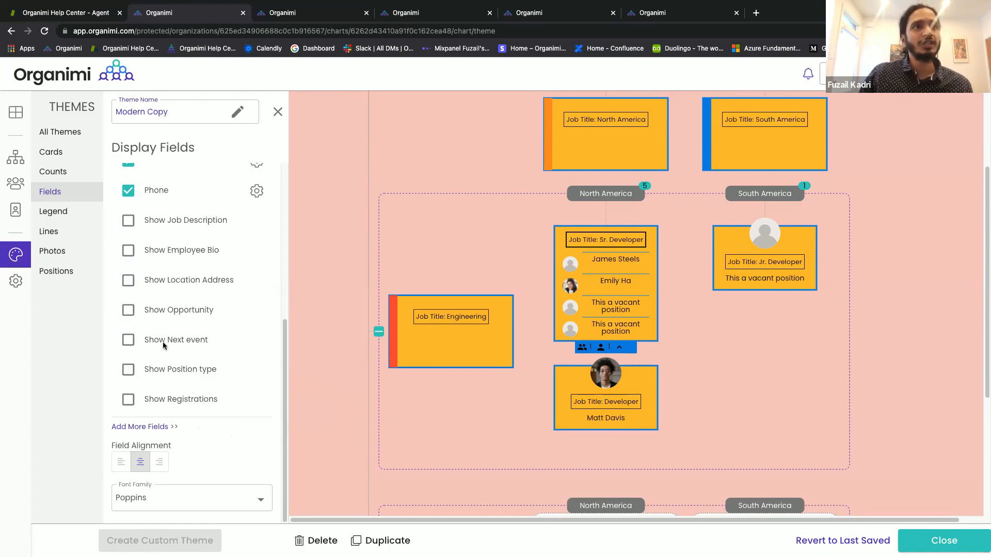
scroll(165, 349, "up", 2)
scroll(165, 360, "down", 2)
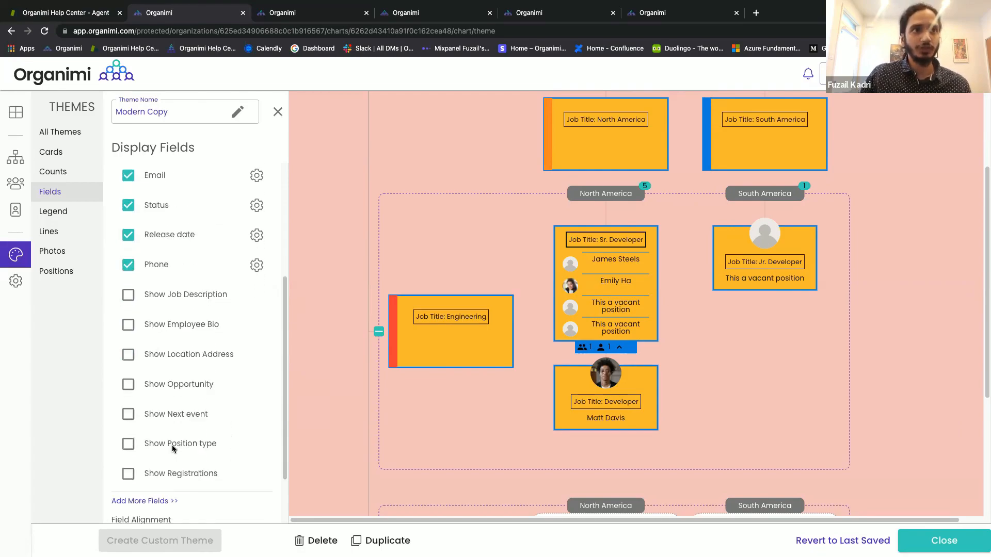
Start a new custom field, look through the presets, then choose a plain-text field.
left_click(156, 485)
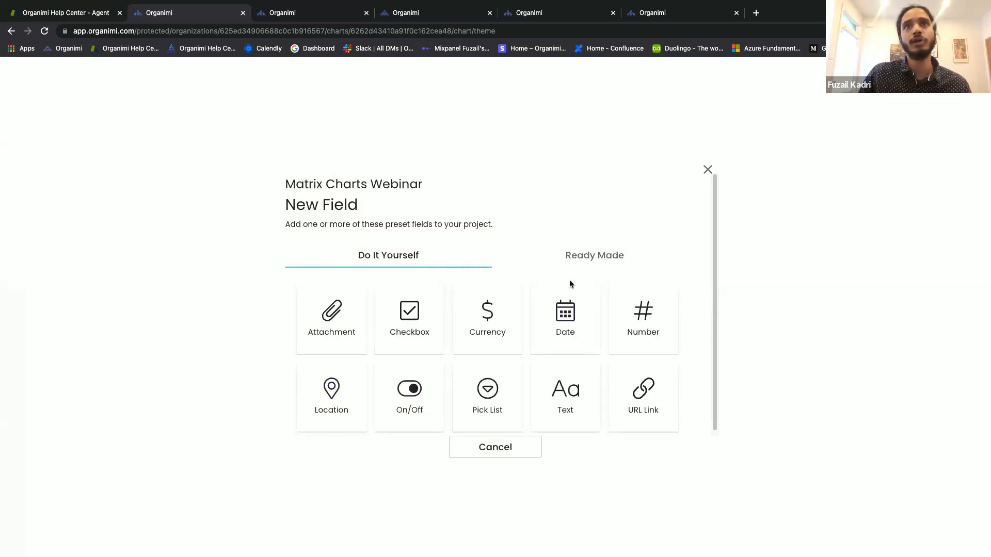
left_click(577, 262)
scroll(516, 352, "down", 3)
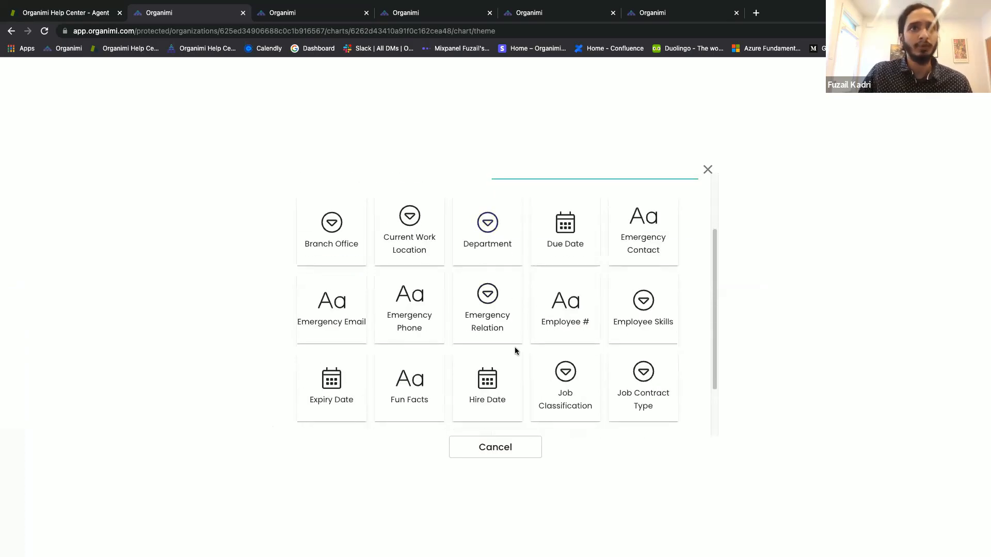
scroll(515, 351, "down", 2)
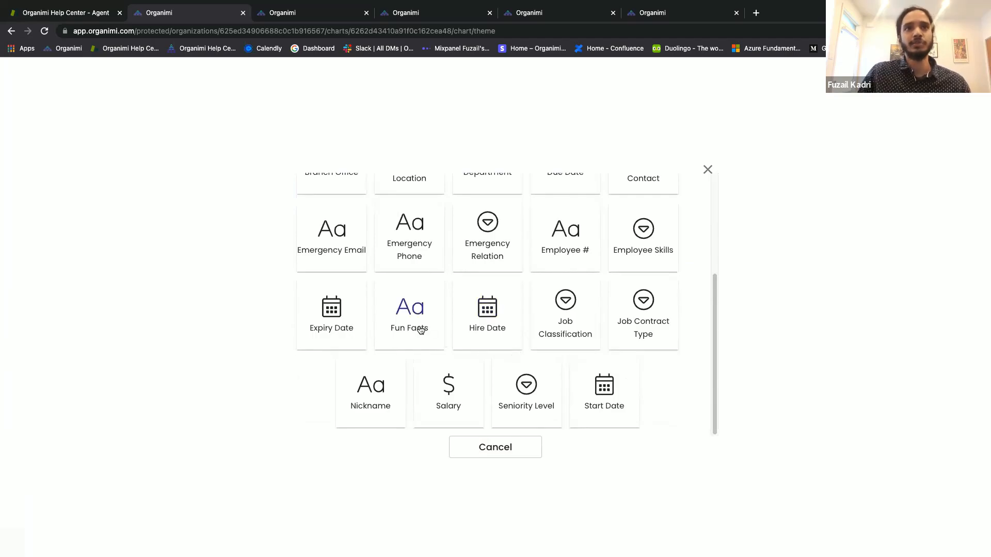
scroll(420, 328, "up", 5)
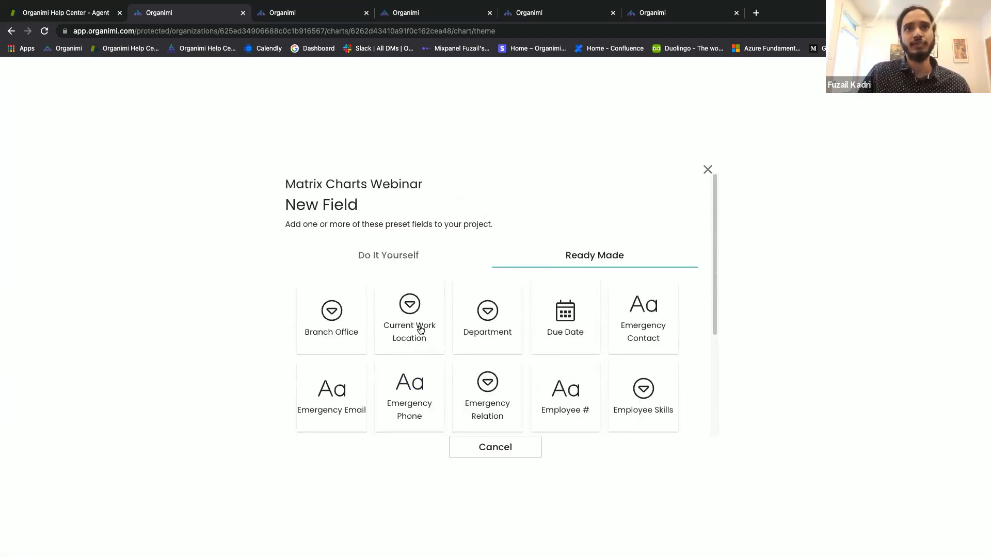
left_click(415, 263)
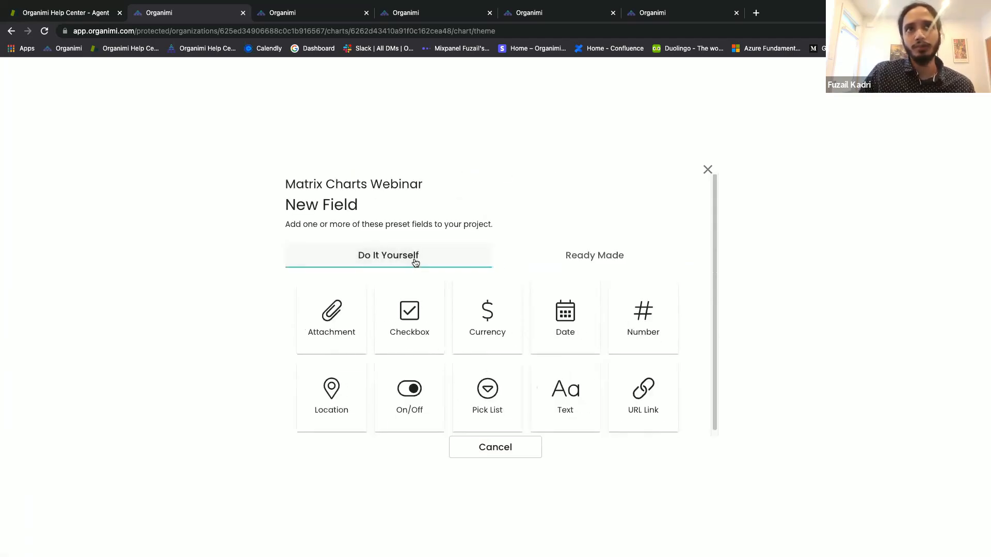
left_click(544, 400)
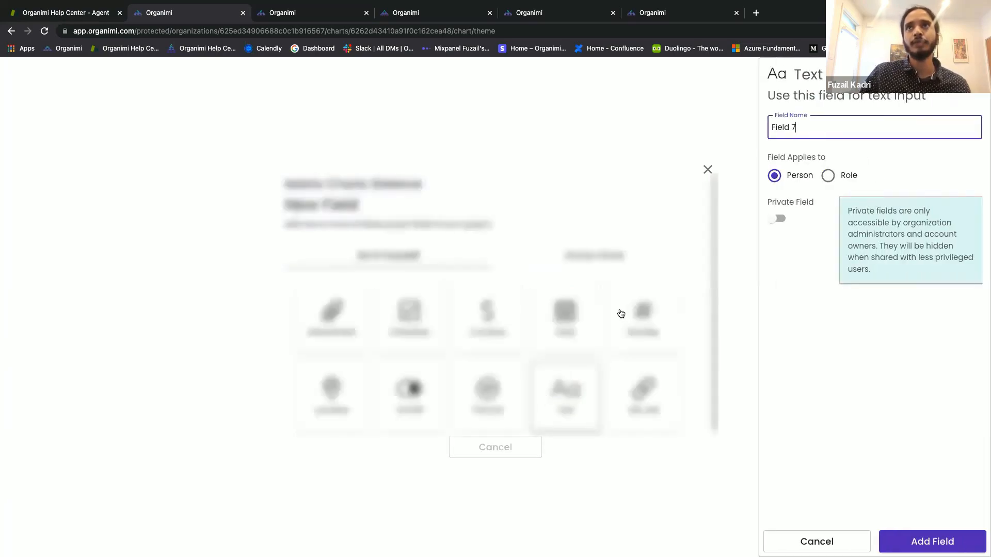
Name the field 'Health Care Status', make it private and add it.
left_click_drag(799, 128, 771, 128)
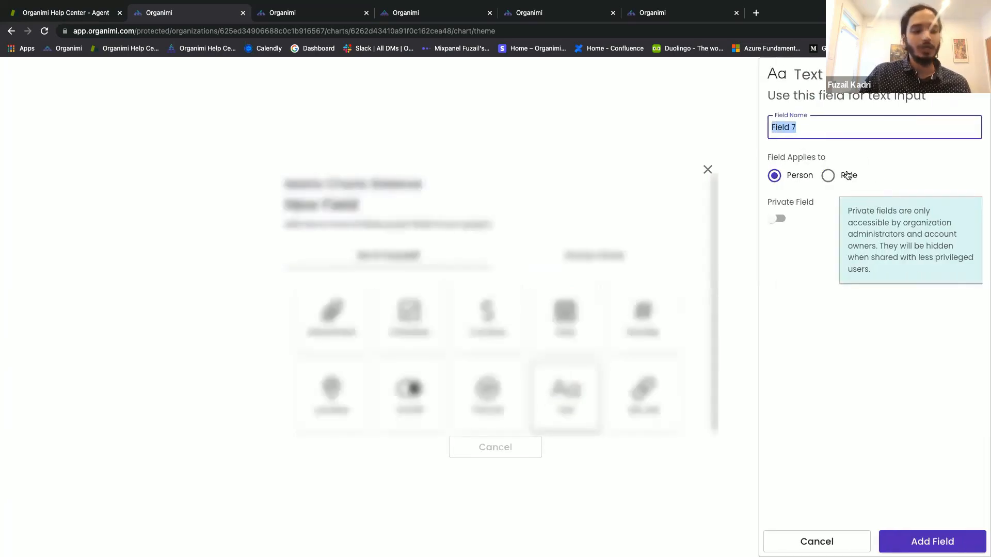
type("Health")
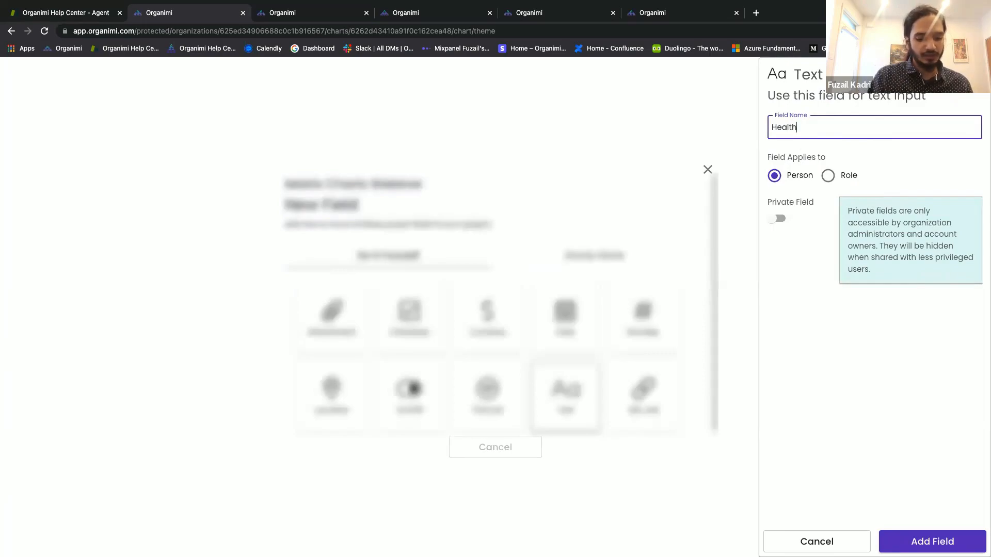
type(" Care St")
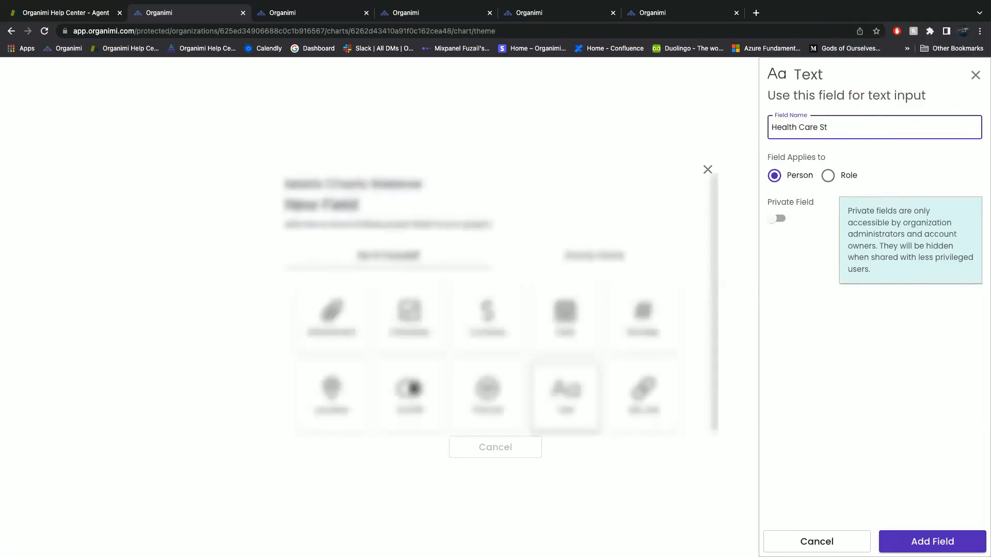
type("atus")
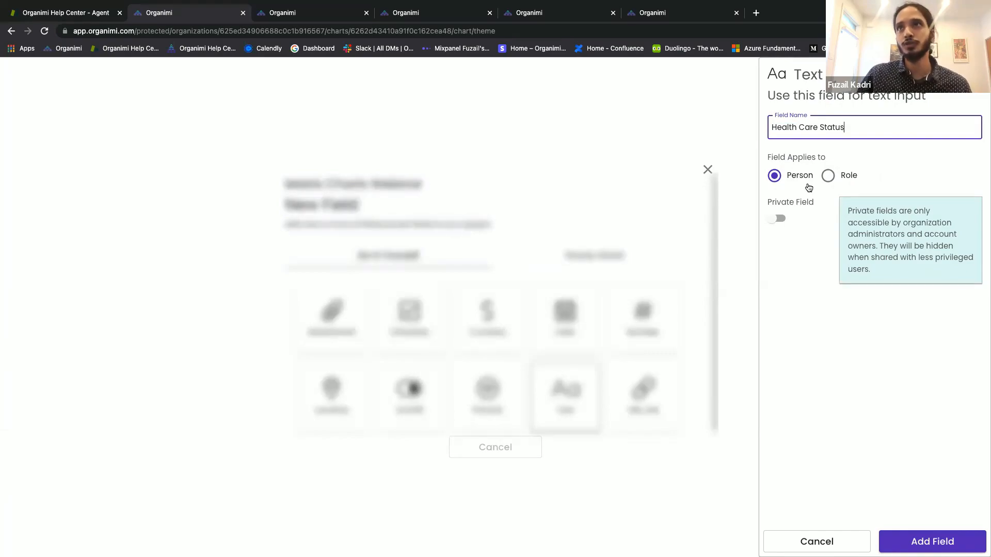
left_click(777, 219)
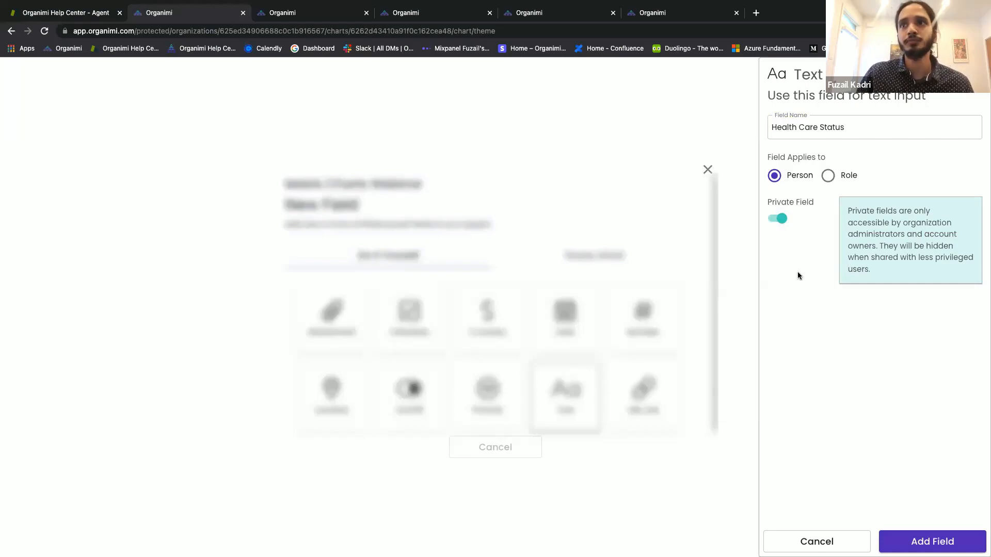
left_click(910, 541)
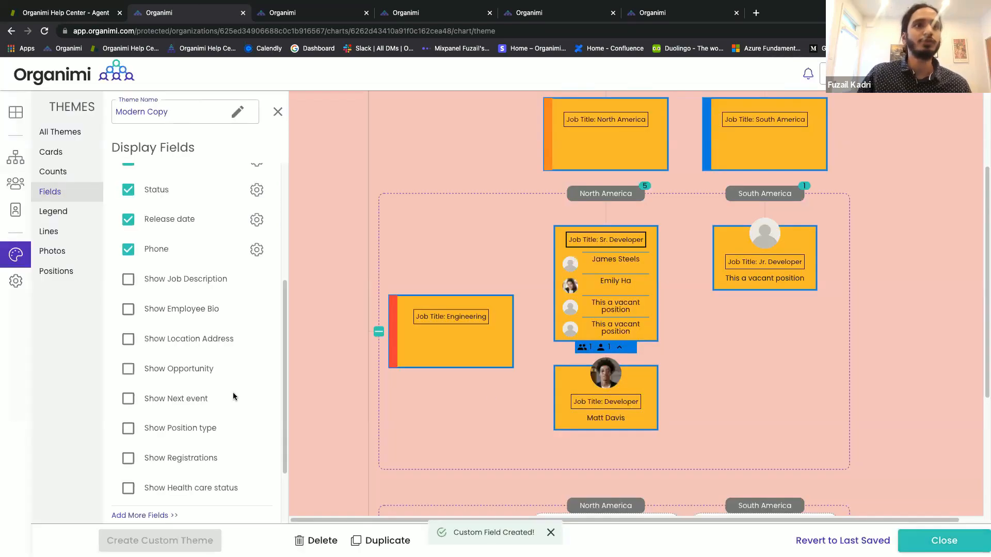
Display Health care status on cards and set the Developer card's value to 'Yes'.
scroll(243, 394, "down", 3)
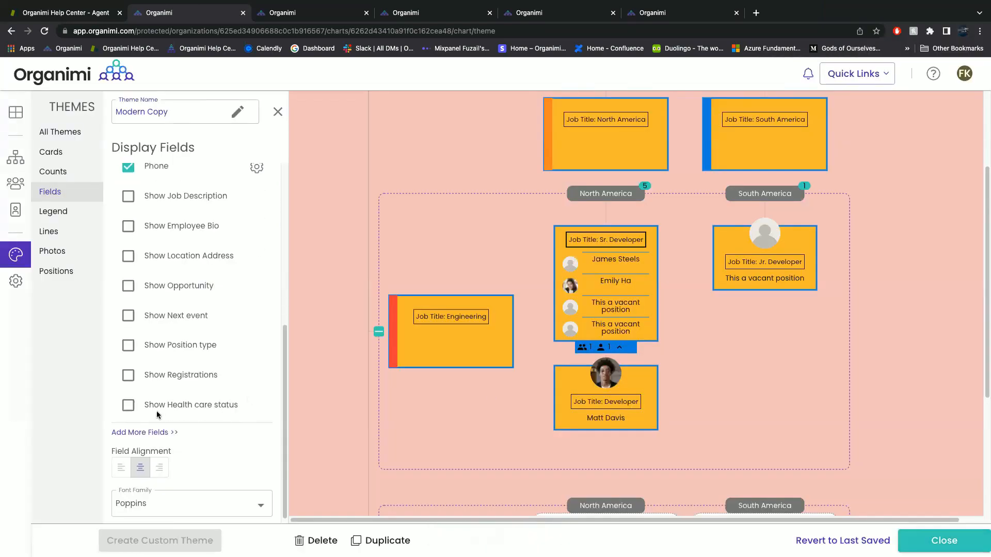
left_click(128, 406)
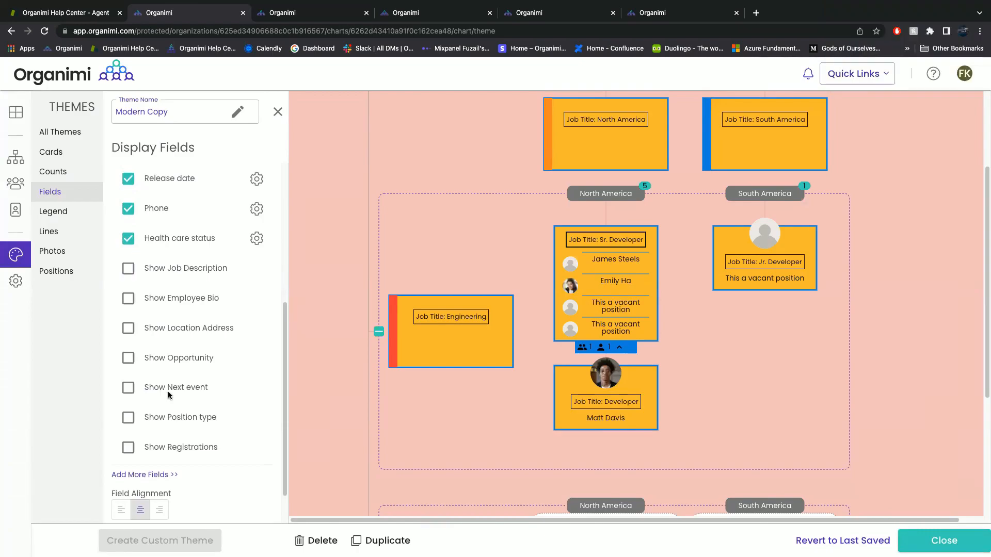
mouse_move(640, 400)
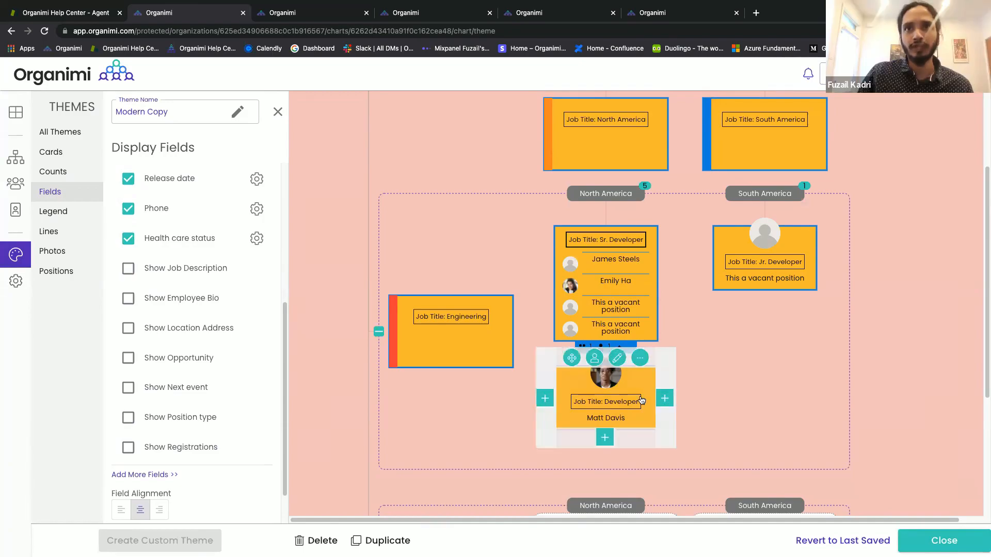
left_click(617, 358)
scroll(576, 437, "down", 4)
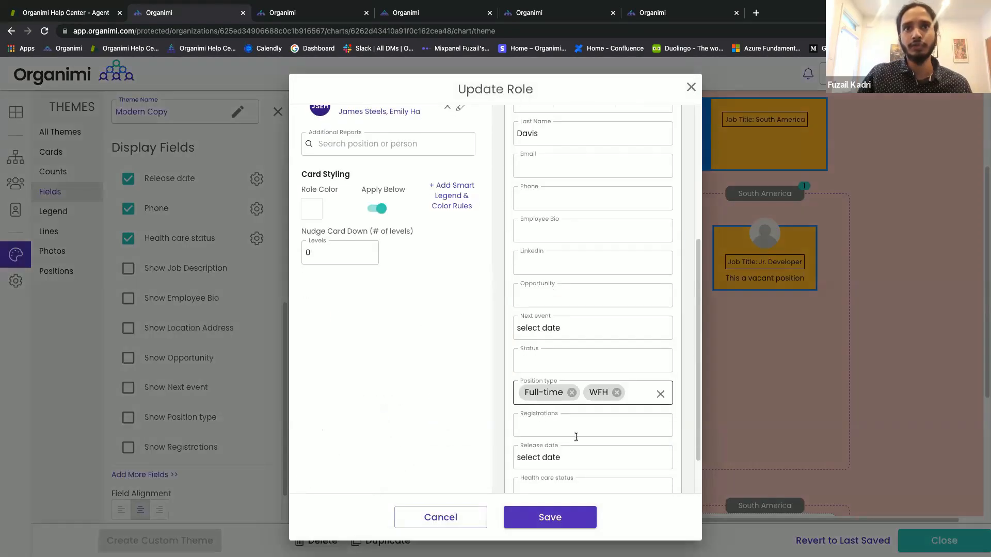
scroll(576, 437, "down", 1)
left_click(583, 442)
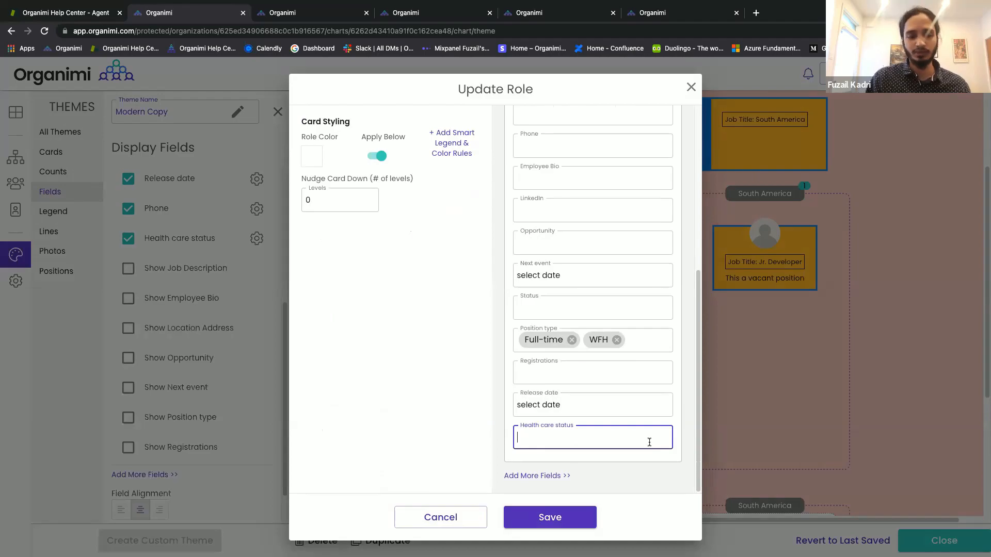
type("Yes")
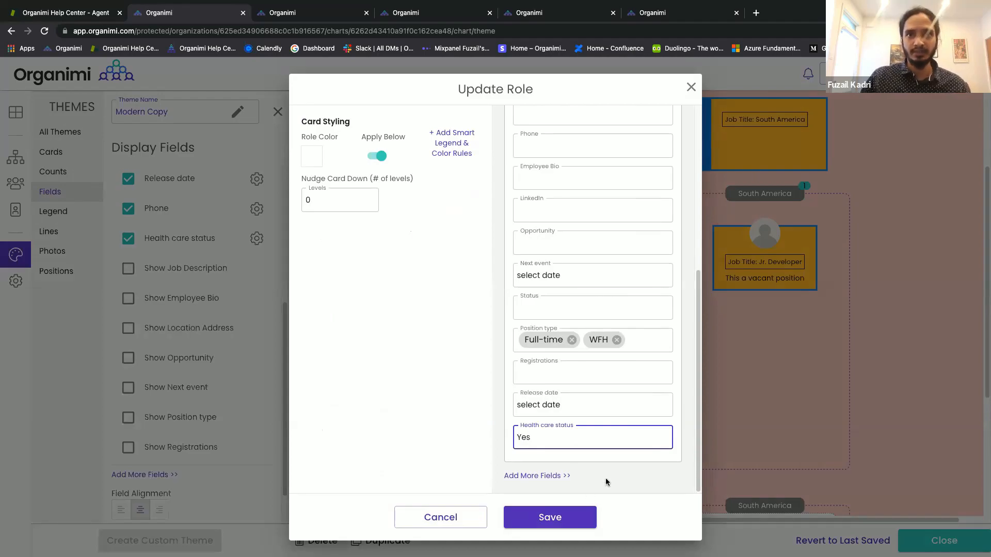
left_click(562, 518)
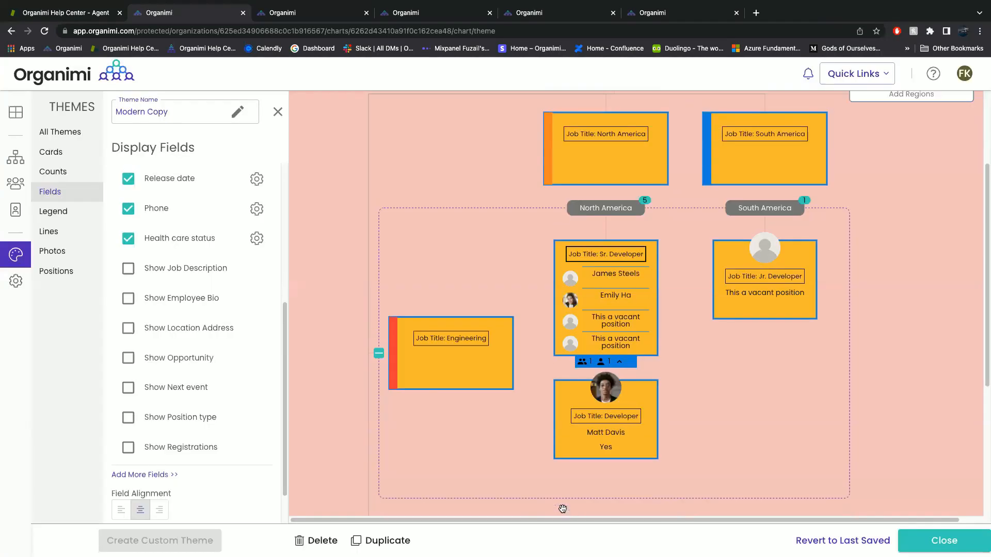
mouse_move(610, 454)
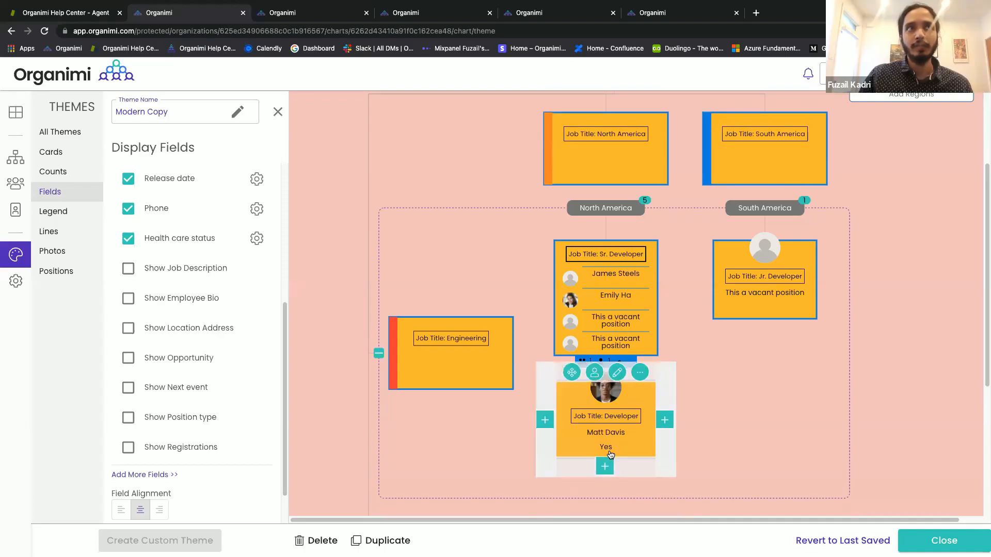
Give the Health care status field a visible label and a square border on cards.
left_click(257, 240)
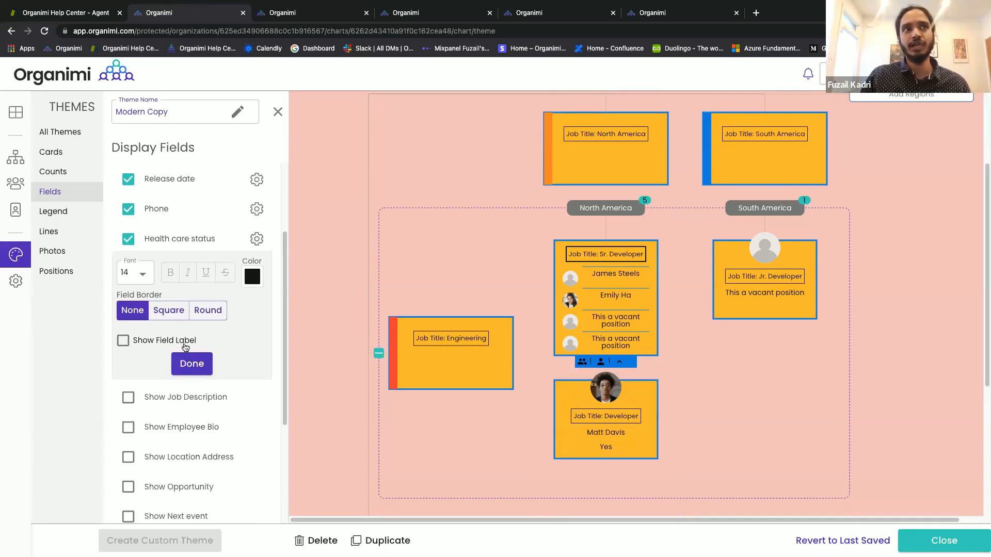
left_click(122, 342)
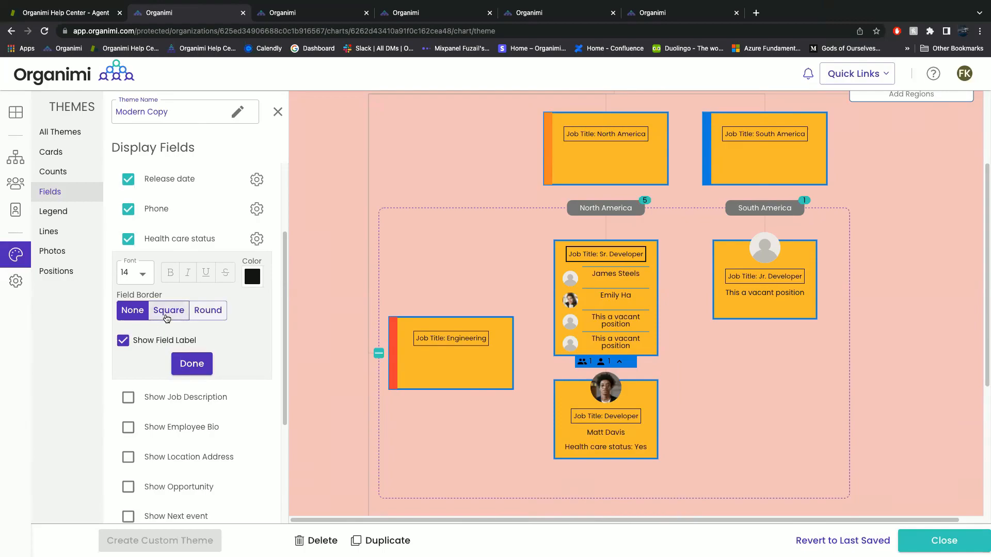
left_click(167, 318)
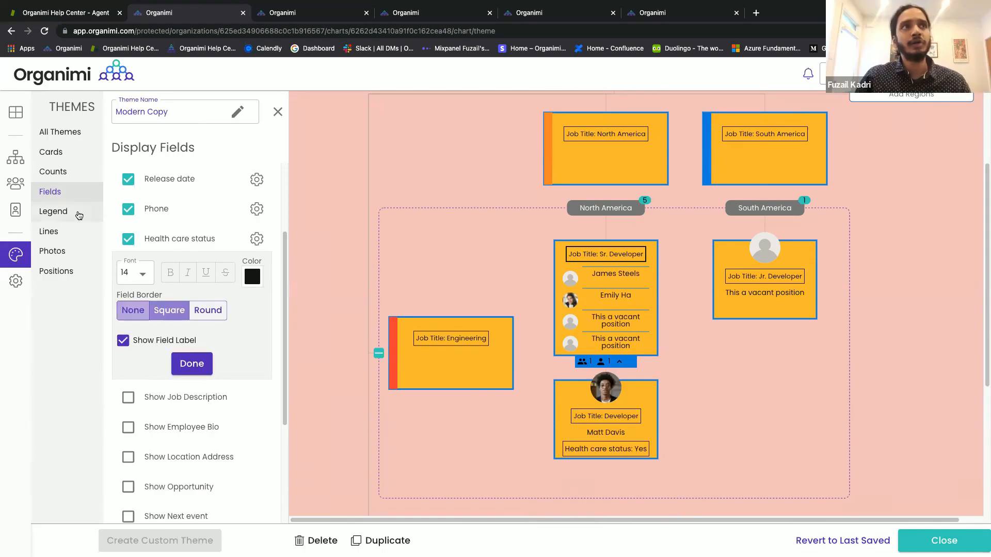
left_click(79, 215)
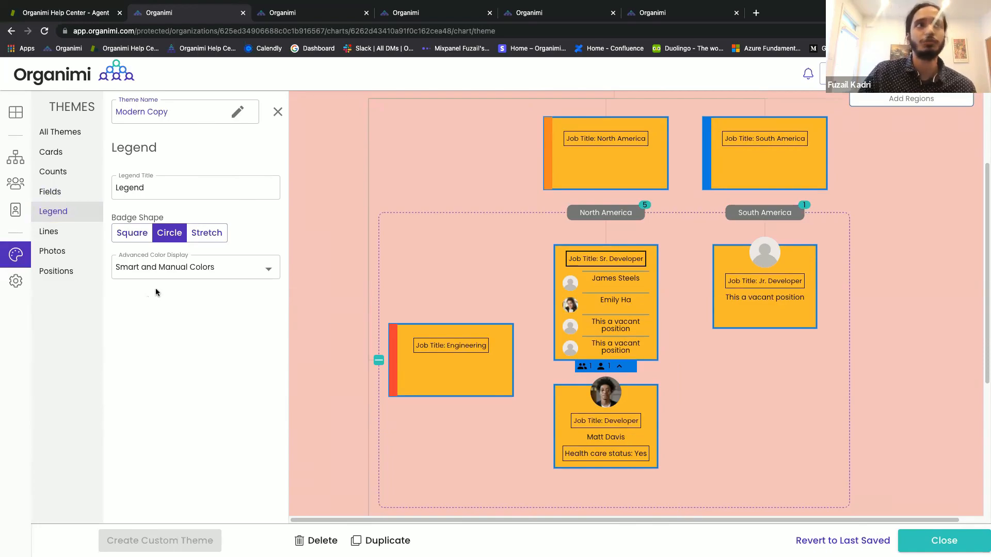
Turn on Show borders around departments in the Modern Copy theme's Lines settings.
left_click(65, 234)
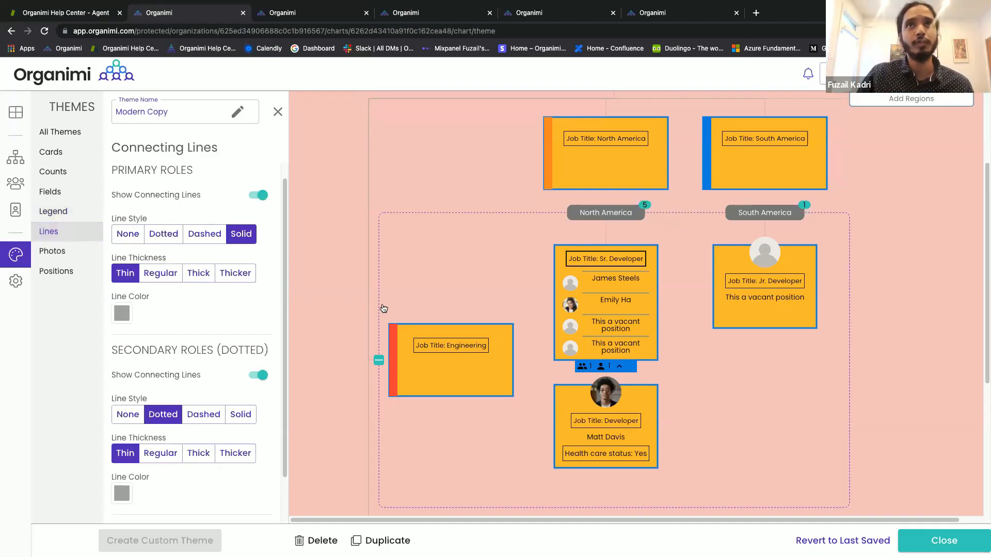
left_click_drag(371, 266, 370, 312)
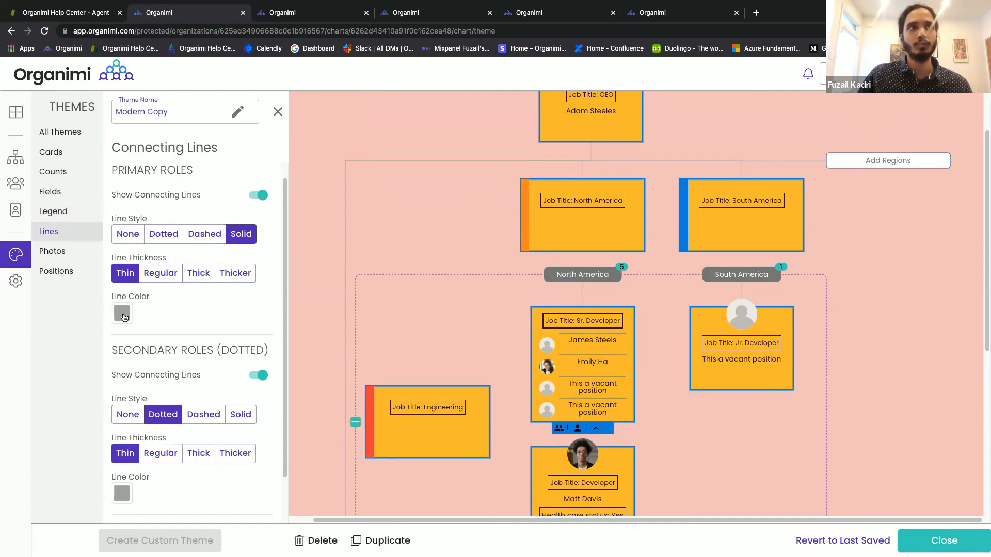
scroll(125, 317, "down", 2)
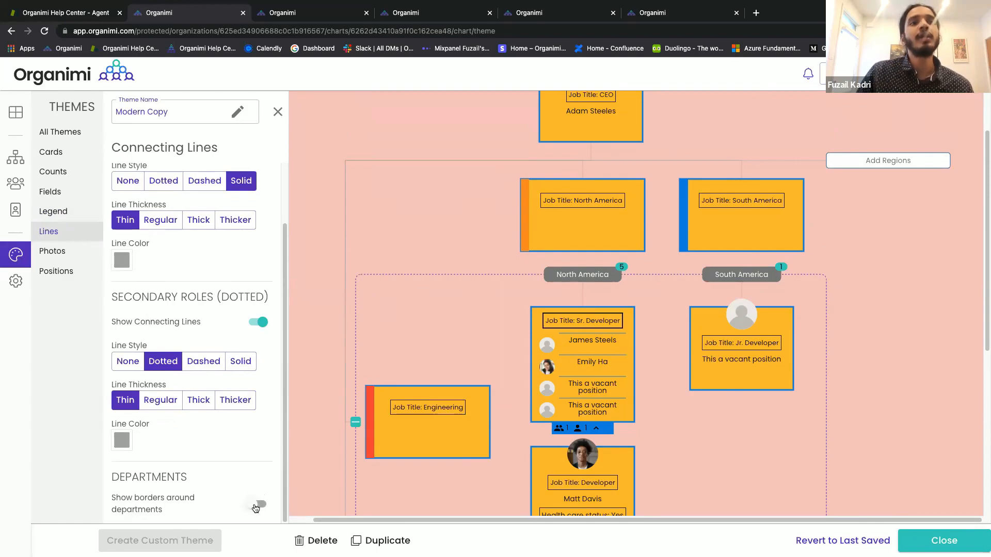
left_click(255, 506)
scroll(252, 471, "down", 1)
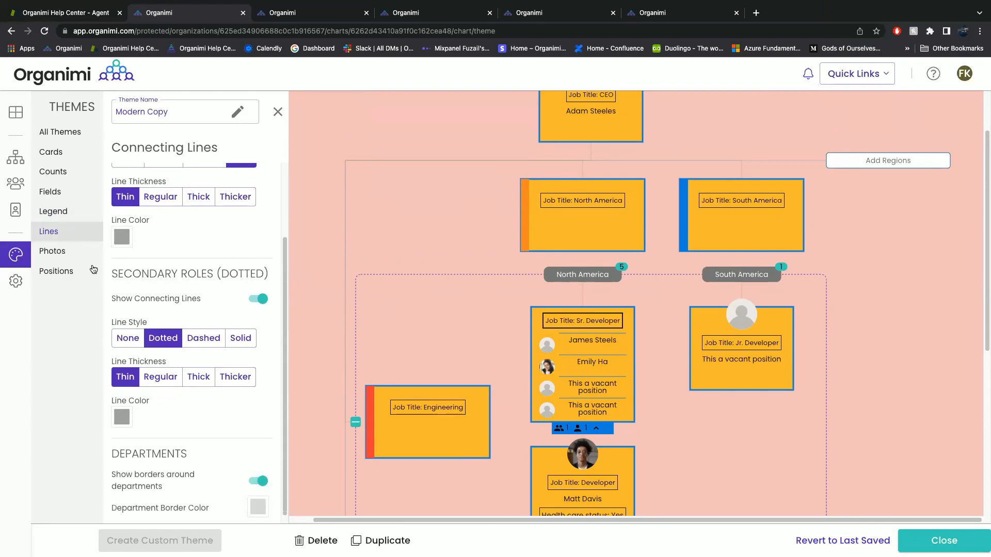
left_click(53, 251)
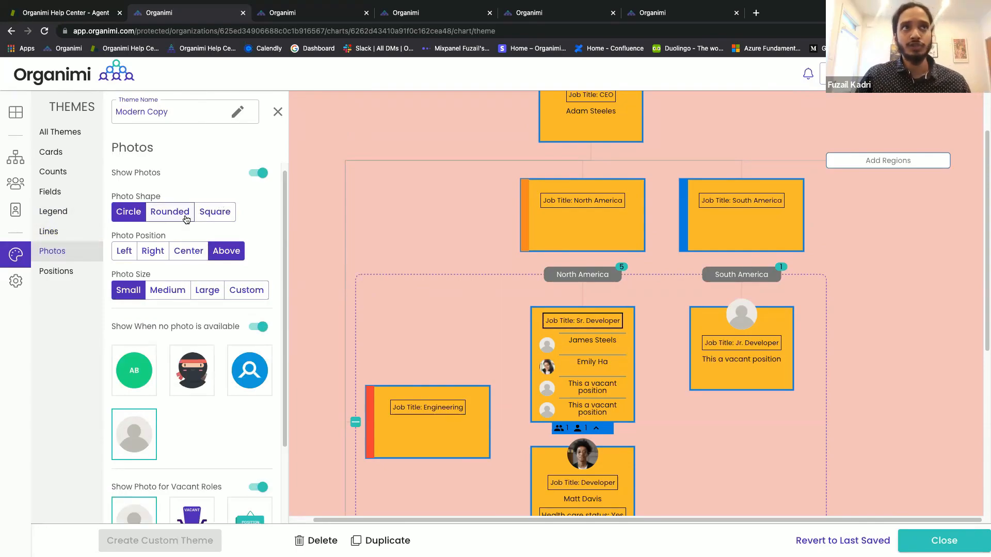
Set the Modern Copy theme's card Photo Size to Medium.
left_click(181, 292)
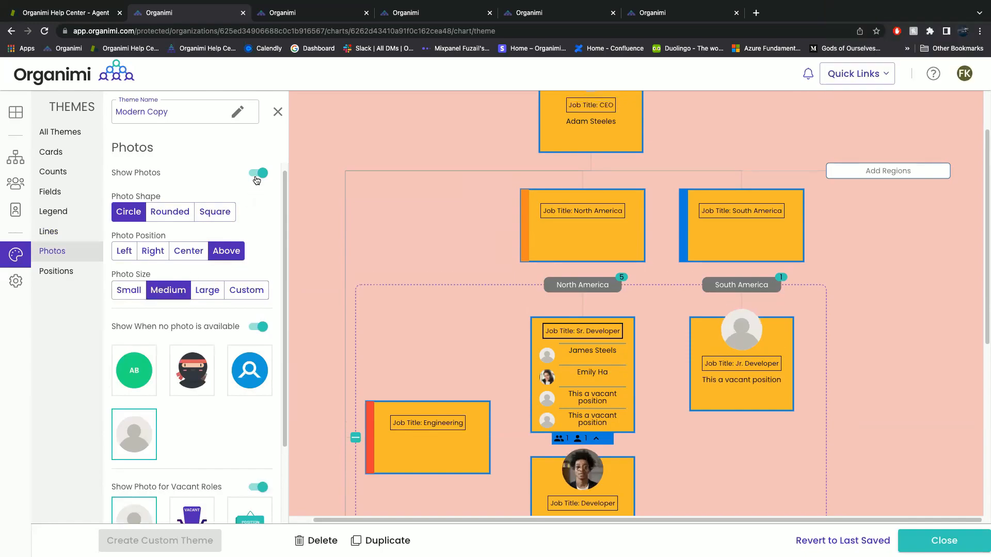
scroll(248, 286, "down", 1)
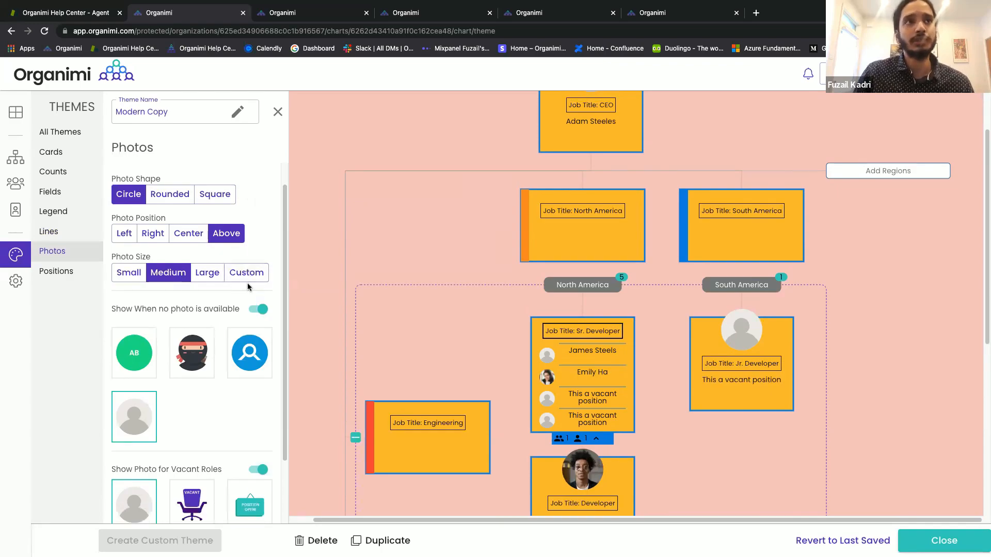
scroll(248, 287, "down", 1)
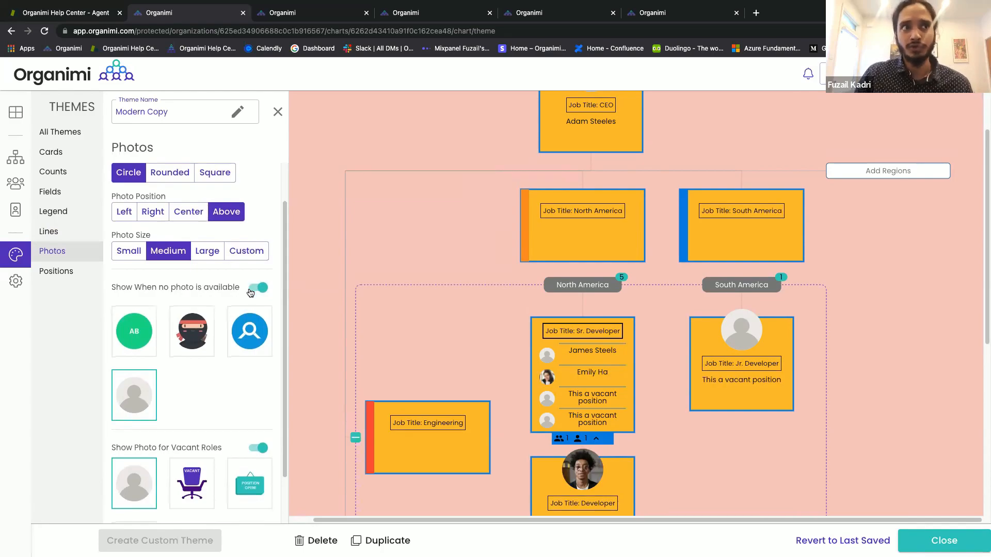
scroll(243, 336, "down", 3)
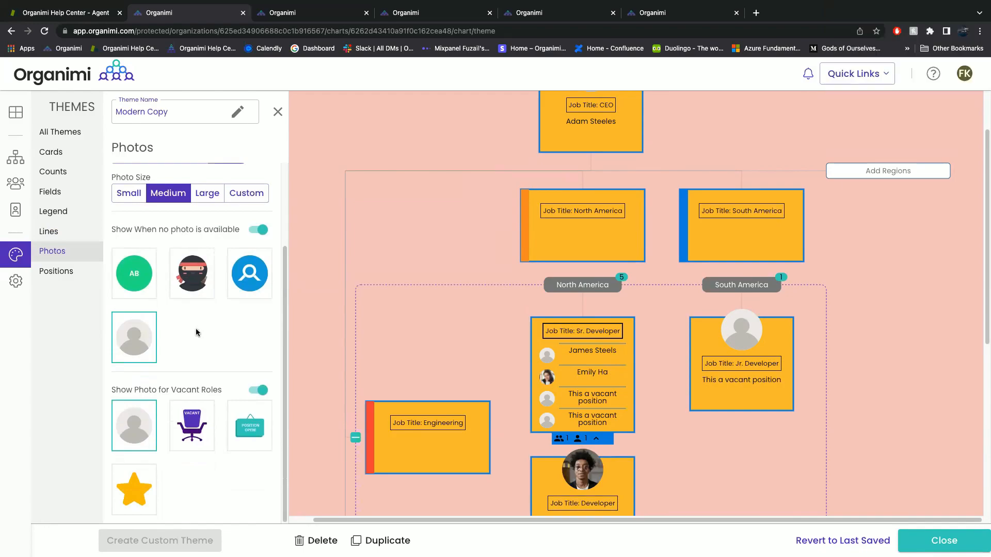
left_click(74, 270)
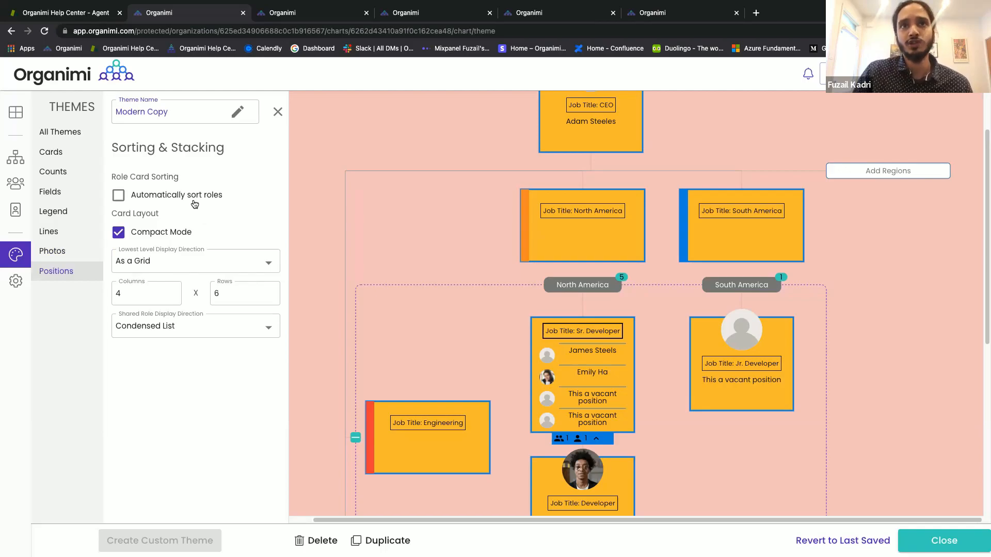
Keep the lowest level as a grid and set shared role display direction to Vertical.
mouse_move(599, 399)
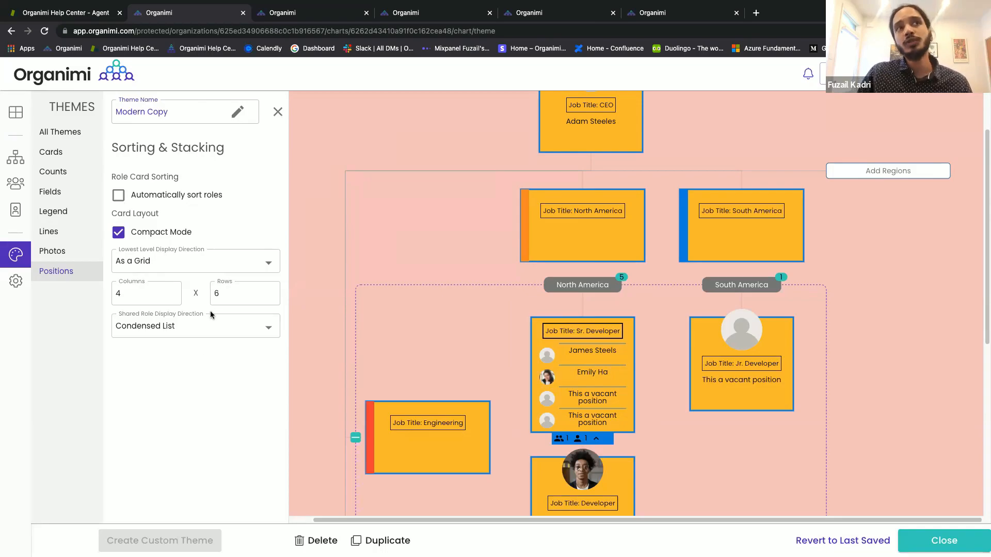
left_click(214, 264)
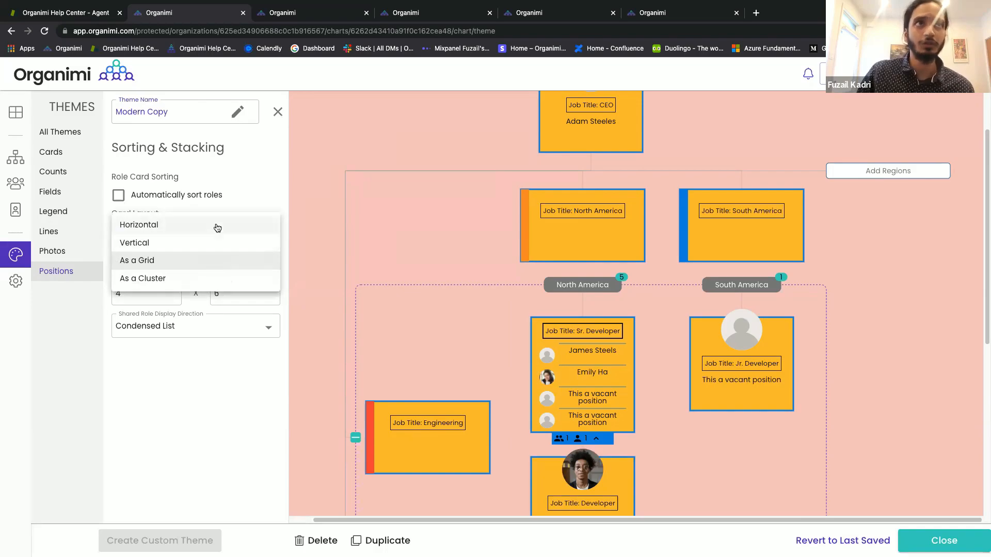
left_click(214, 261)
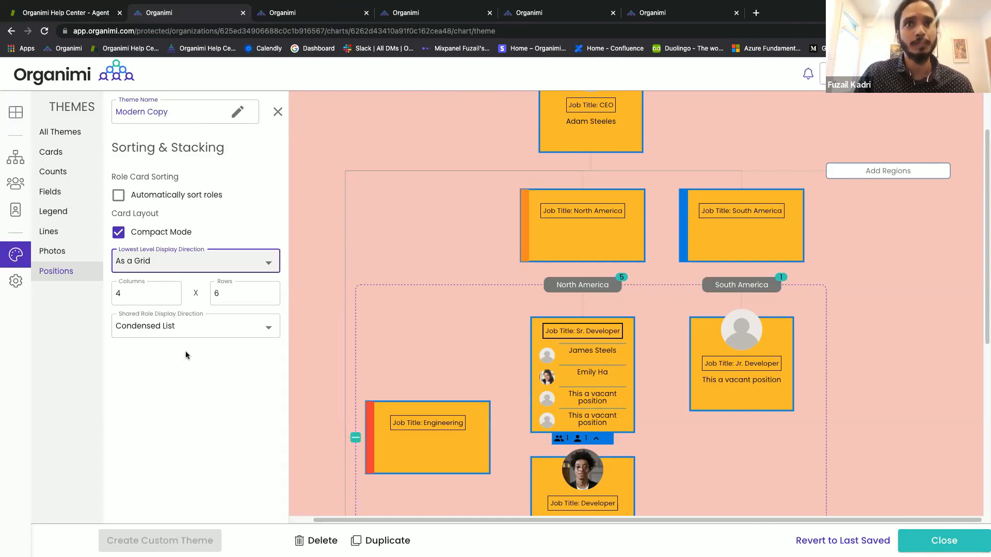
left_click(200, 333)
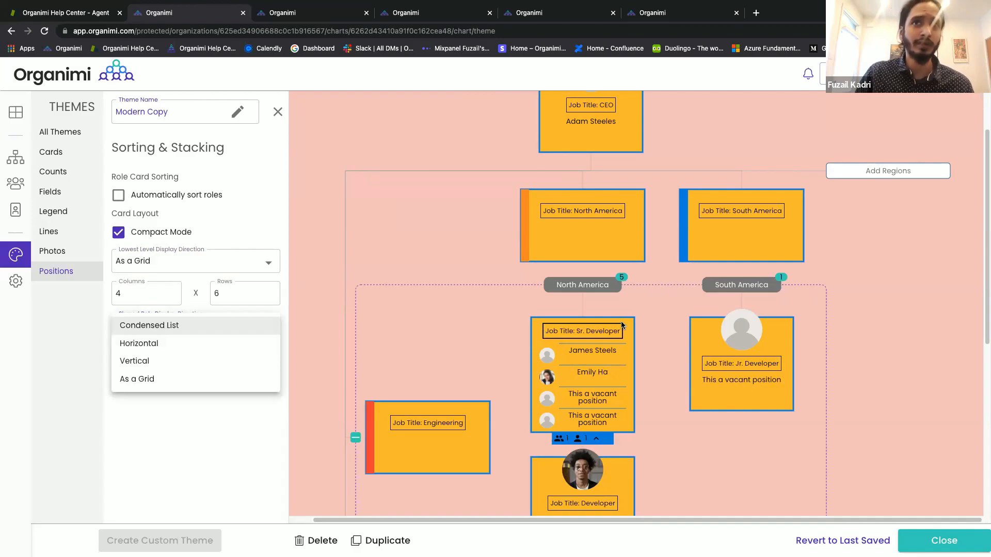
left_click(203, 361)
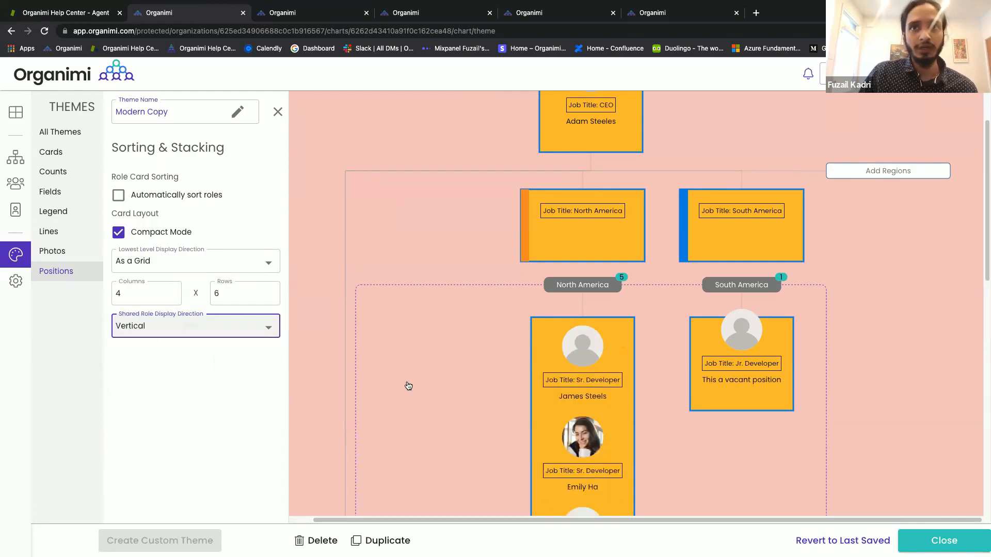
Leave shared roles Vertical, close the theme editor and dismiss the Apply theme prompt.
scroll(464, 397, "down", 4)
scroll(466, 395, "up", 2)
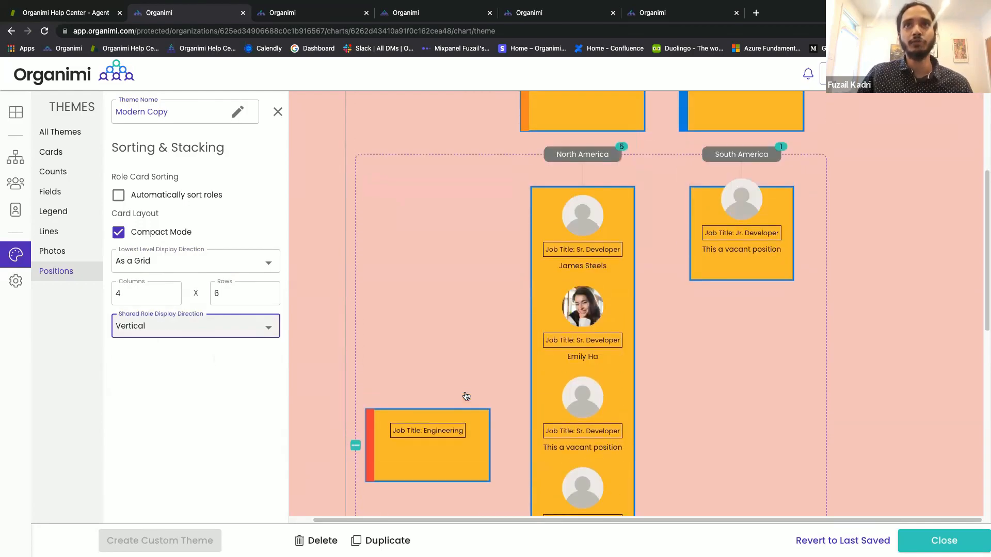
scroll(466, 396, "down", 2)
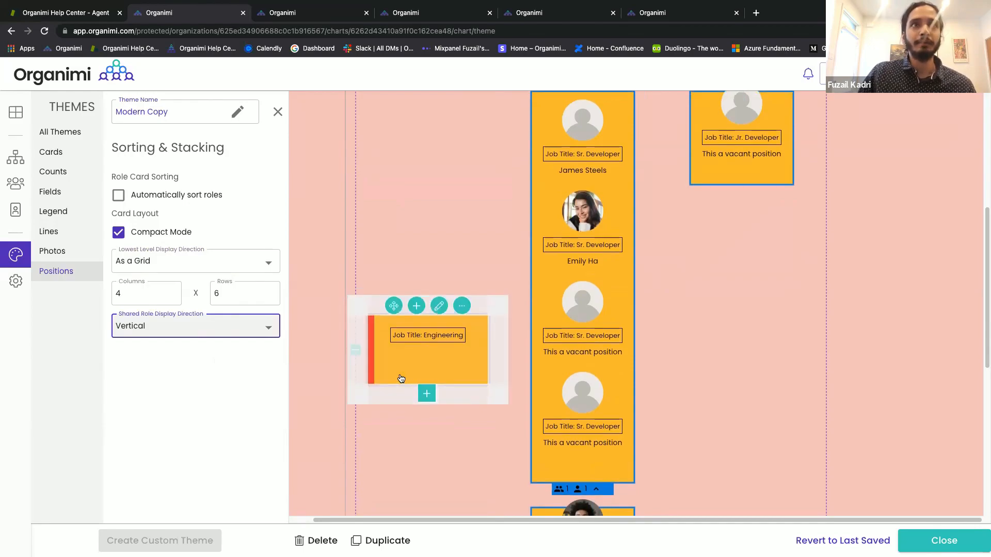
scroll(401, 379, "up", 1)
left_click(263, 332)
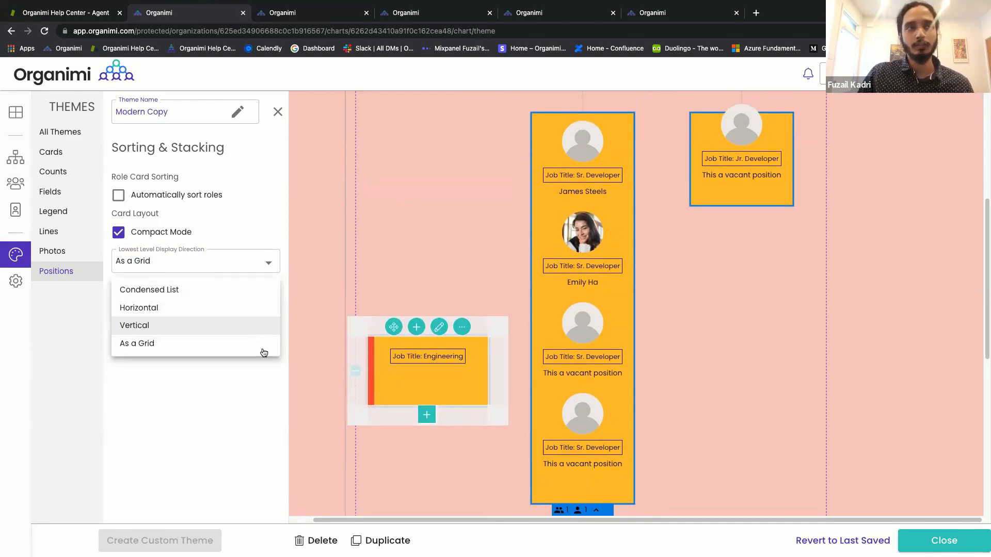
left_click(259, 378)
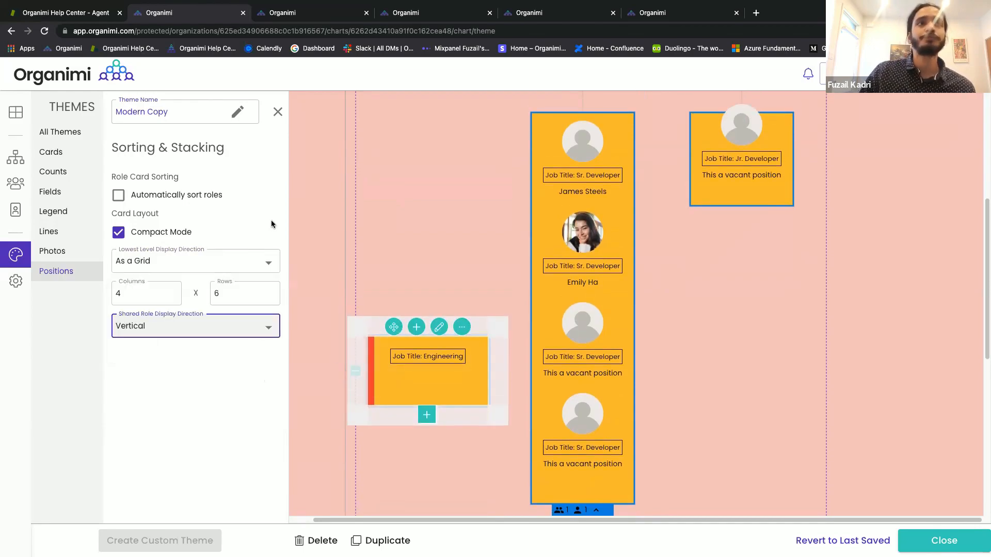
left_click(275, 113)
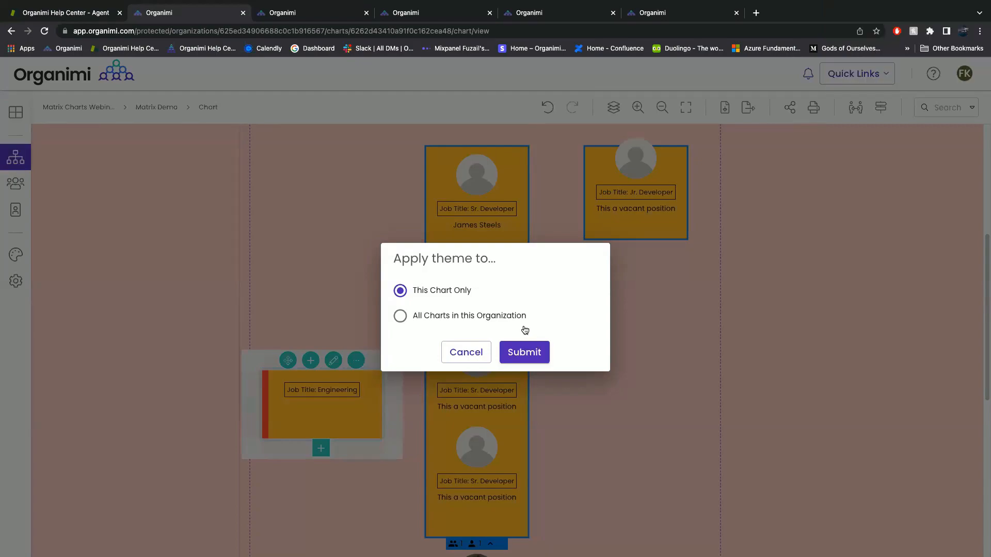
left_click(641, 349)
left_click_drag(645, 336, 613, 423)
left_click_drag(779, 334, 776, 444)
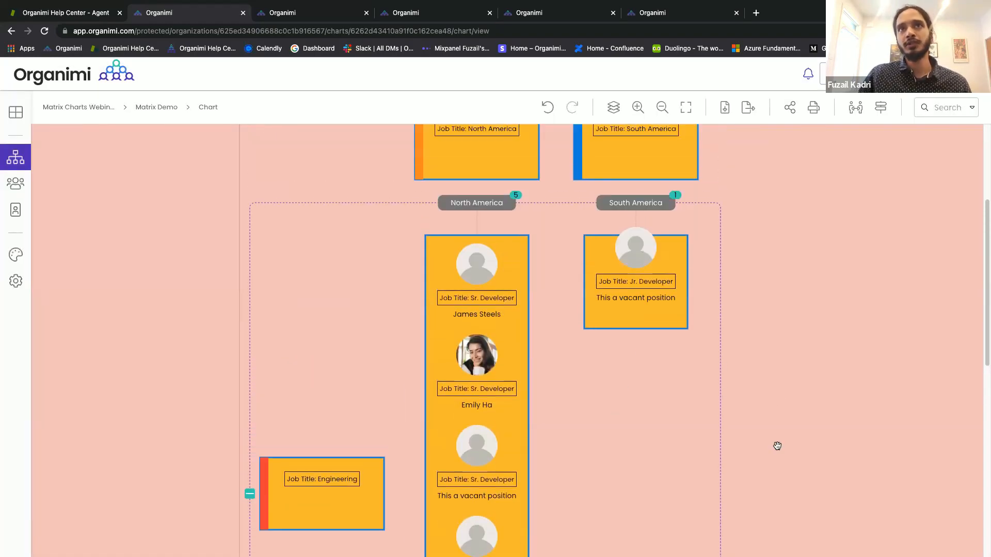
left_click_drag(792, 372, 794, 318)
scroll(690, 346, "down", 2)
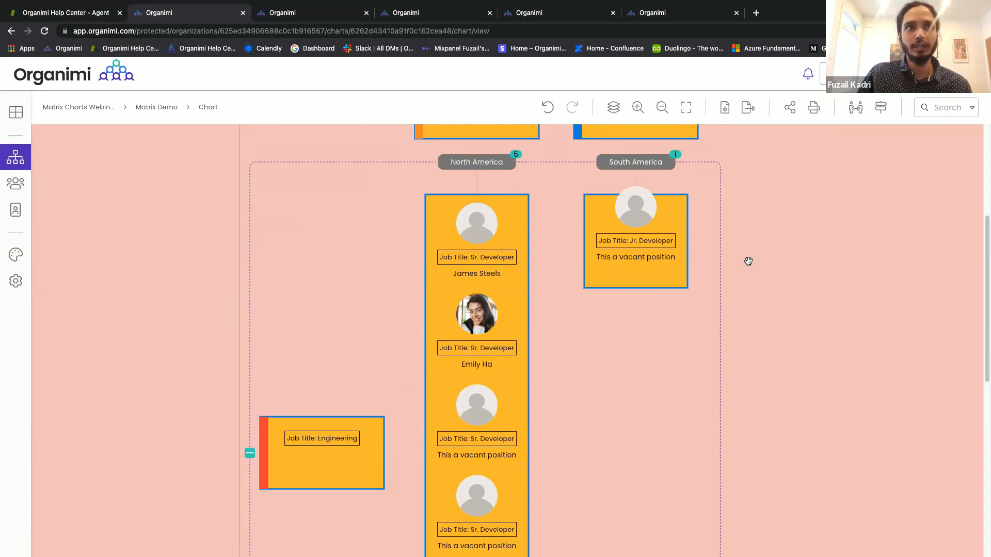
left_click_drag(747, 258, 748, 313)
left_click_drag(749, 320, 748, 365)
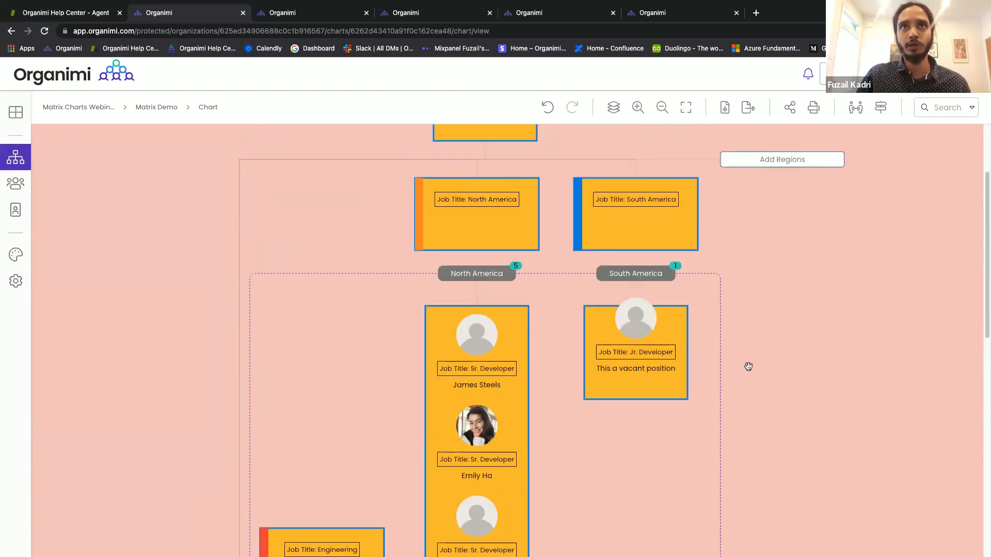
Create a public link for Matrix Demo, then delete it to disable public sharing.
left_click(789, 108)
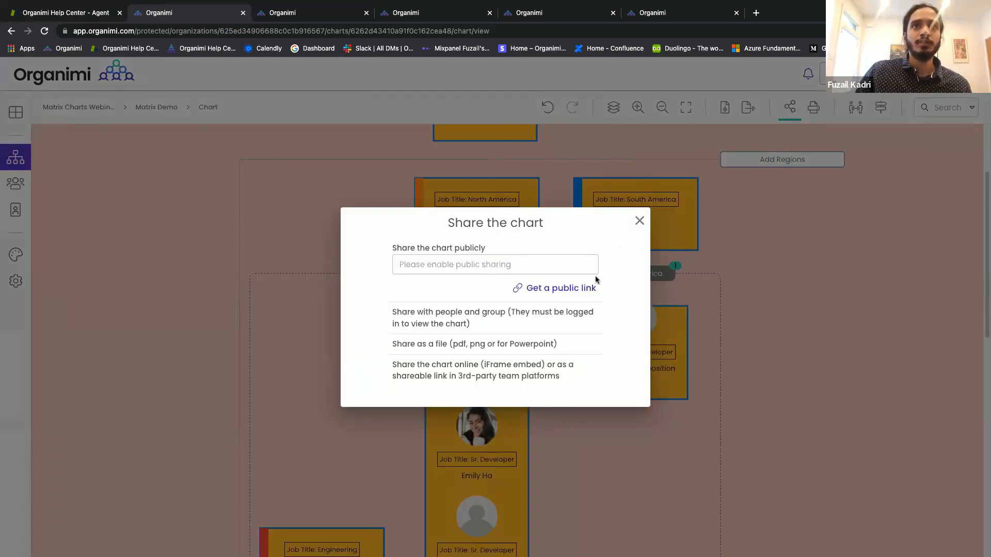
left_click(579, 293)
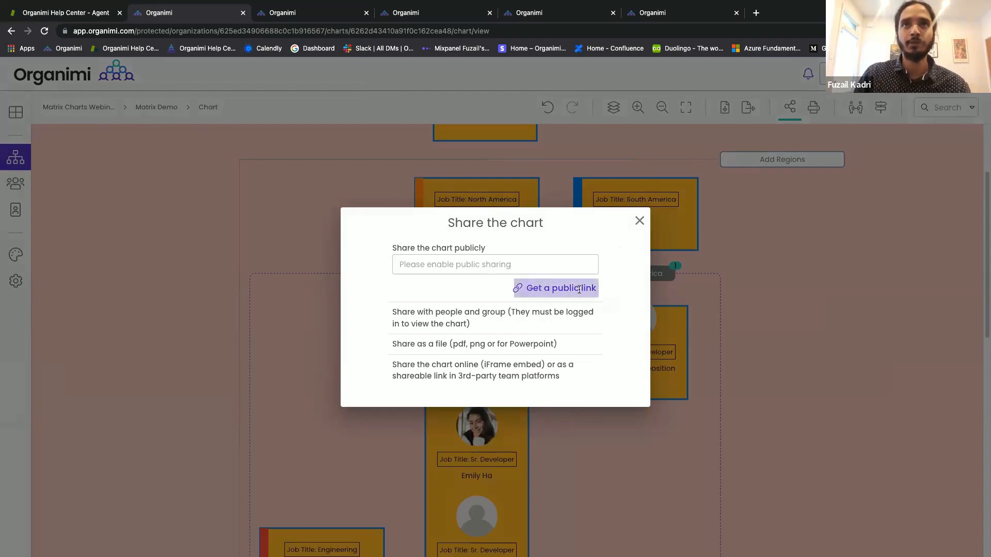
left_click(536, 344)
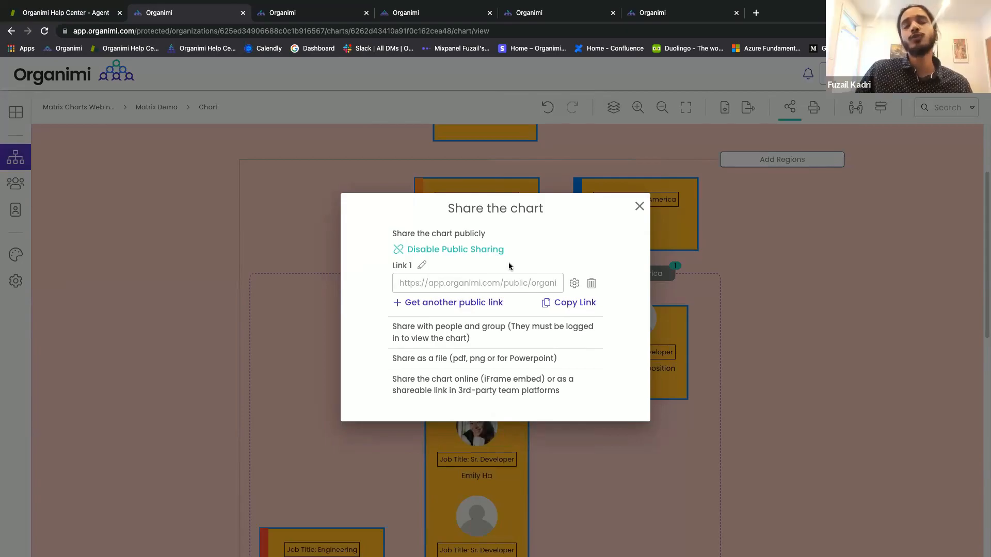
left_click(591, 283)
left_click(535, 339)
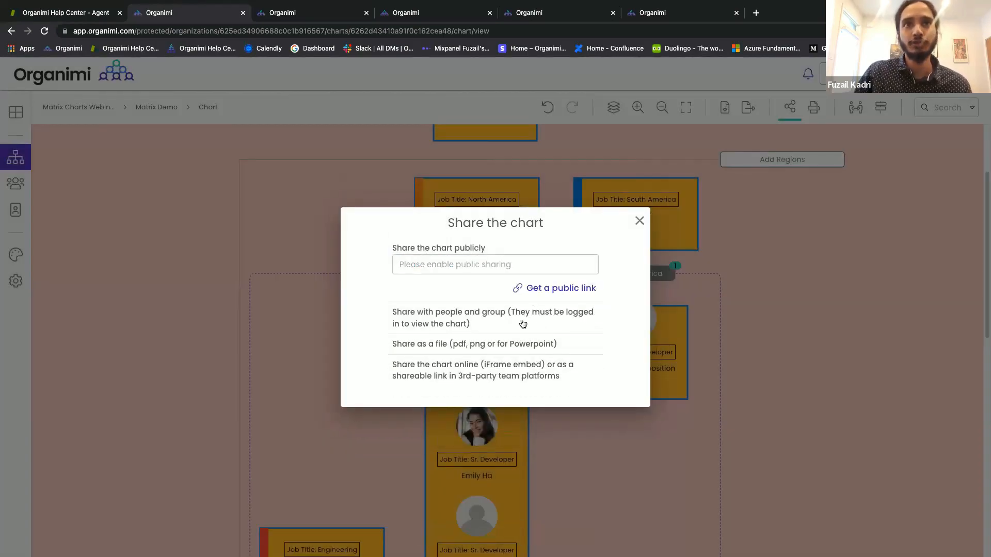
left_click(604, 317)
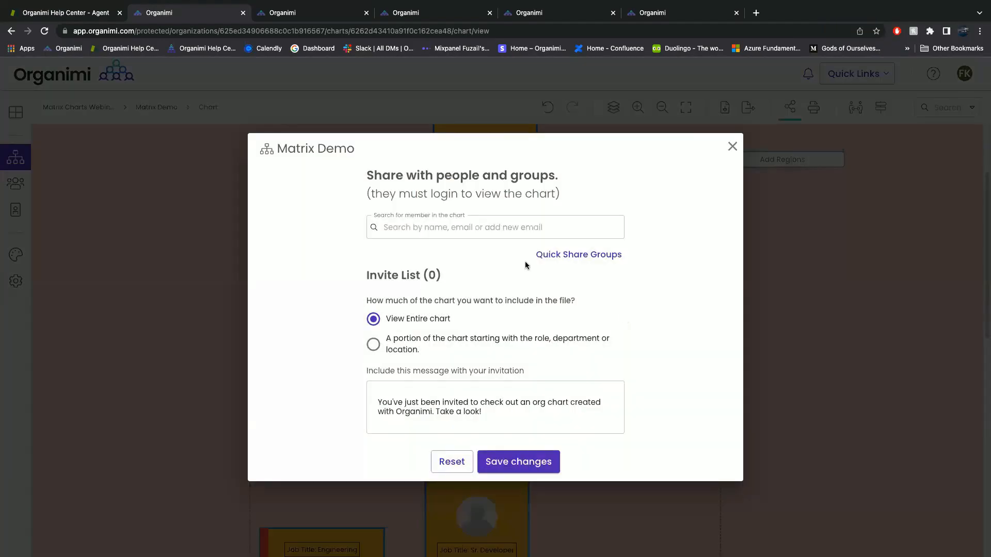
left_click(470, 227)
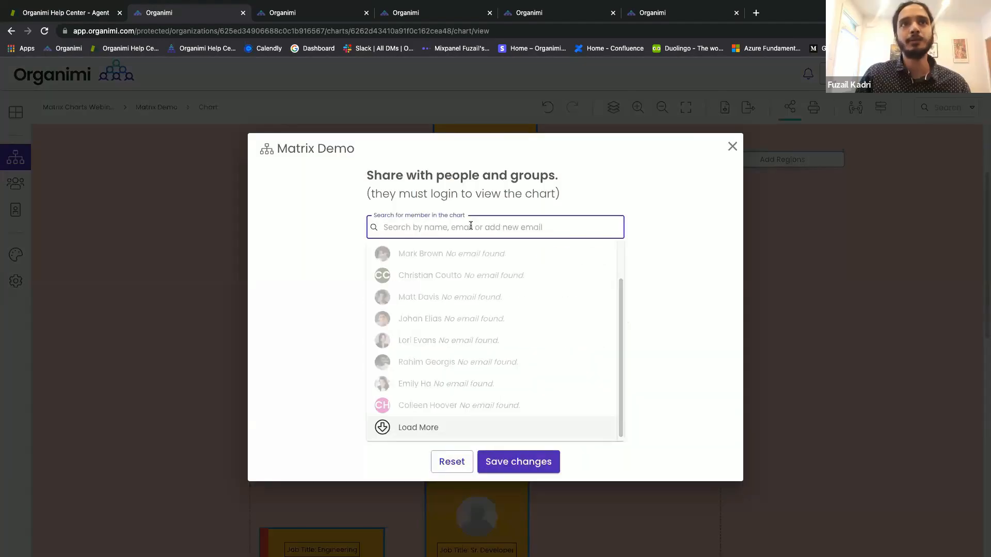
scroll(490, 291, "down", 1)
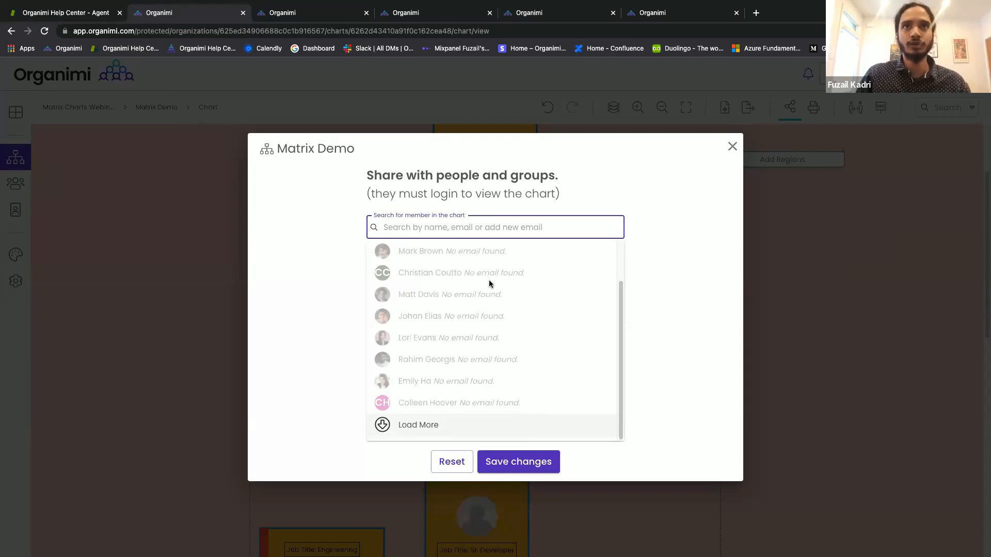
scroll(488, 280, "up", 2)
left_click(340, 250)
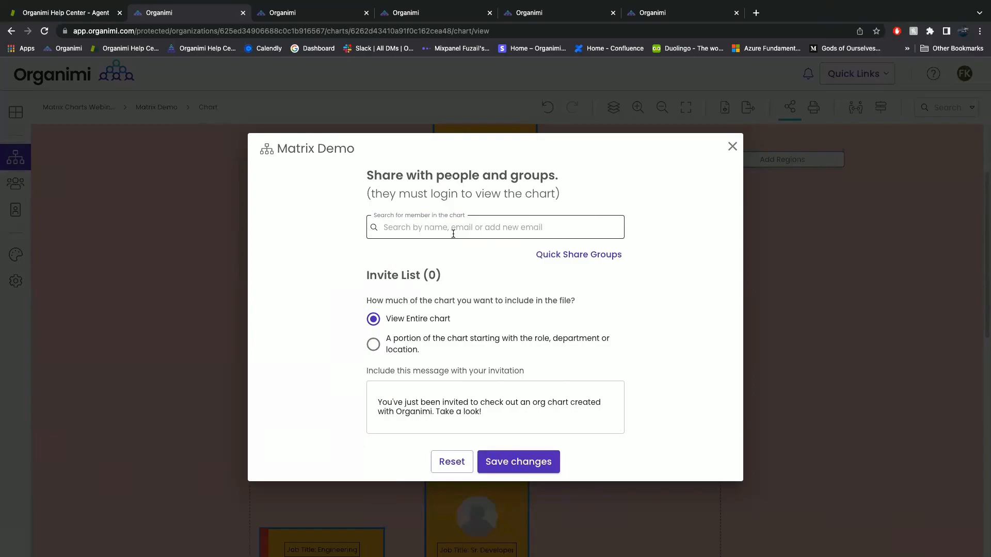
left_click(543, 258)
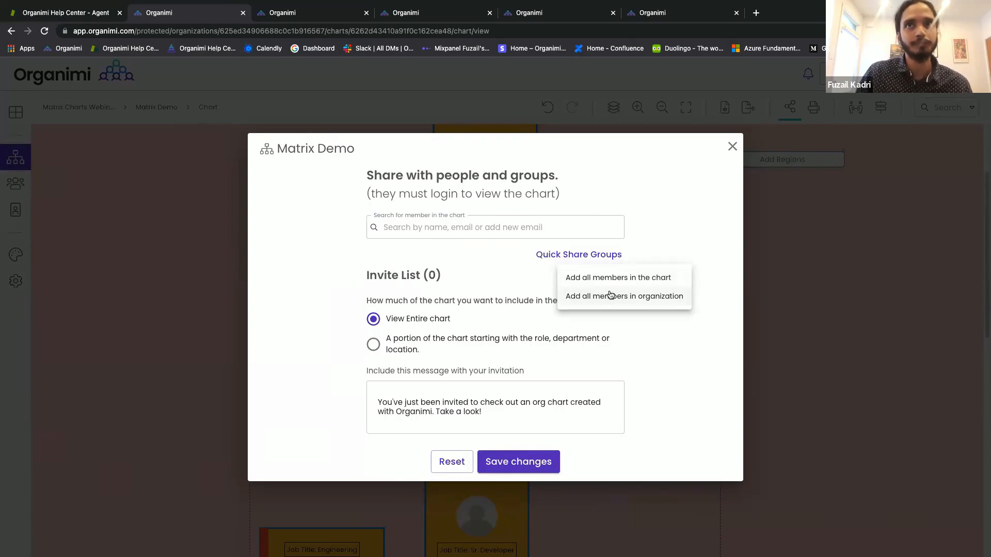
left_click(353, 288)
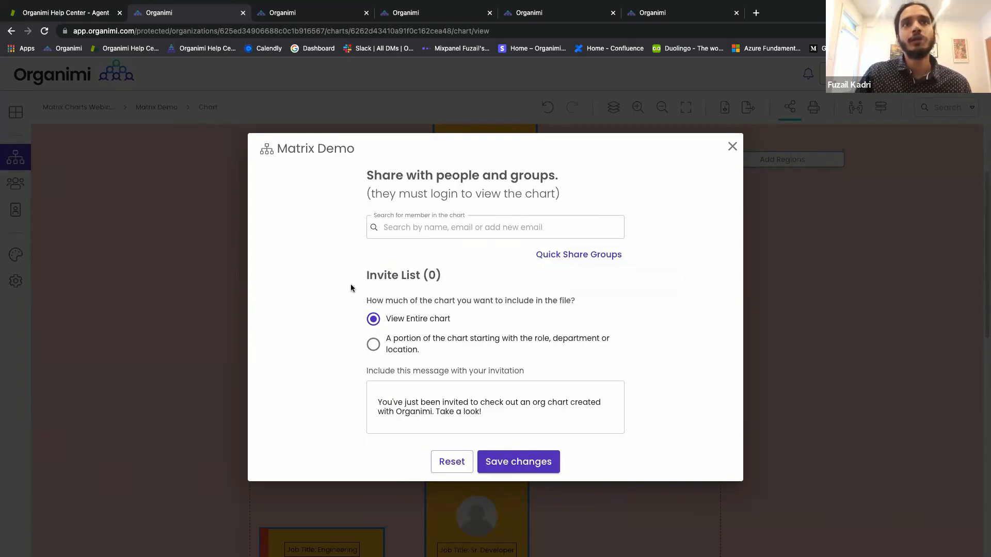
left_click(401, 338)
left_click(423, 356)
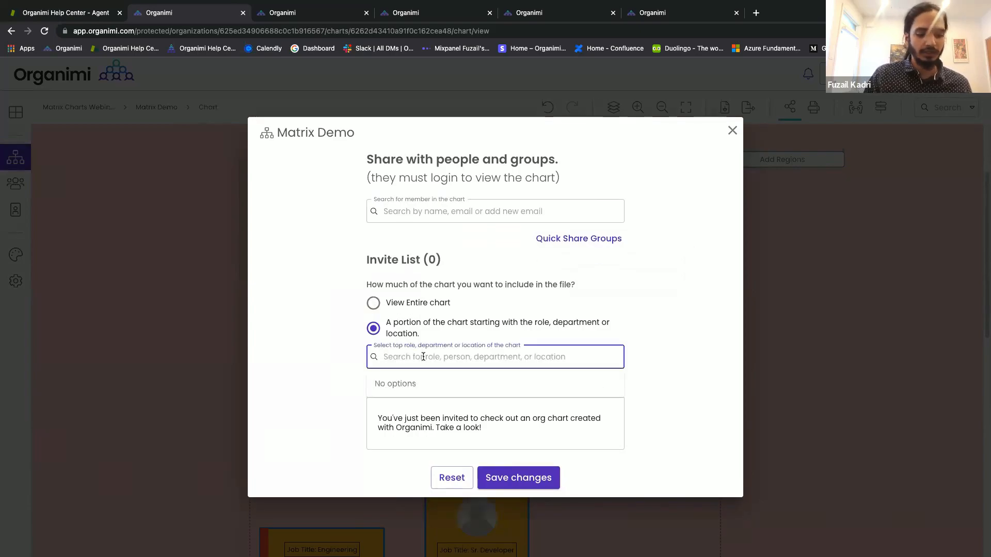
type("Eng")
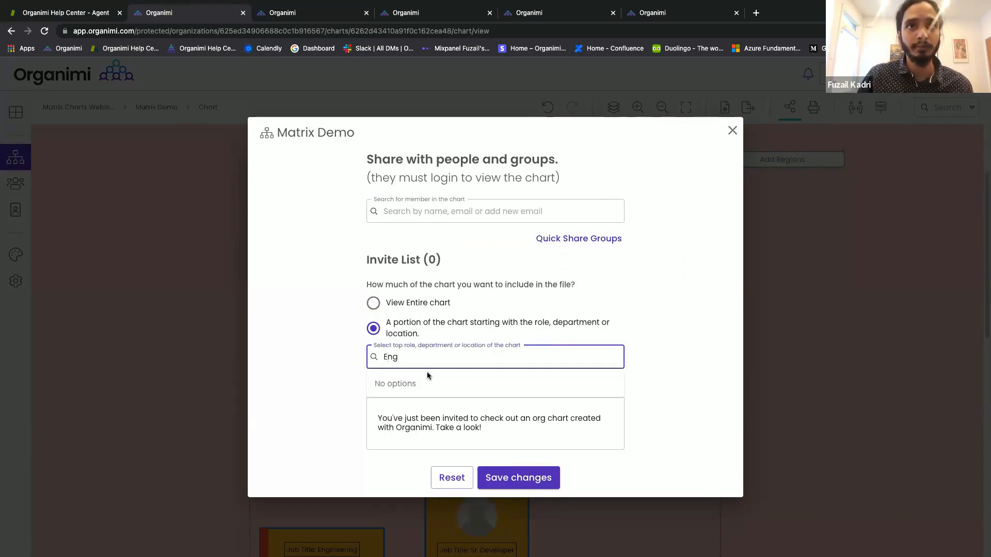
key("BackSpace")
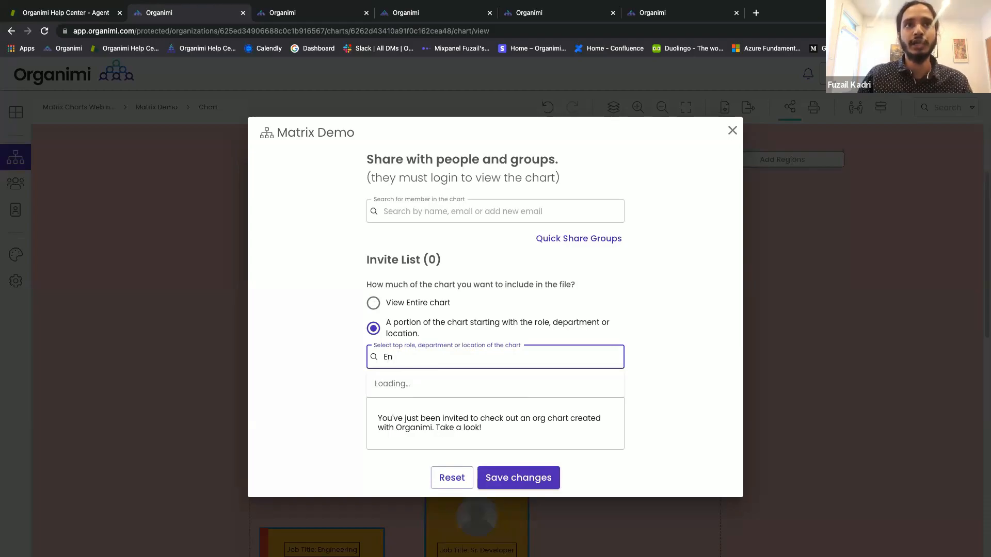
key("BackSpace")
key("BackSpace")
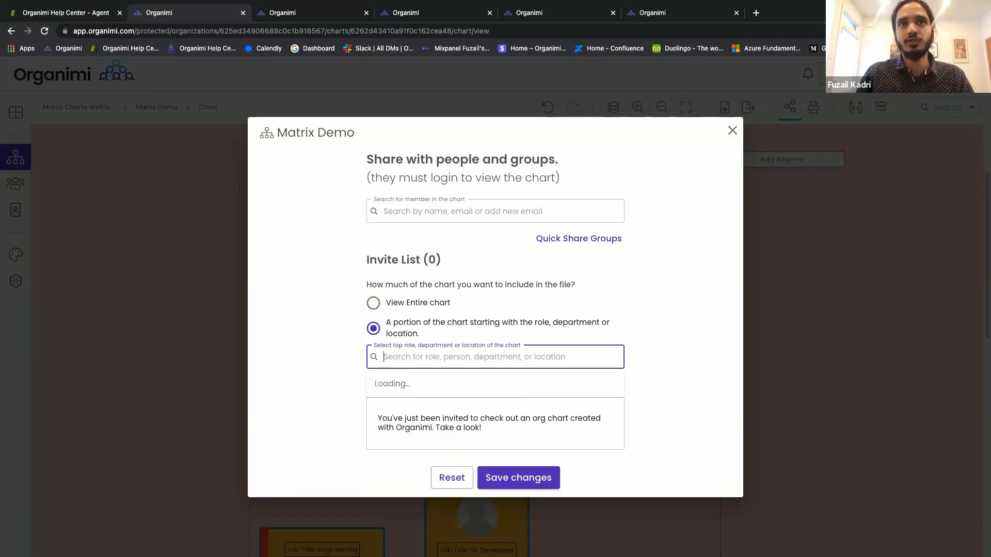
left_click(335, 346)
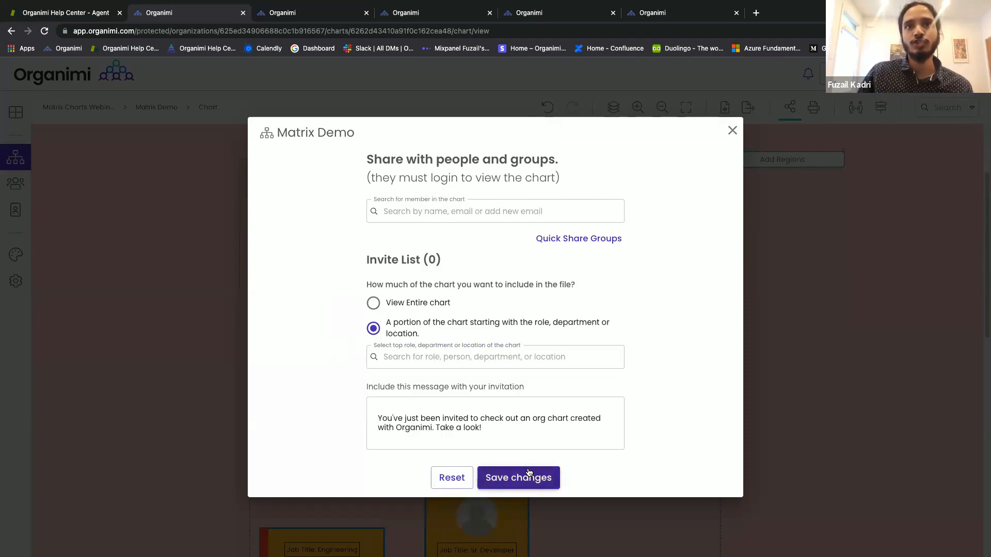
Reopen sharing with people and groups and search for a member by e-mail address.
left_click(732, 130)
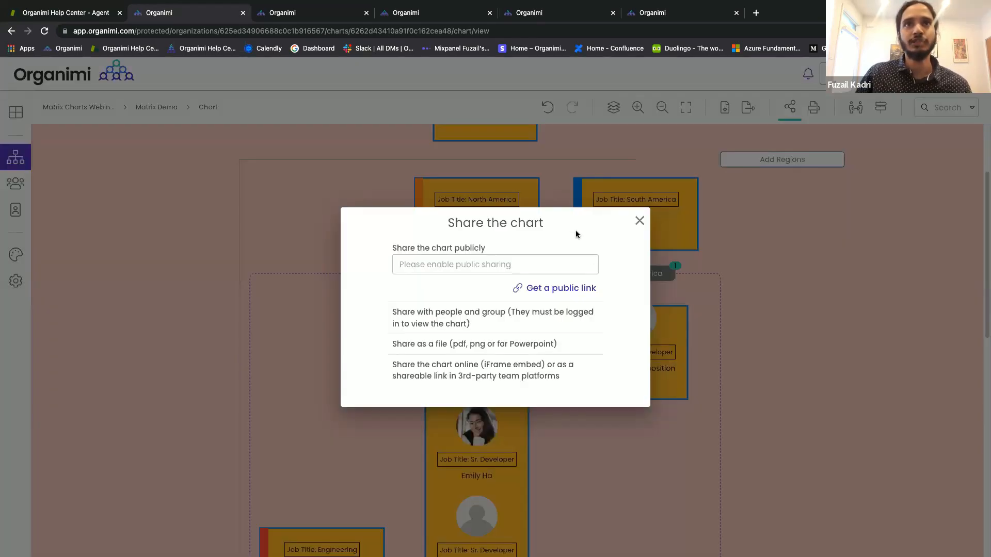
left_click(566, 318)
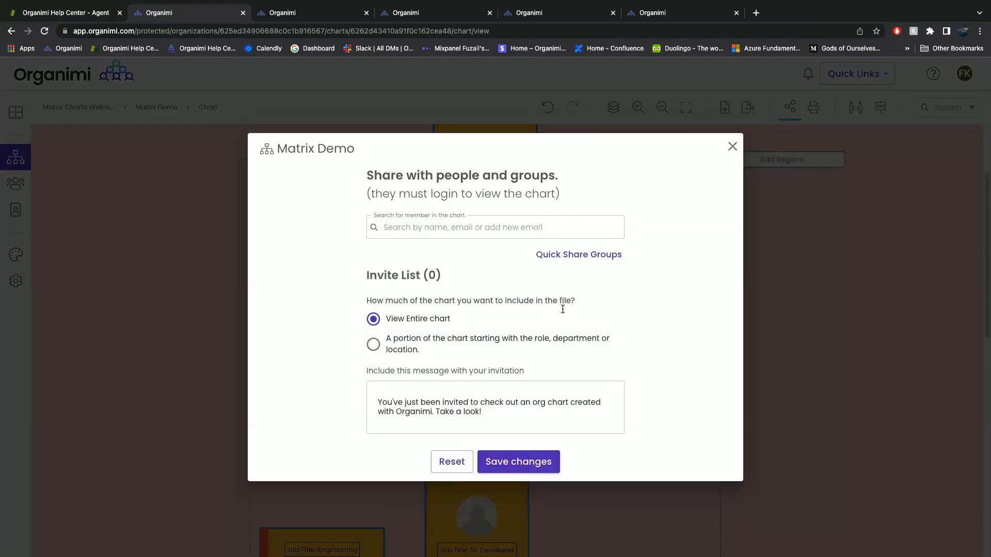
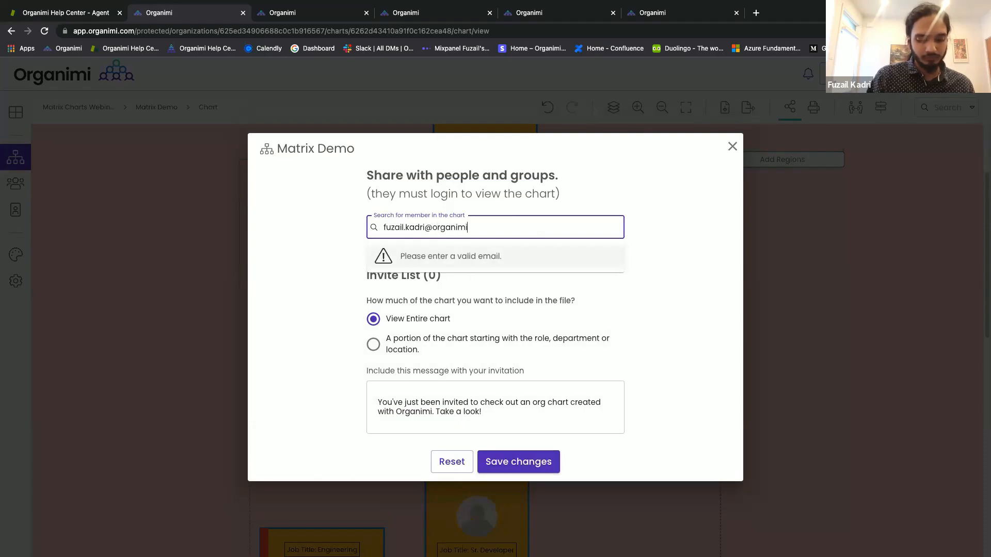
key("Return")
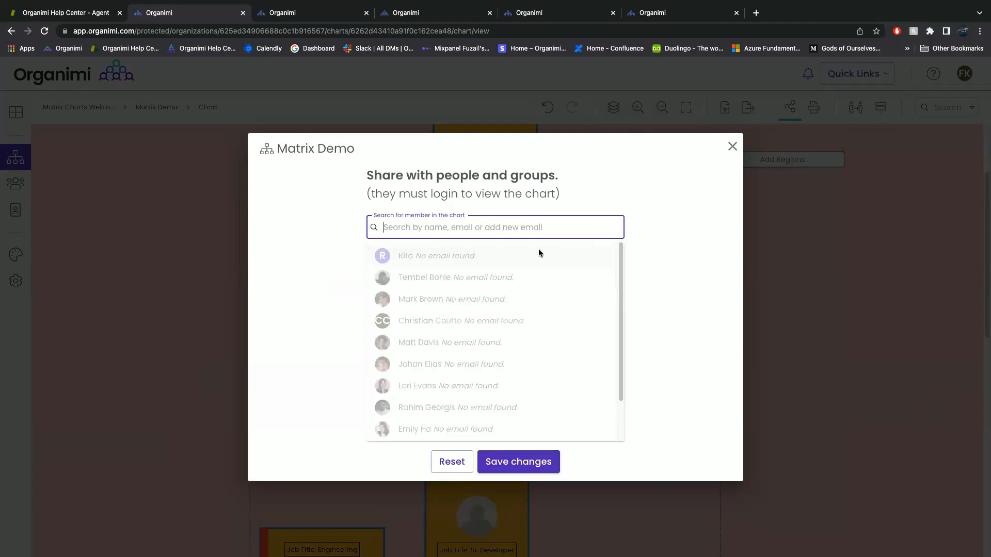
scroll(534, 287, "down", 2)
left_click(633, 274)
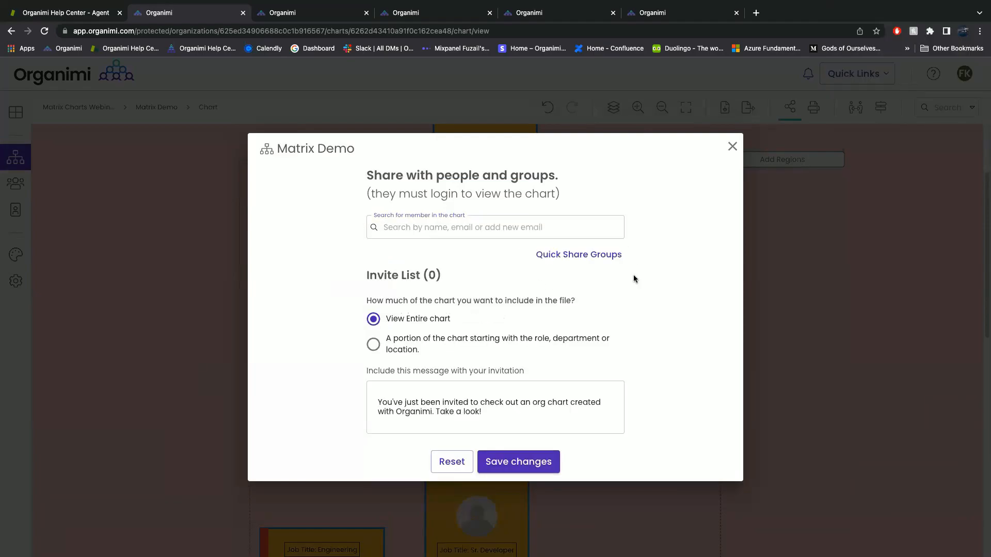
left_click(525, 232)
Load more chart members into the suggestion list twice, then close the list.
left_click(456, 424)
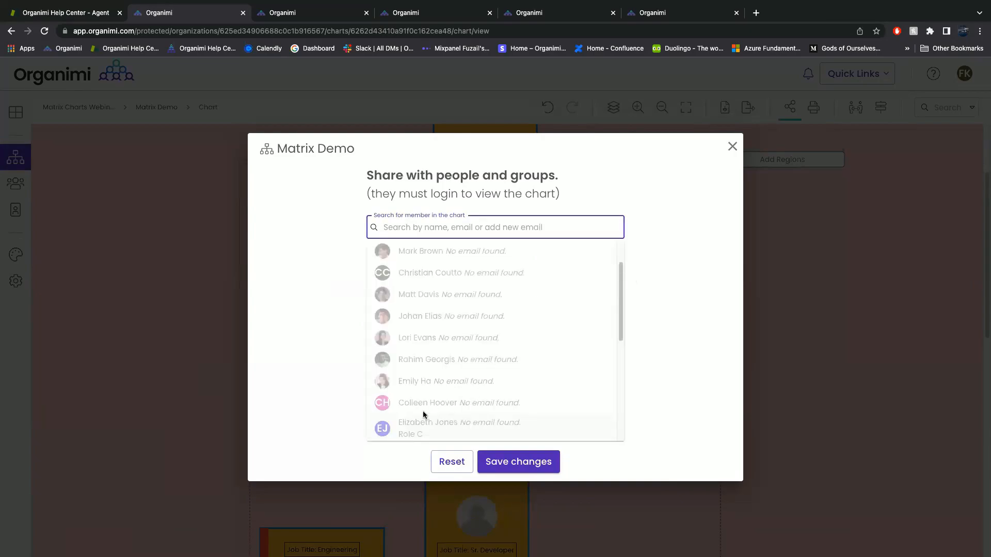
scroll(428, 408, "down", 5)
left_click(428, 424)
scroll(528, 378, "down", 5)
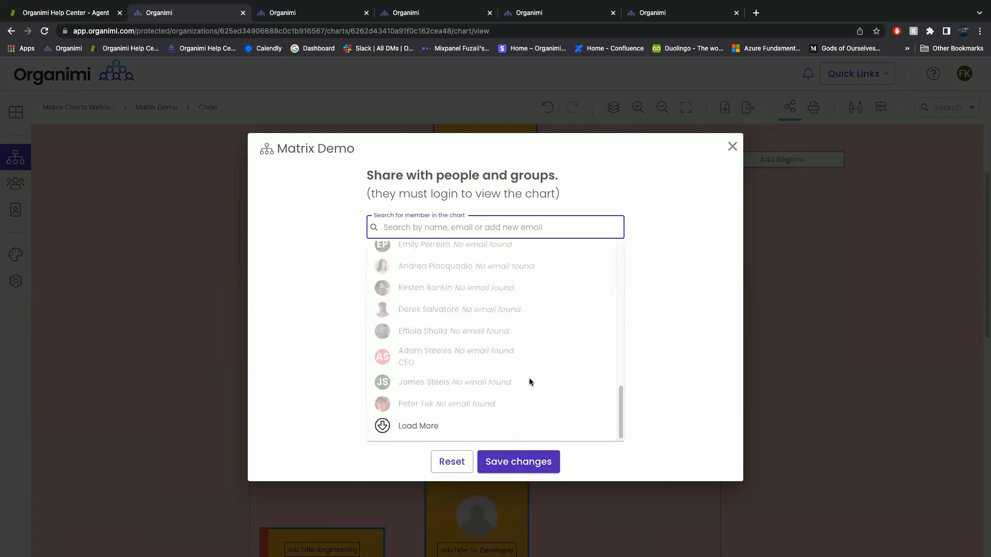
left_click(657, 338)
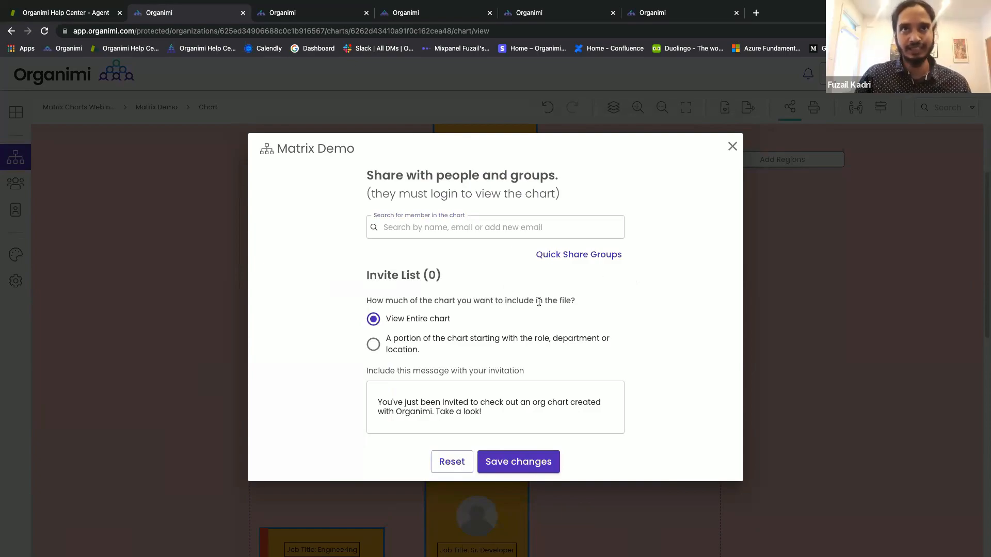
Browse the Quick Share Groups choices, then close the form without inviting anyone.
left_click(549, 255)
left_click(597, 298)
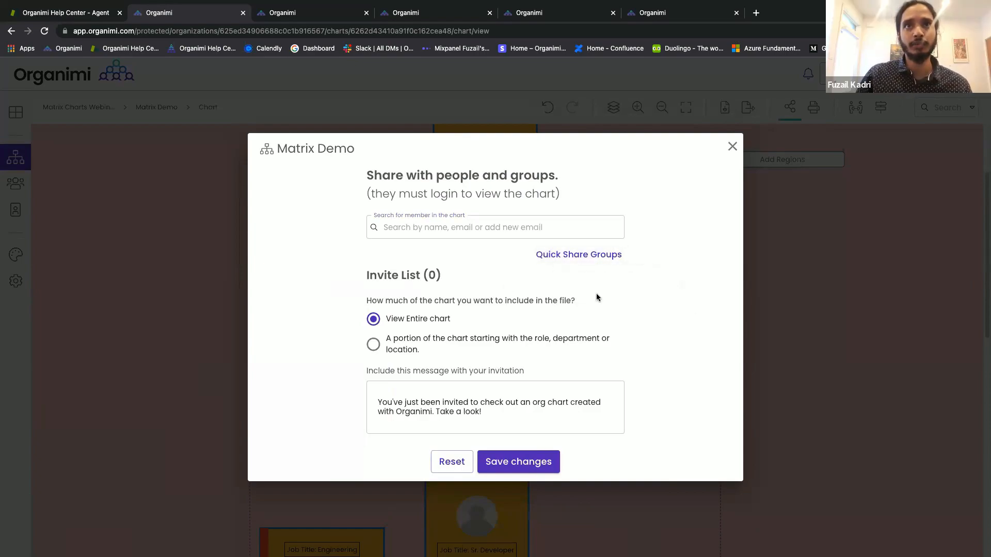
left_click(565, 260)
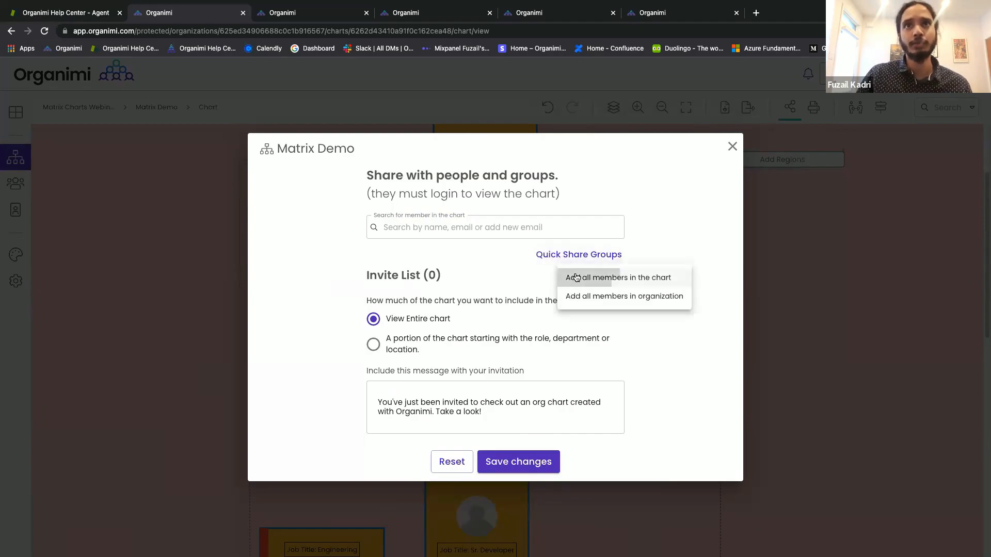
left_click(575, 275)
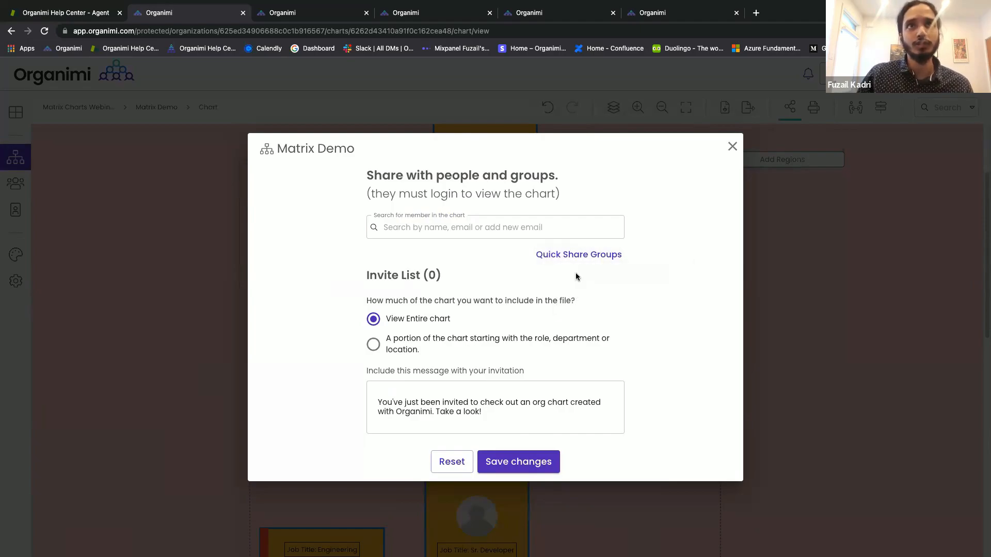
left_click(732, 147)
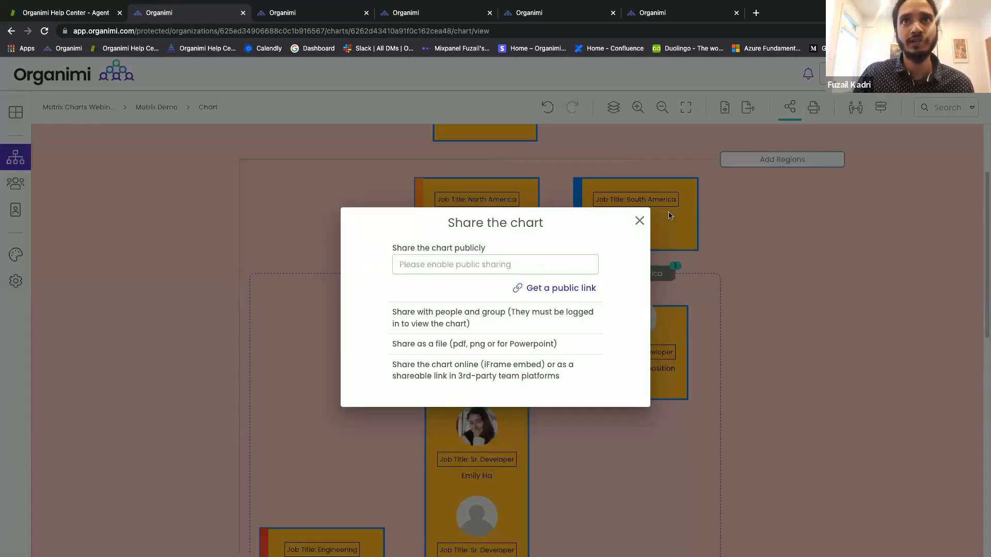
Generate a new iFrame embed code for Matrix Demo, copy it, and close the embed window.
left_click(532, 376)
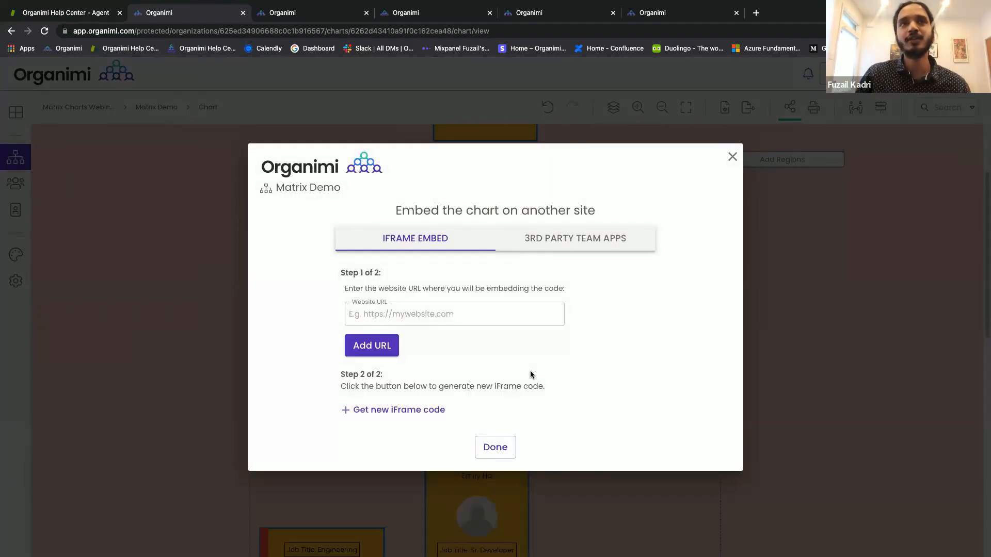
left_click(475, 308)
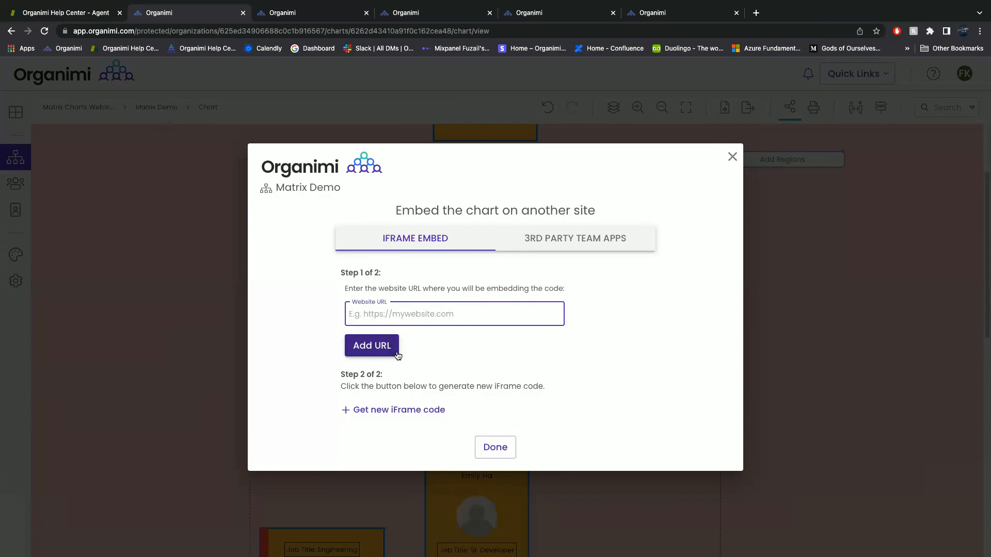
left_click(415, 410)
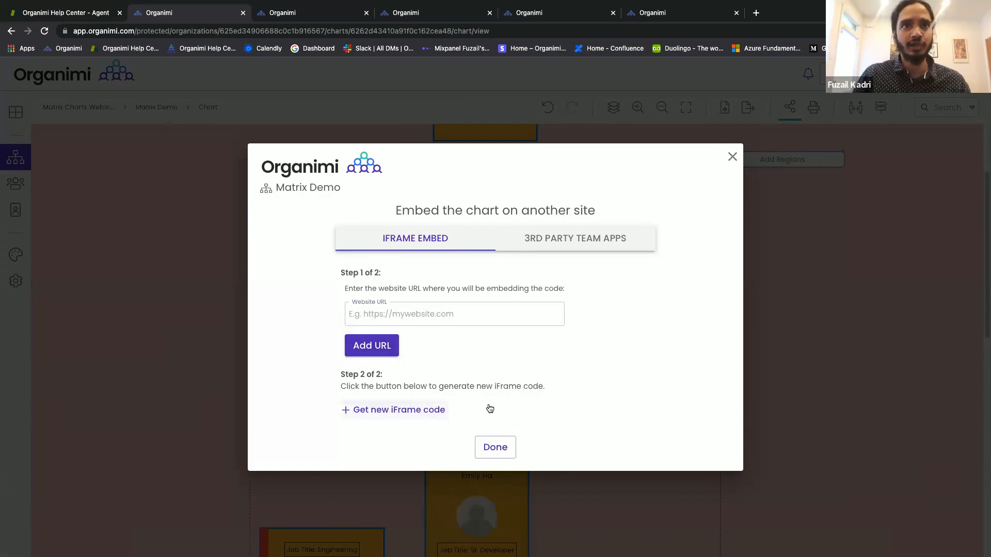
left_click(591, 426)
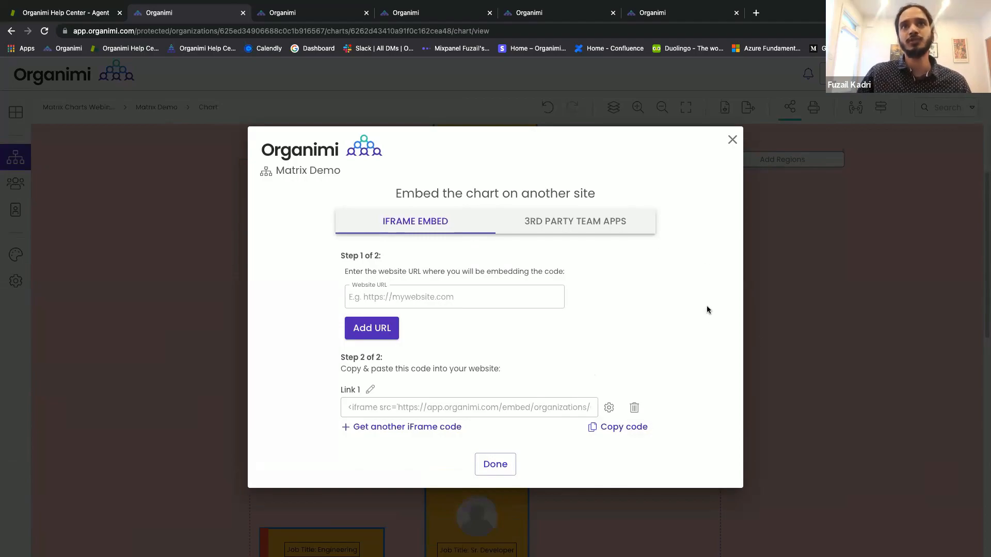
left_click(732, 140)
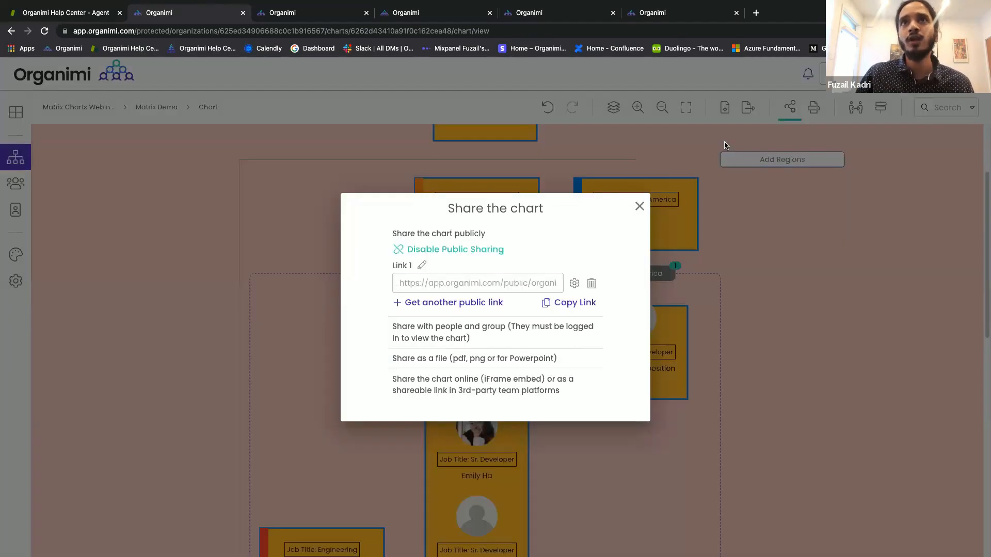
Open Print to File for Matrix Demo, preview Directory and Photoboard, then choose Chart.
left_click(640, 204)
scroll(769, 248, "up", 2)
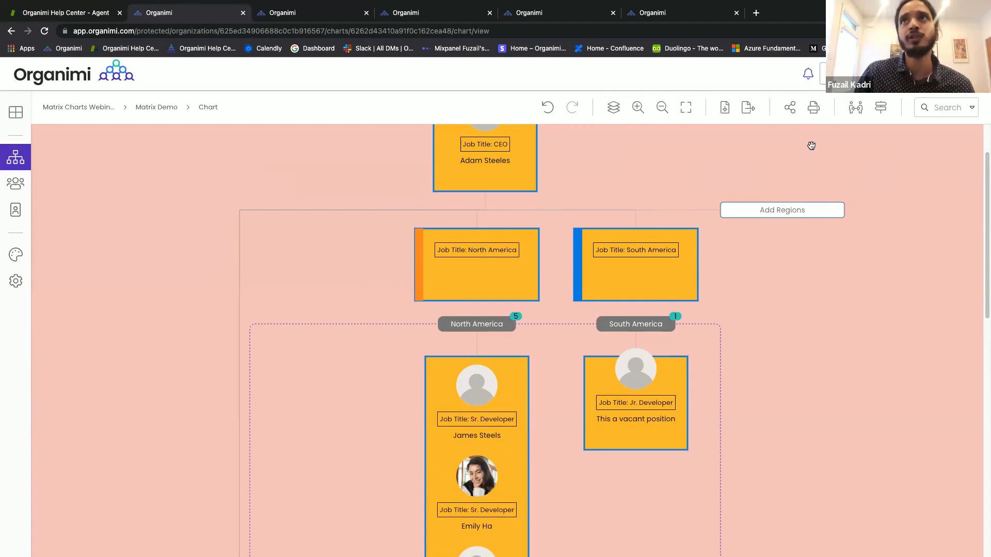
left_click(814, 107)
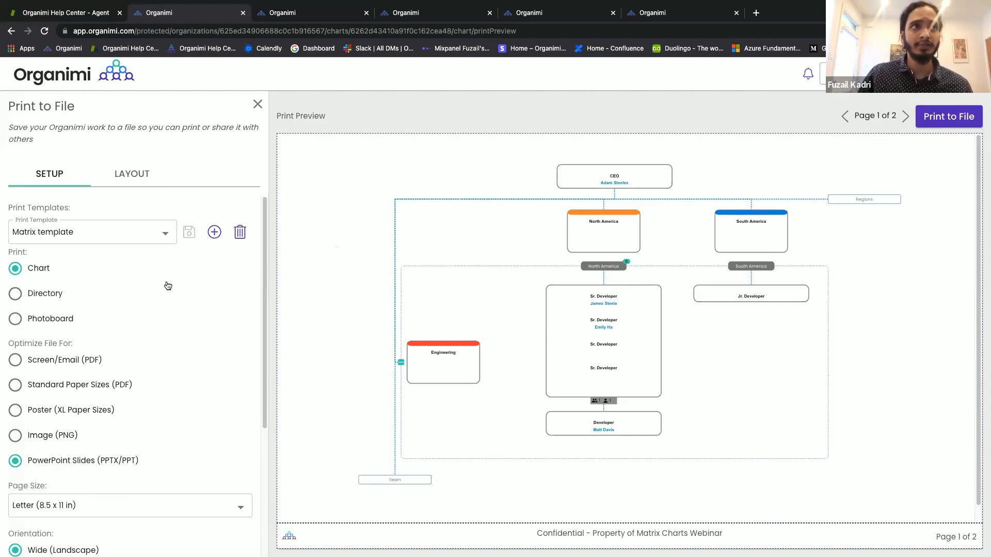
left_click(37, 295)
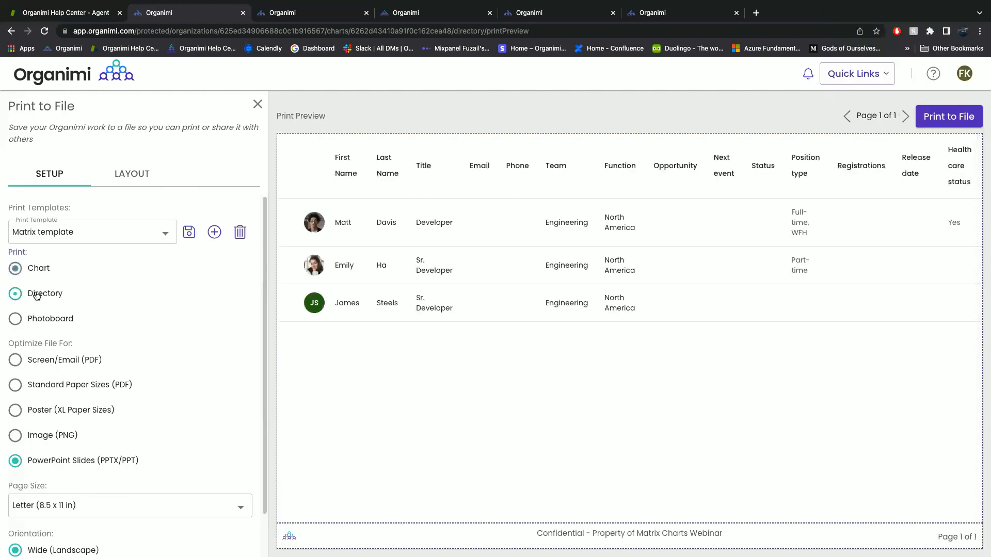
left_click(45, 320)
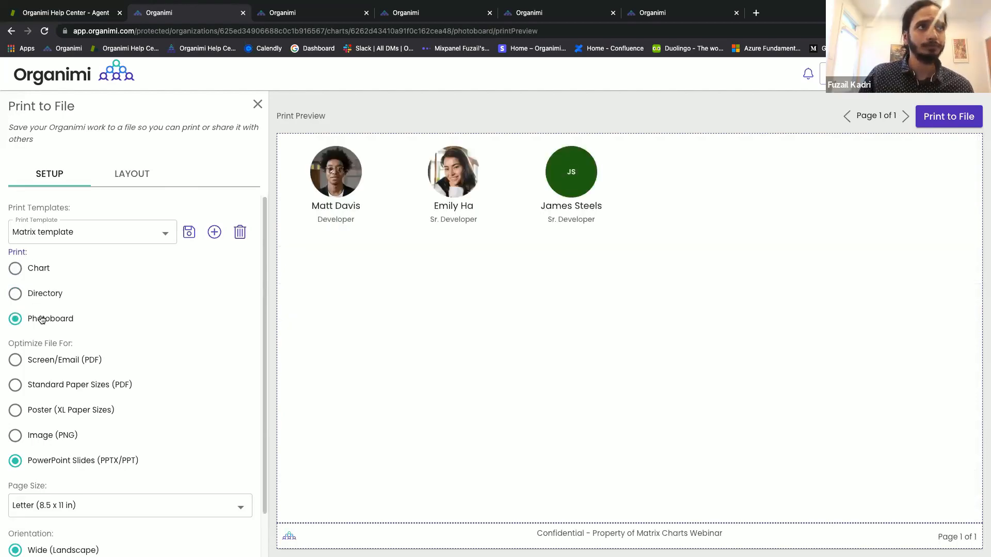
left_click(28, 272)
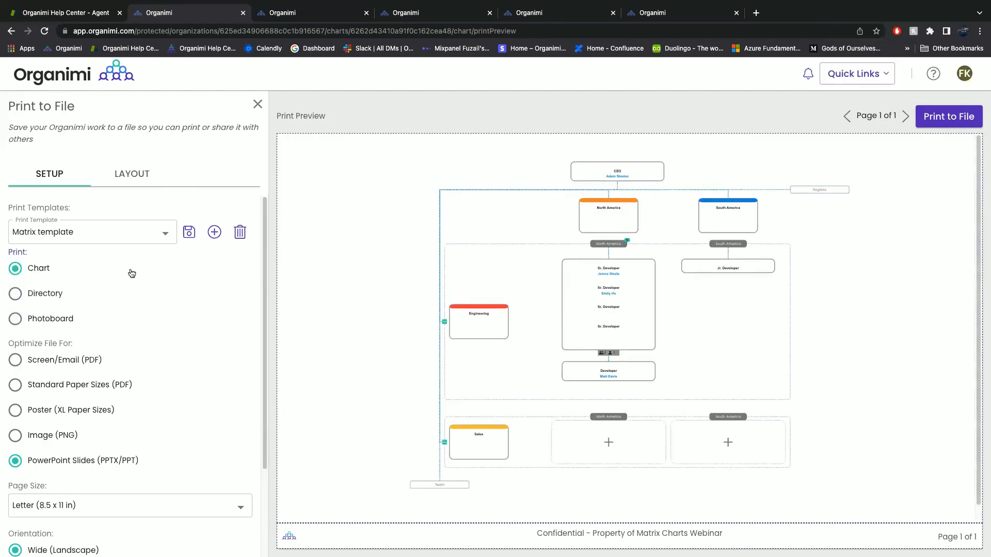
scroll(131, 274, "down", 5)
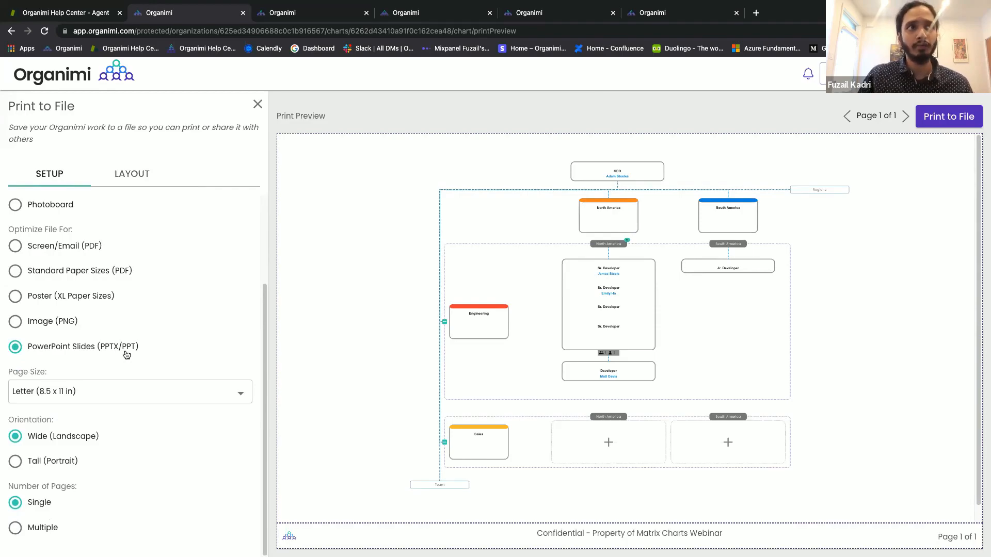
left_click(103, 380)
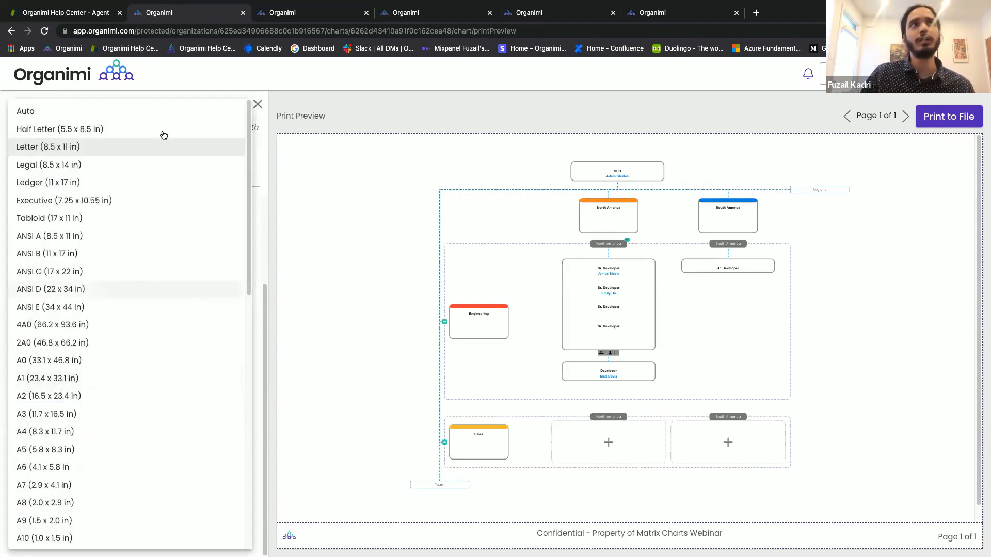
left_click(147, 114)
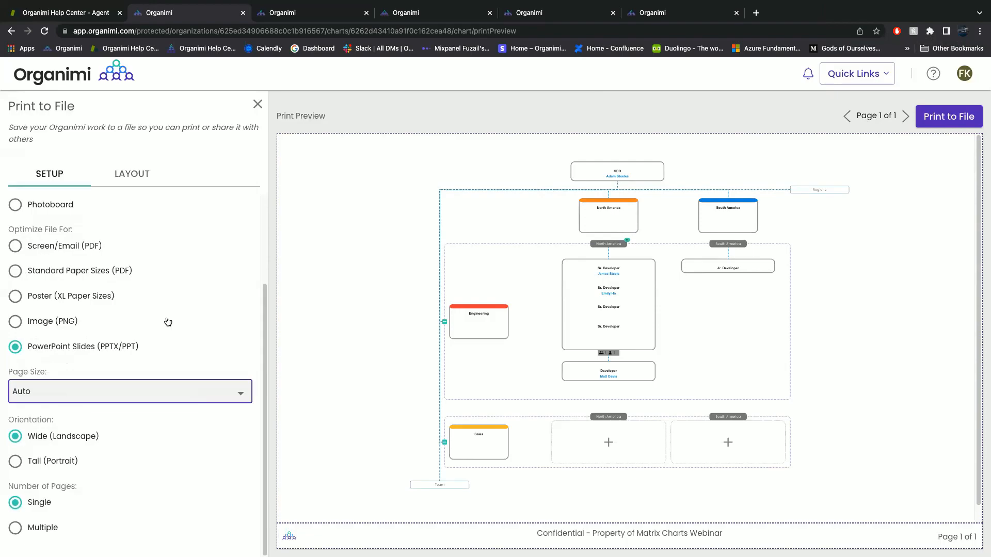
left_click(190, 393)
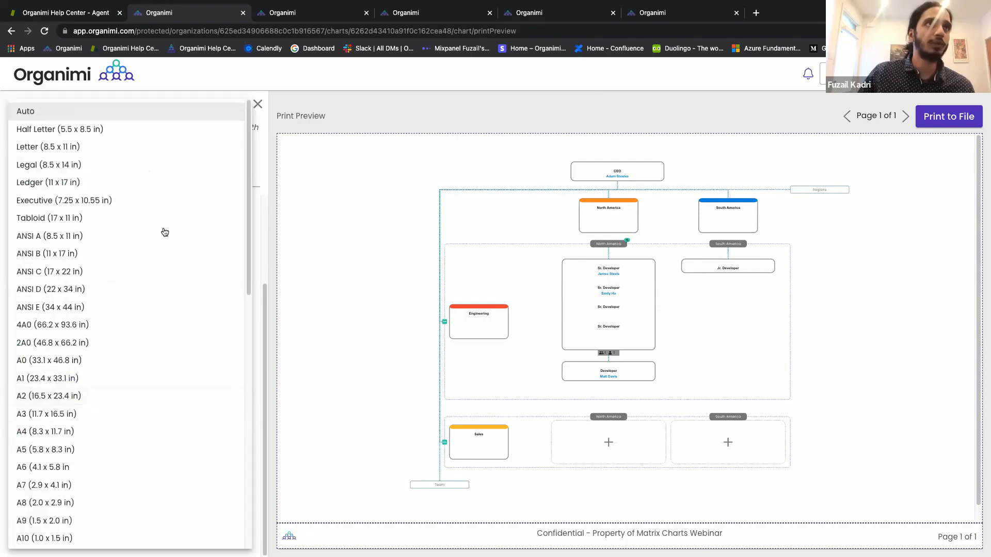
left_click(155, 148)
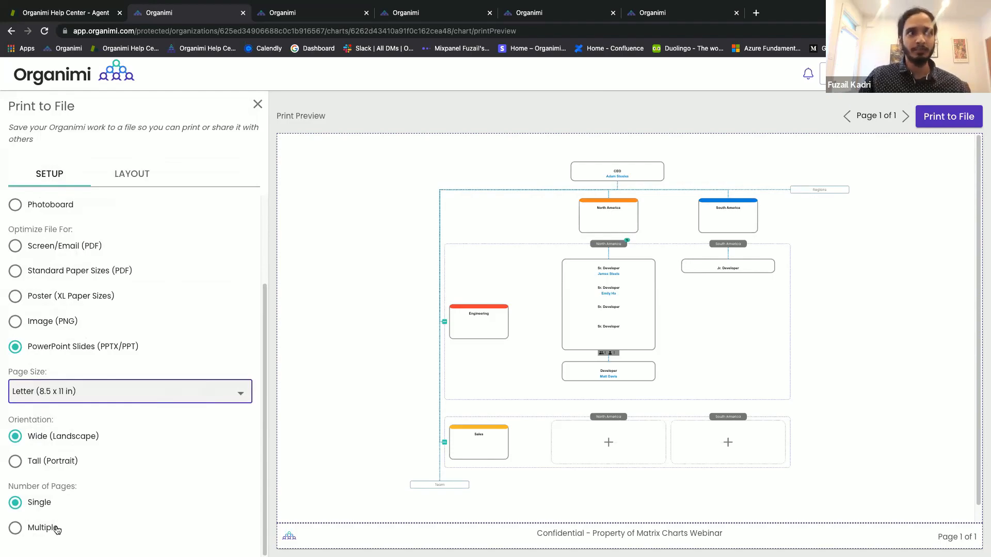
Switch the printout to multiple pages and compare breaking pages by Function versus Team.
left_click(29, 530)
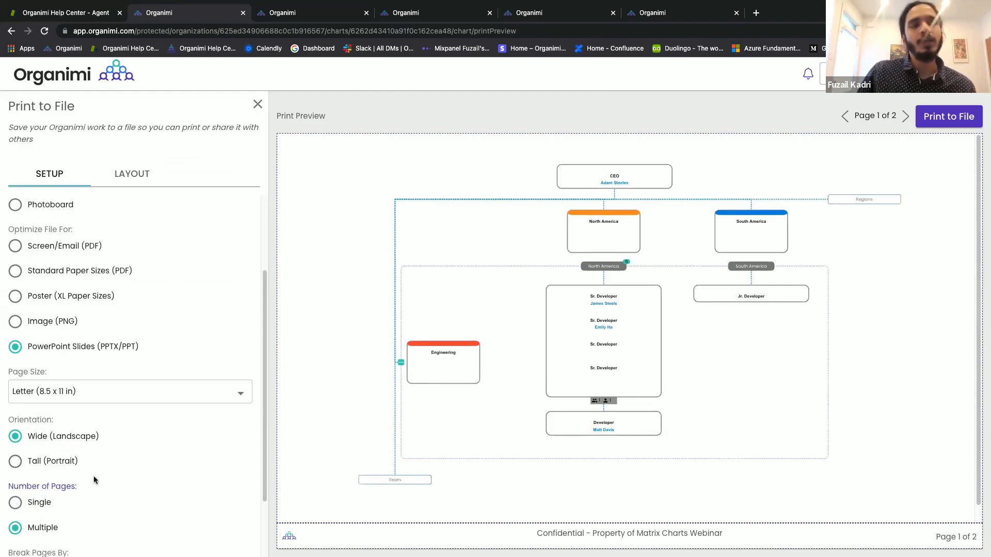
scroll(93, 476, "down", 3)
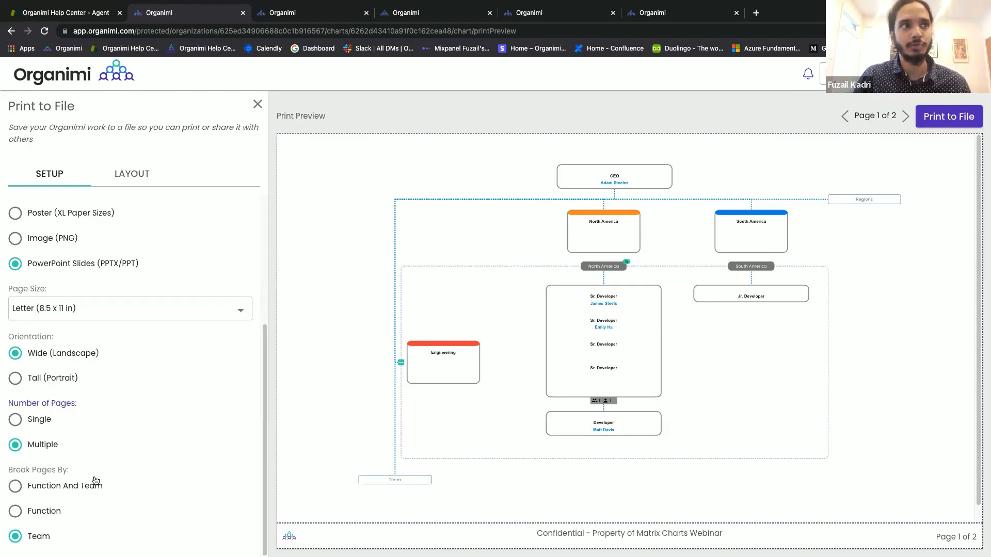
left_click(88, 489)
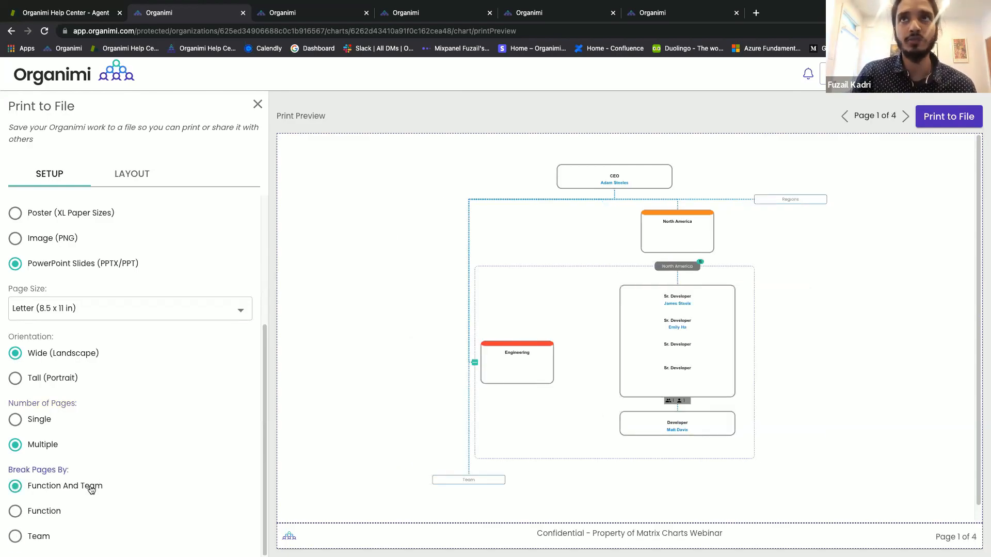
left_click(55, 513)
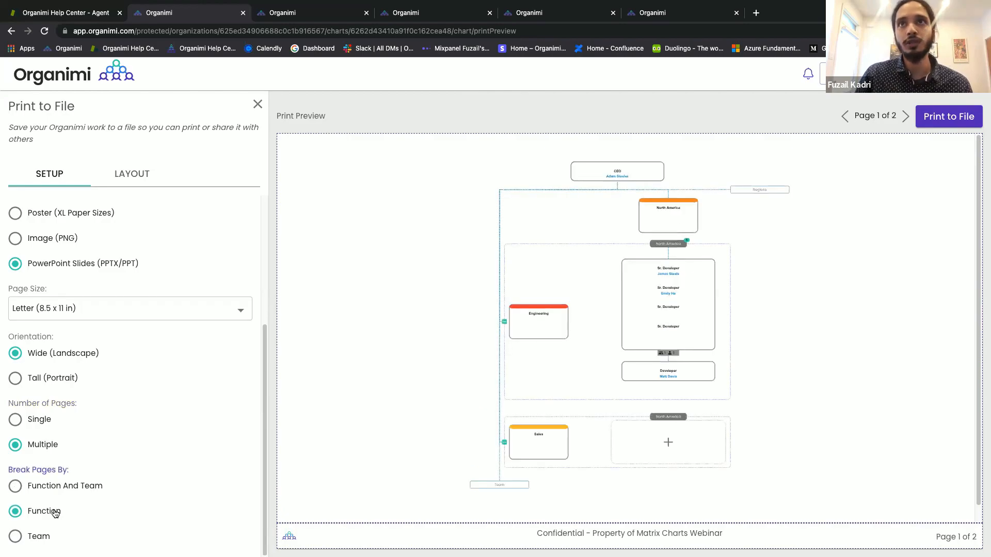
left_click(38, 537)
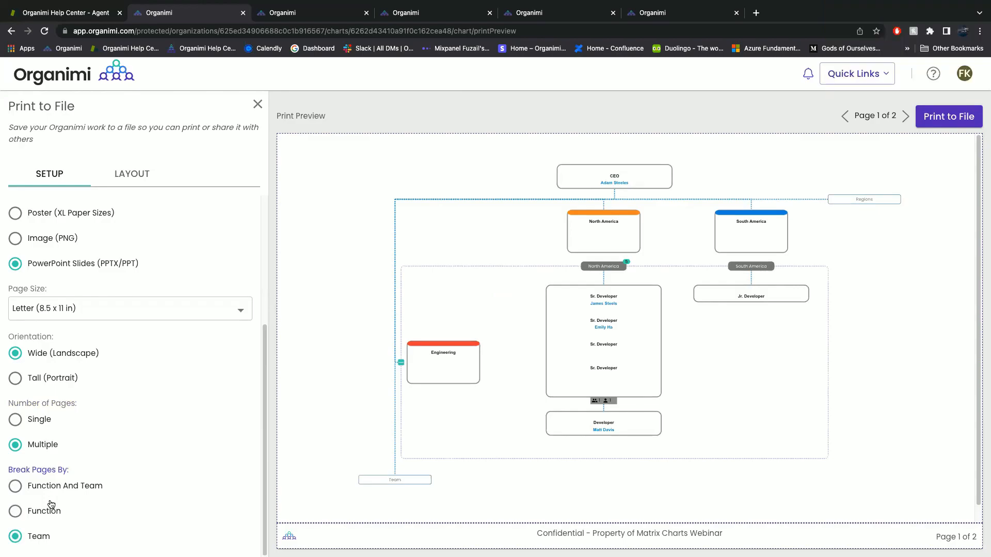
left_click(44, 511)
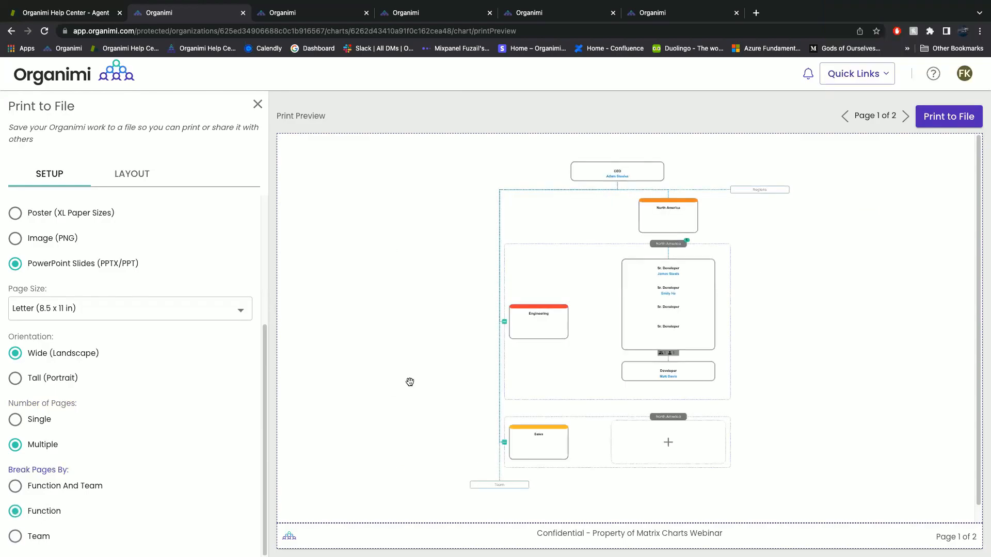
left_click(905, 116)
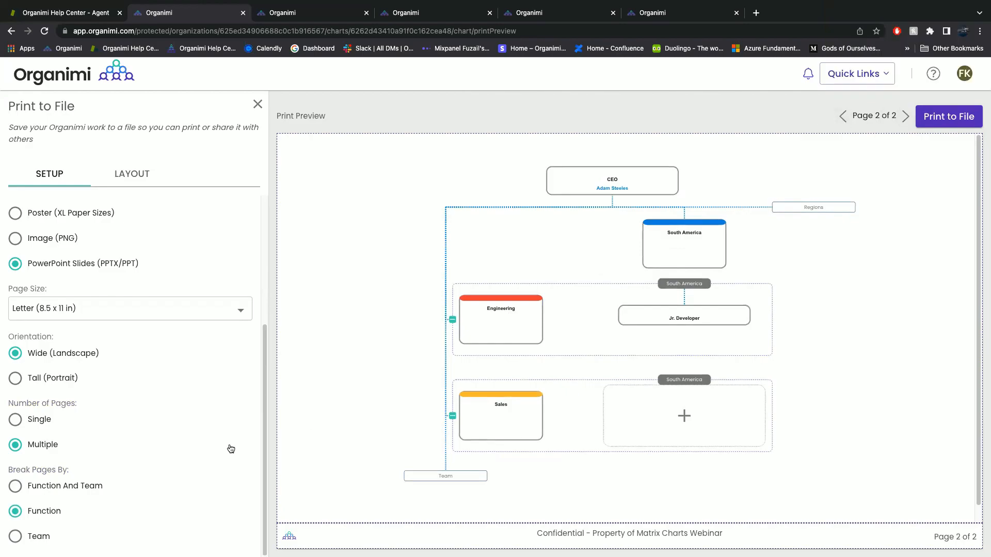
left_click(43, 542)
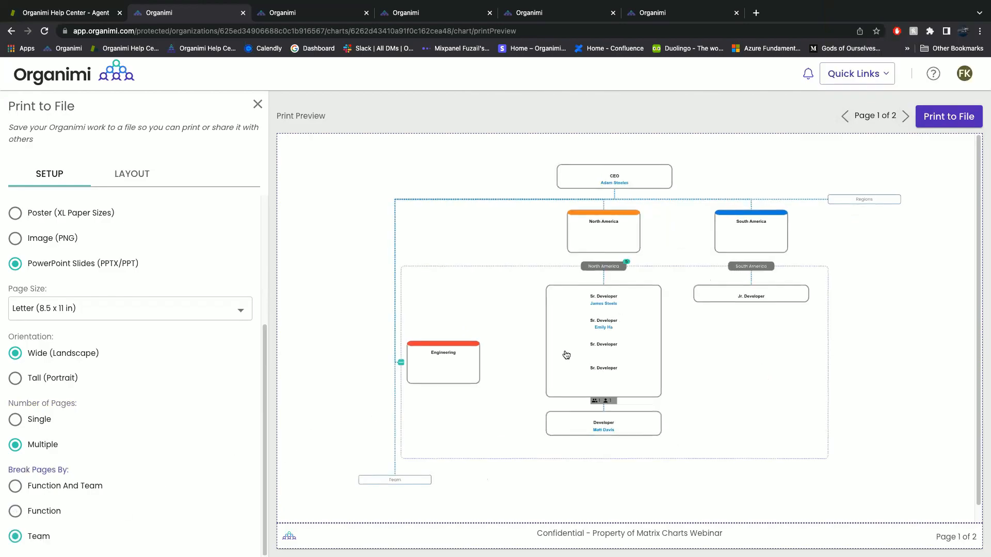
left_click(904, 119)
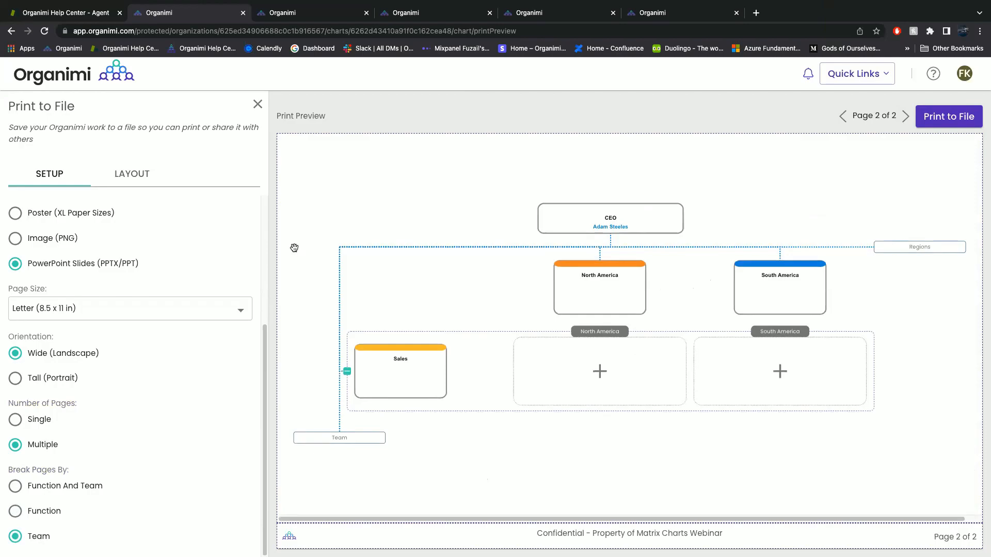
Break pages by Function And Team and page through the four-page preview.
left_click(56, 493)
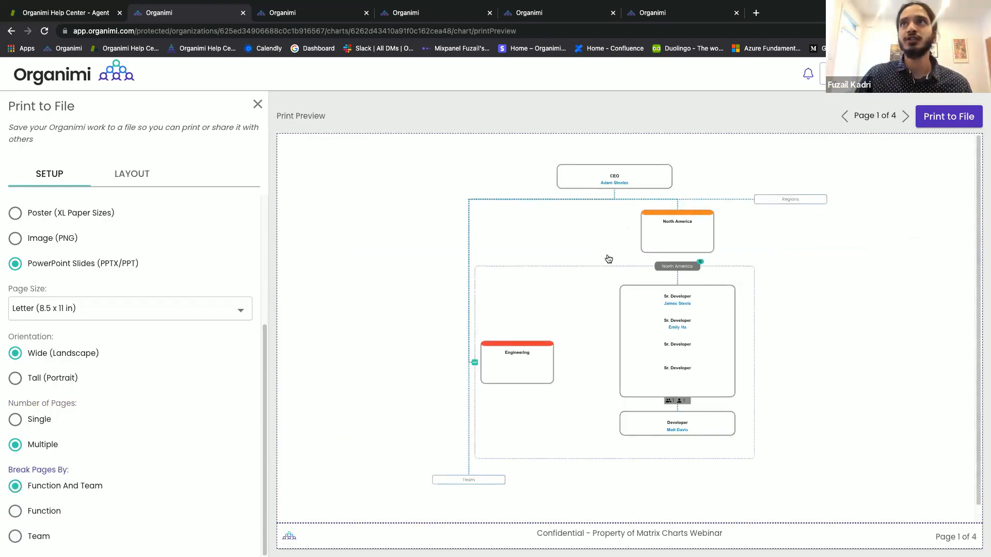
left_click(904, 116)
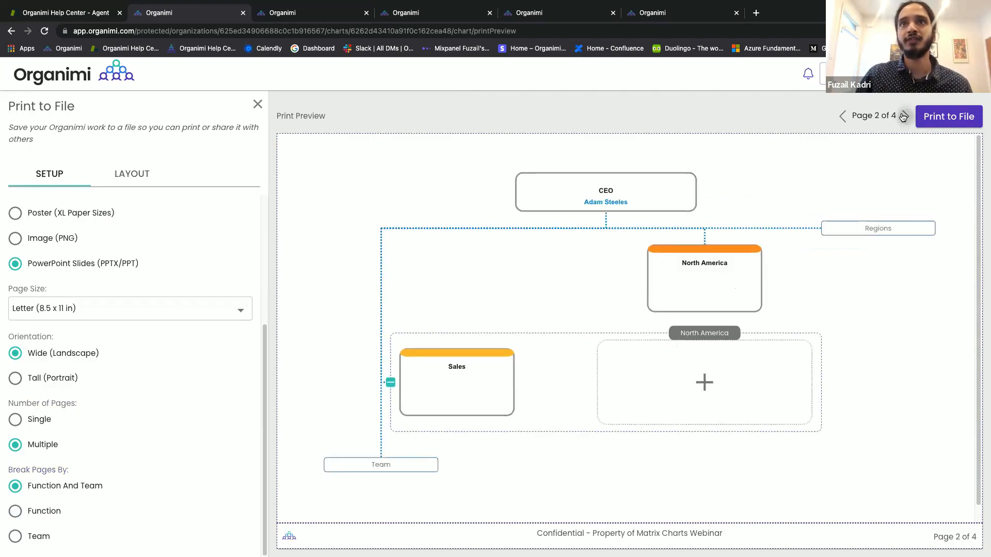
left_click(903, 117)
left_click(903, 116)
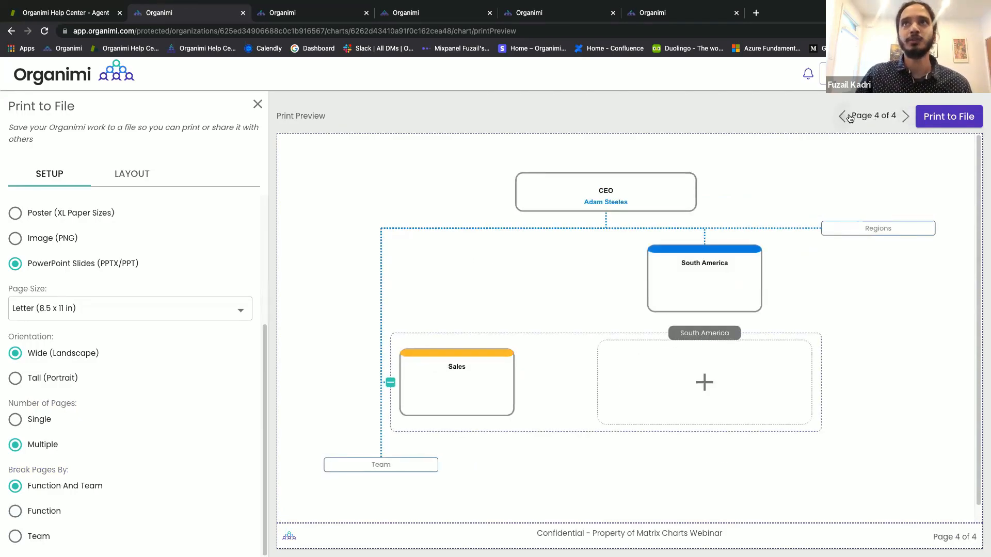
left_click(842, 117)
left_click(842, 117)
left_click(843, 116)
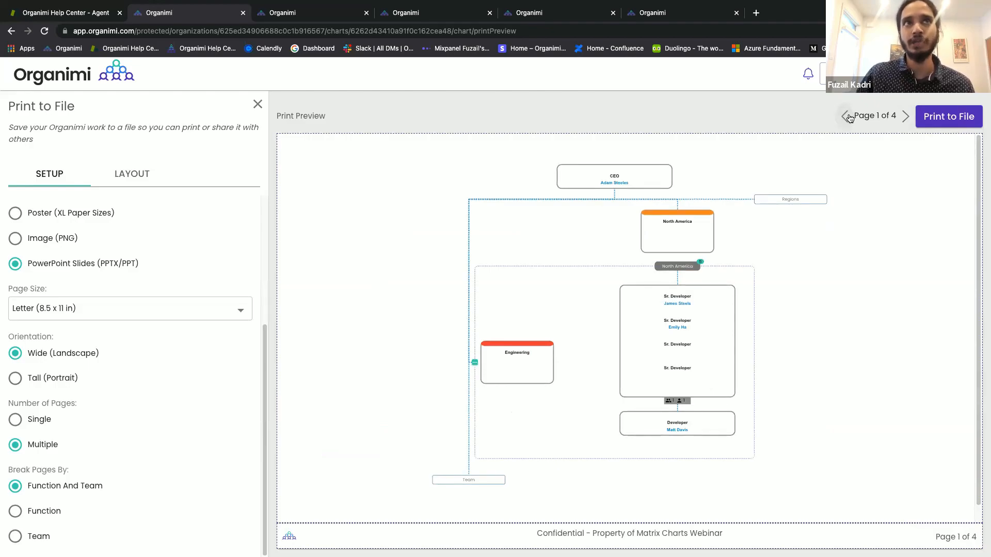
scroll(170, 238, "up", 4)
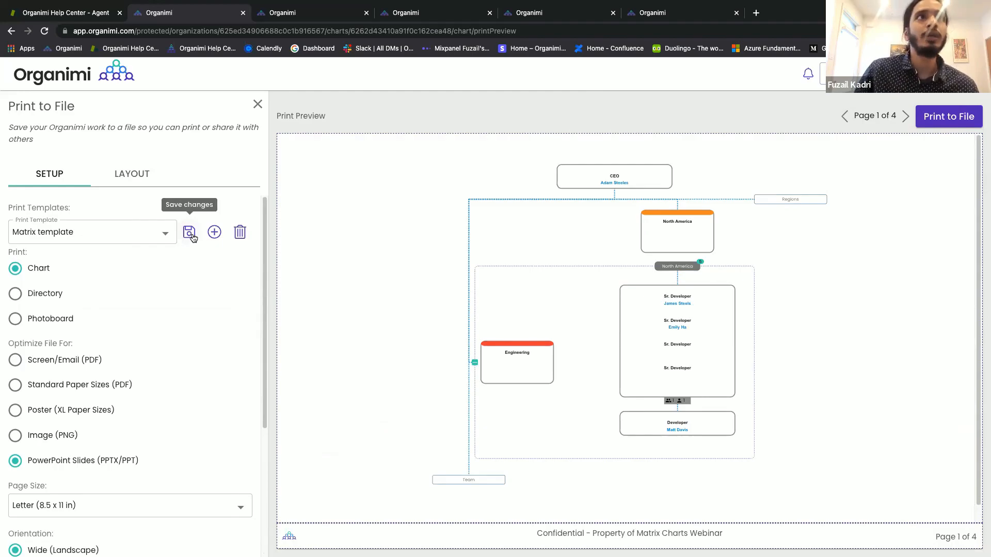
Apply the Modern Copy theme to the chart in the print layout.
left_click(141, 184)
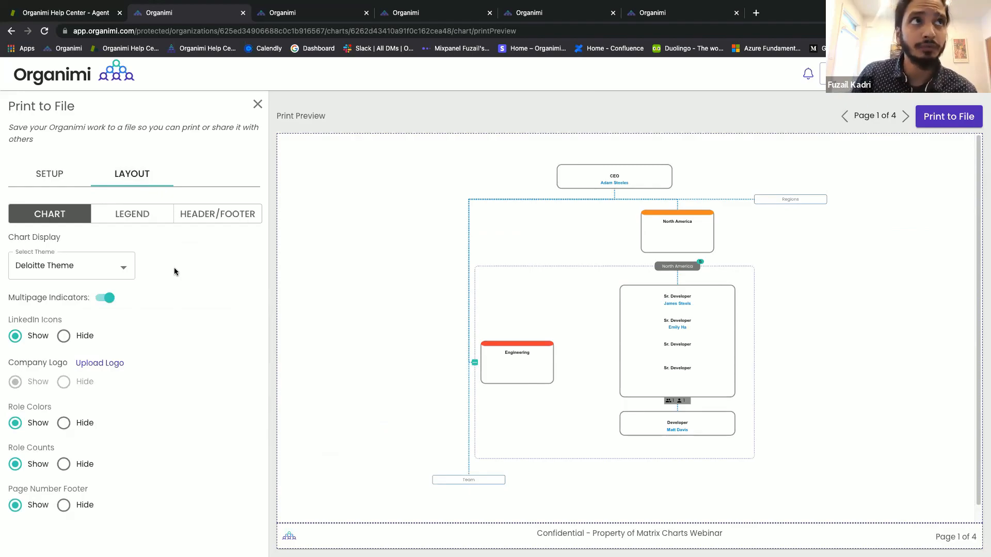
left_click(124, 266)
scroll(124, 248, "down", 5)
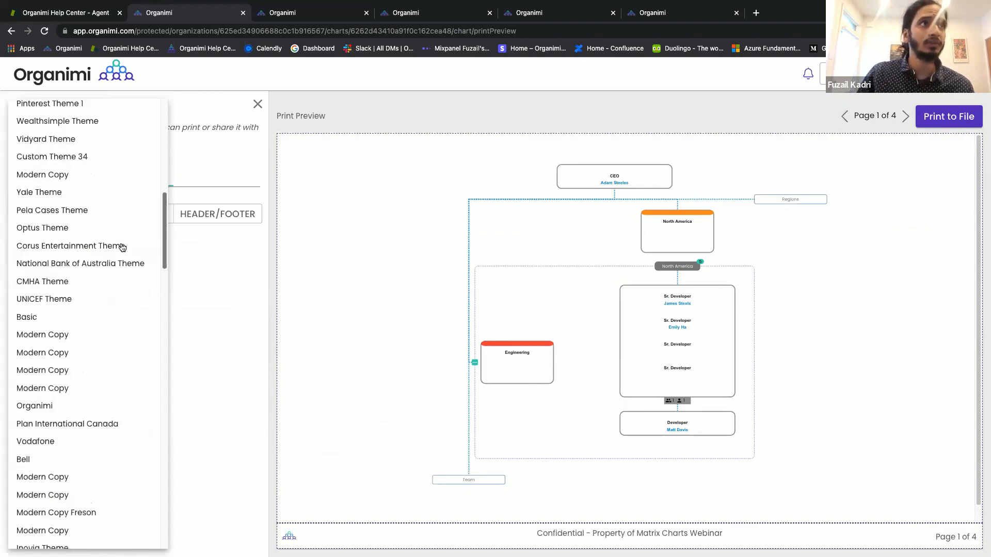
scroll(122, 247, "down", 3)
left_click(102, 319)
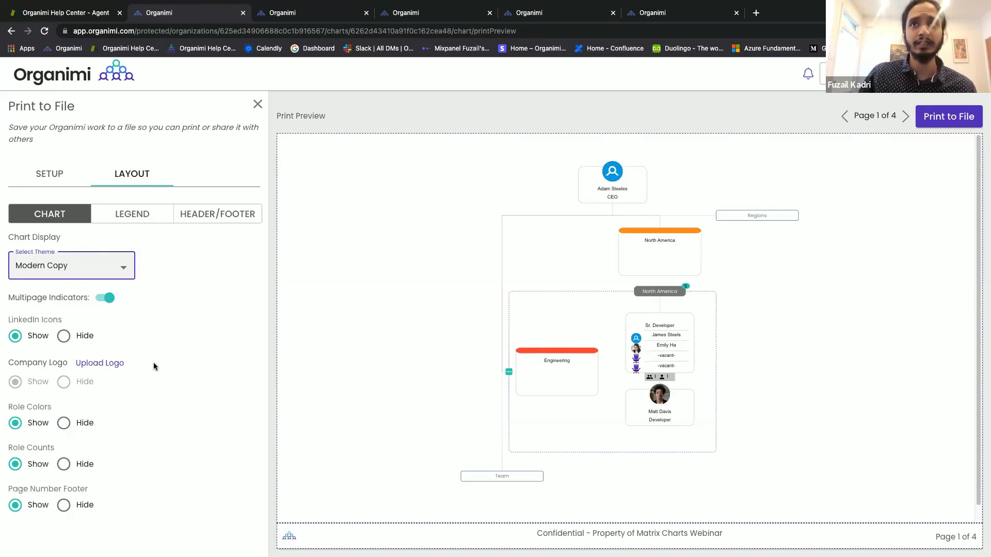
Hide LinkedIn icons and role counts on the printed chart cards.
left_click(66, 337)
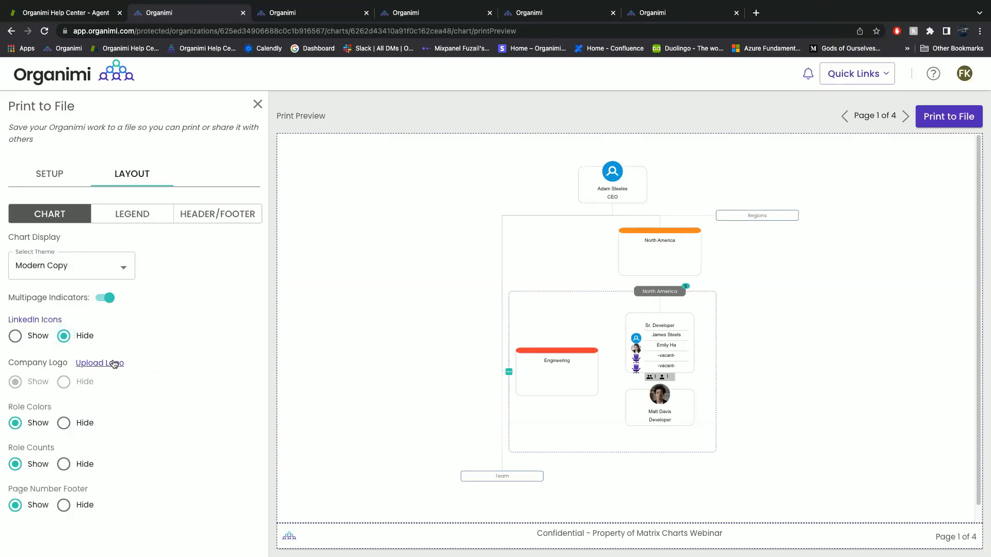
mouse_move(88, 390)
left_click(63, 464)
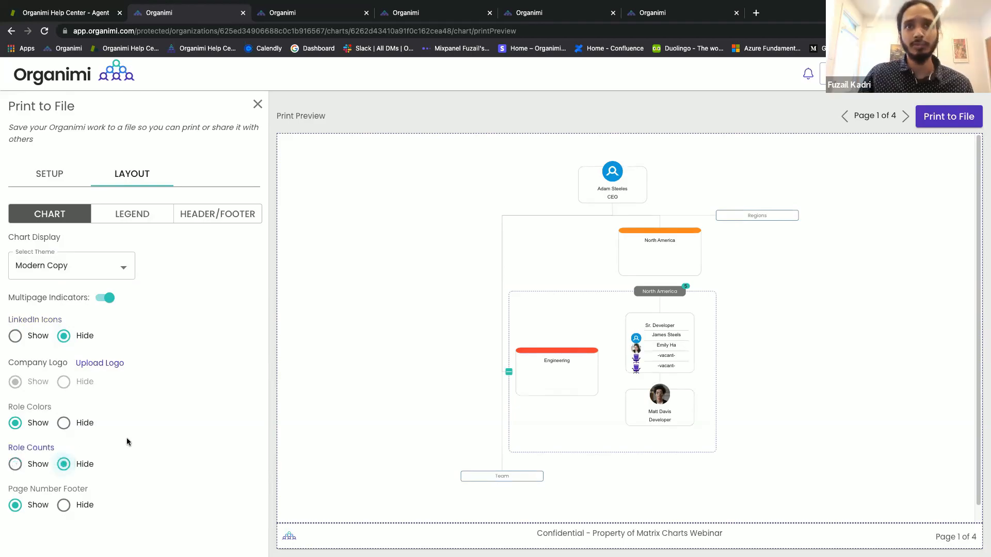
left_click(147, 213)
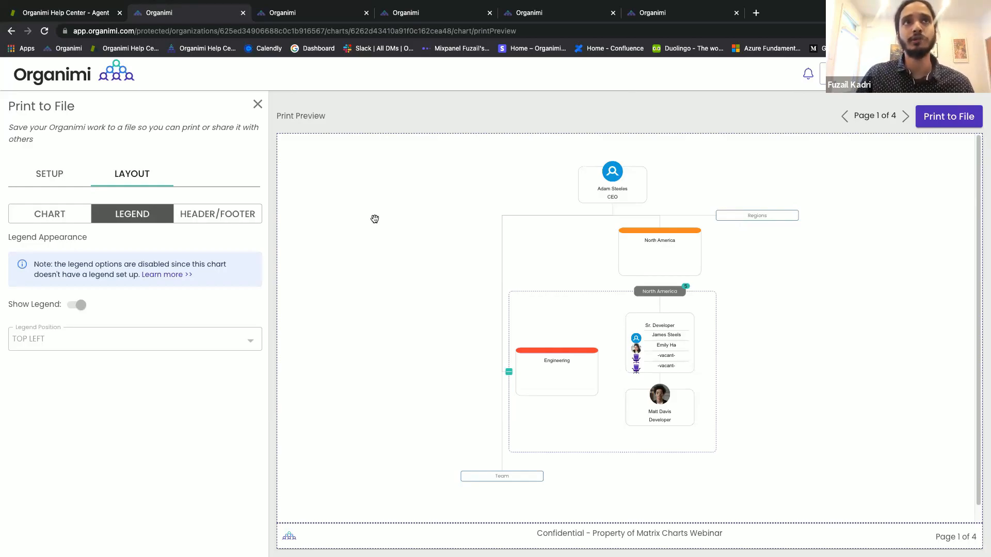
Show the header/footer settings and check the 'Confidential - Property of Matrix Charts Webinar' footer on pages 1 and 2.
left_click(231, 216)
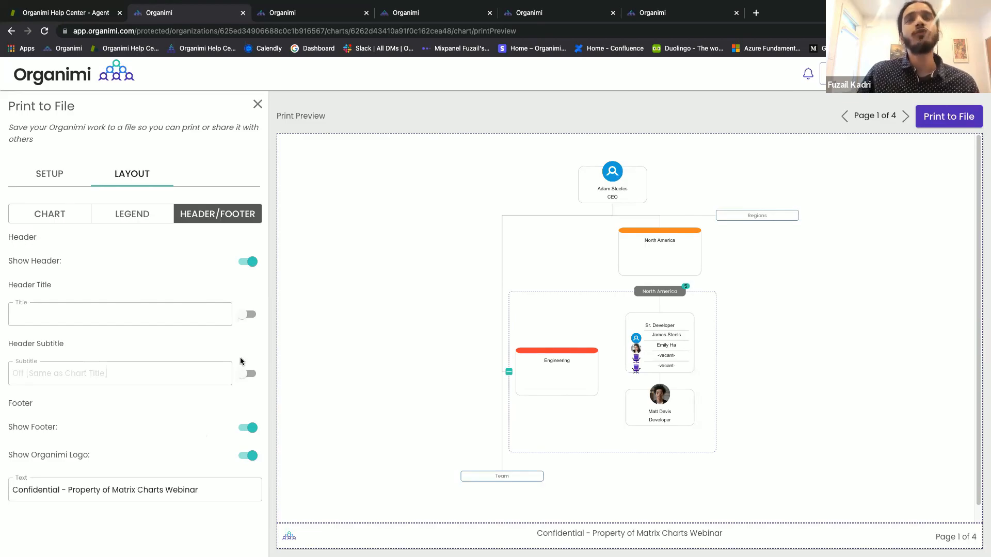
left_click(906, 116)
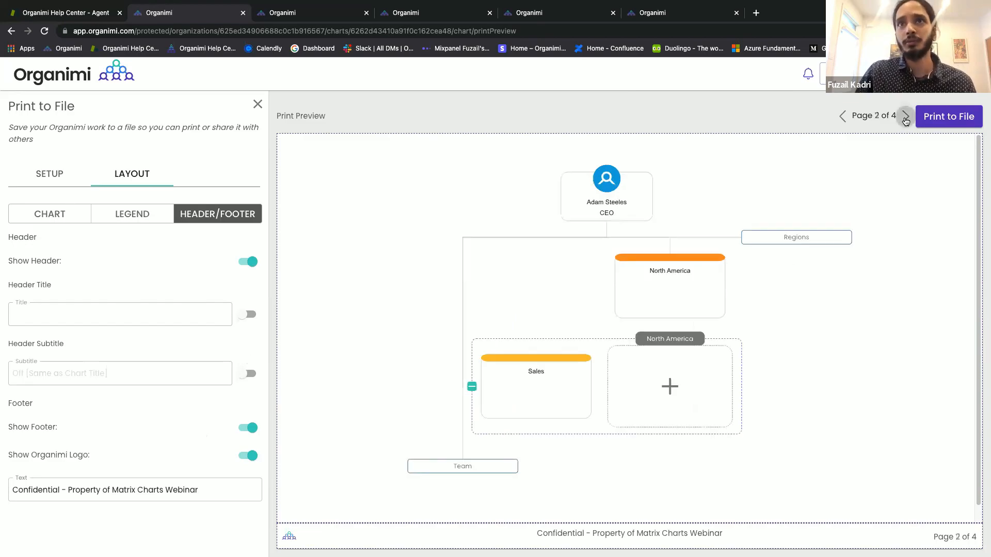
left_click(839, 118)
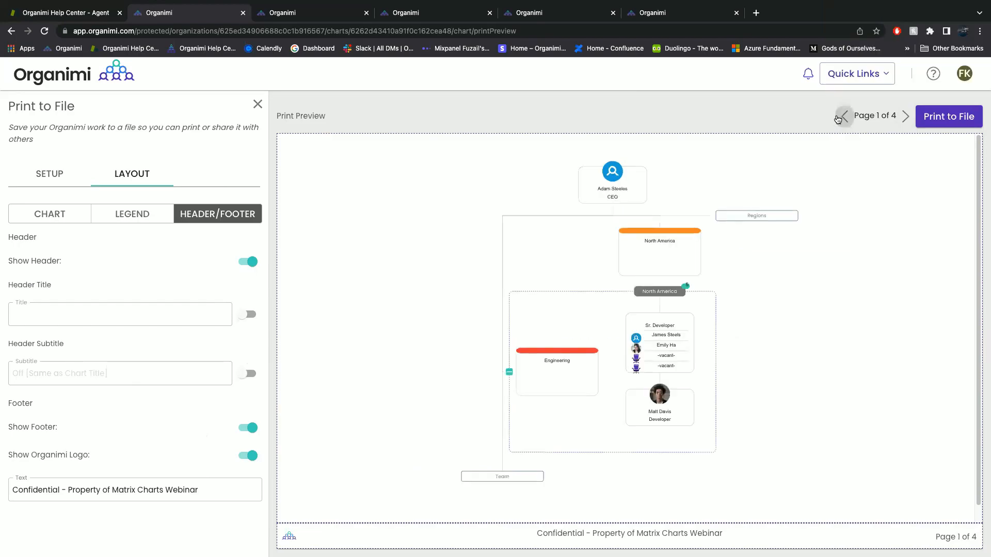
left_click(938, 118)
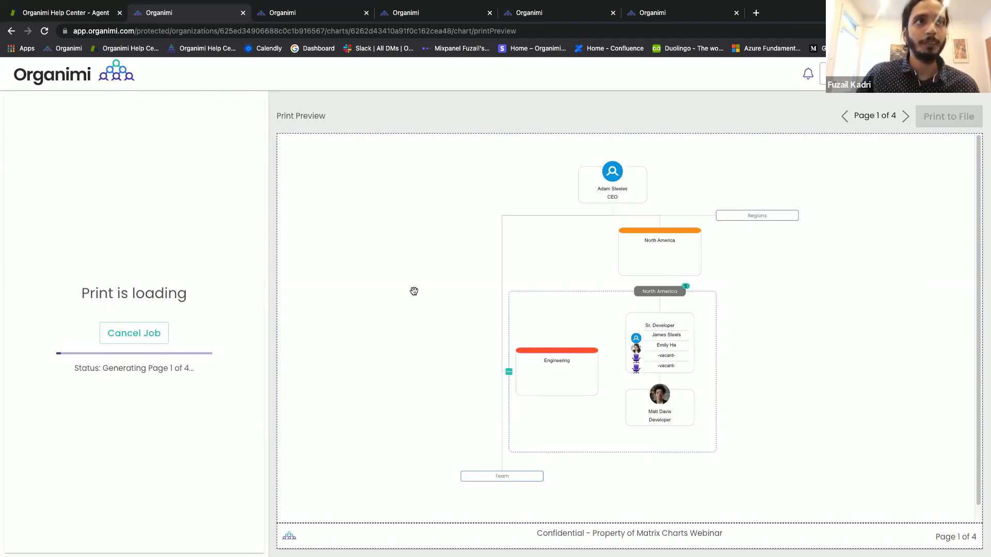
left_click(152, 338)
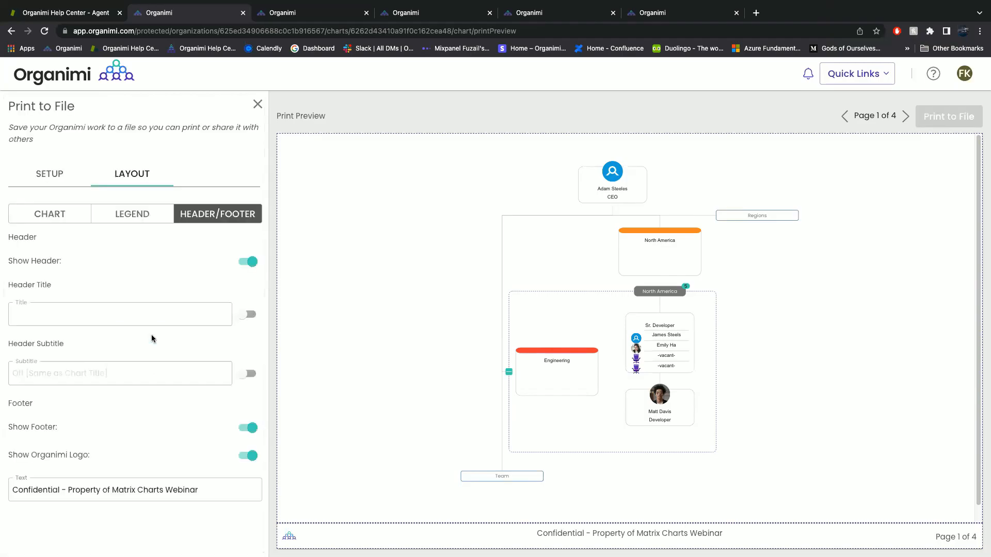
Print the chart to file as a Screen/Email PDF and download 'Matrix Charts Webinar Matrix Demo.pdf'.
left_click(53, 177)
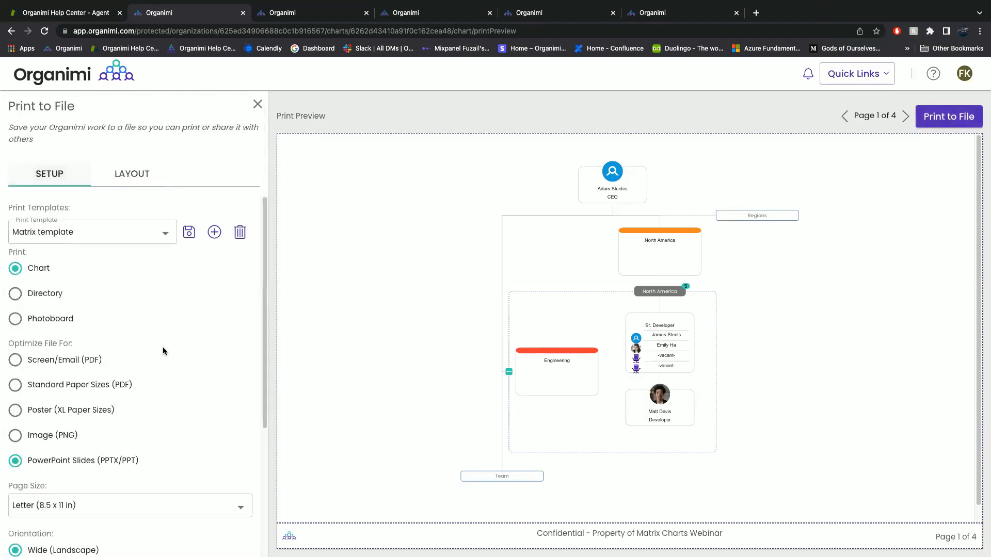
left_click(58, 361)
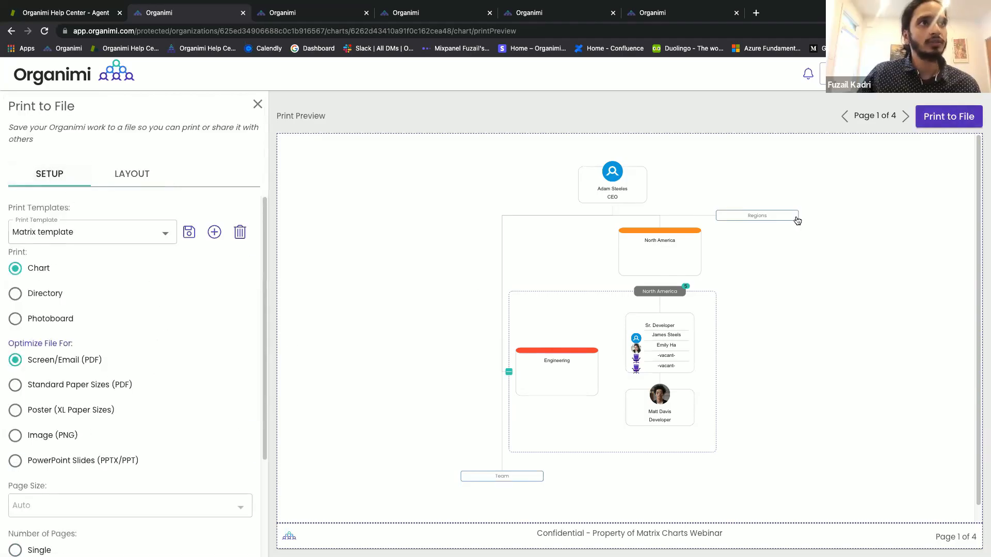
left_click(949, 117)
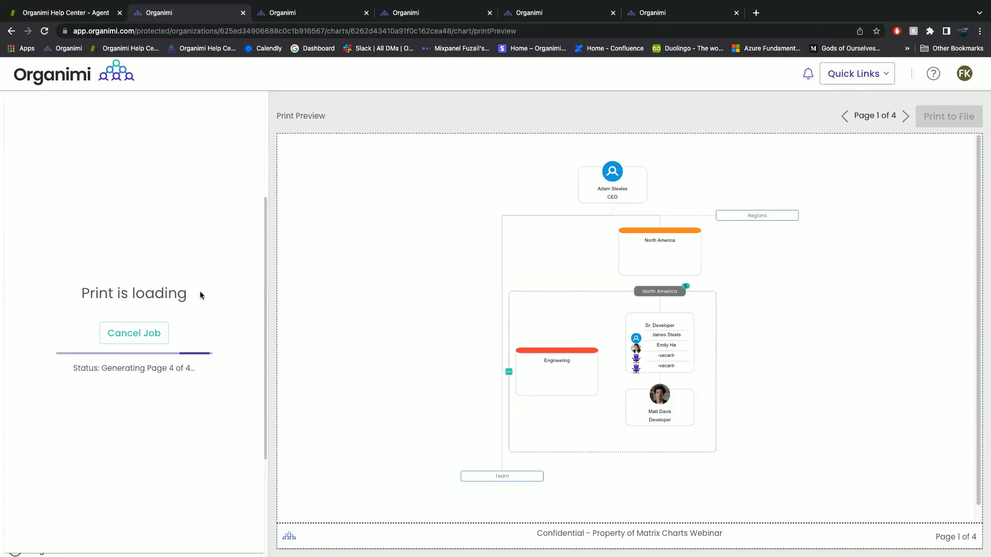
left_click(159, 292)
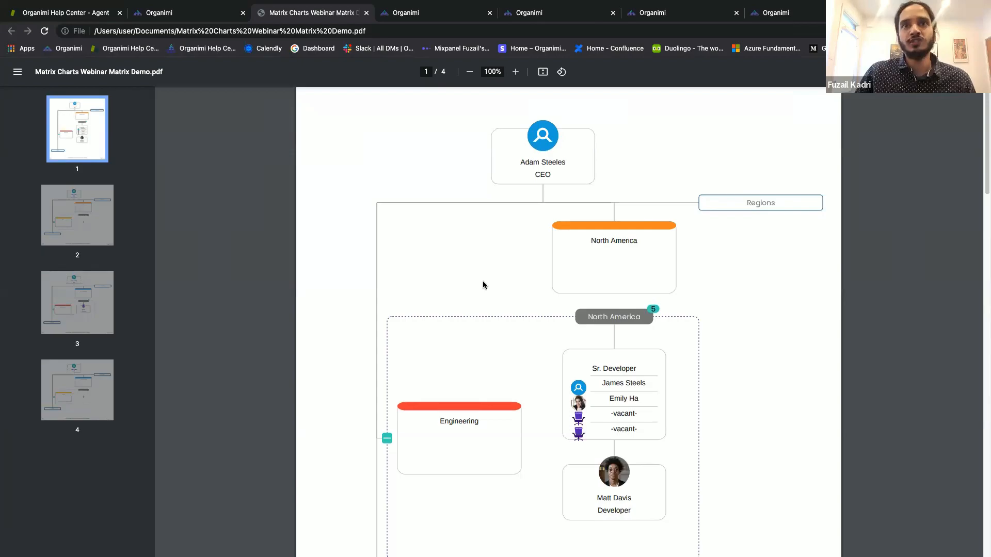
Scroll the four-page PDF from page 1 through the North America region toward South America.
scroll(483, 285, "down", 1)
scroll(483, 285, "down", 3)
scroll(483, 285, "up", 4)
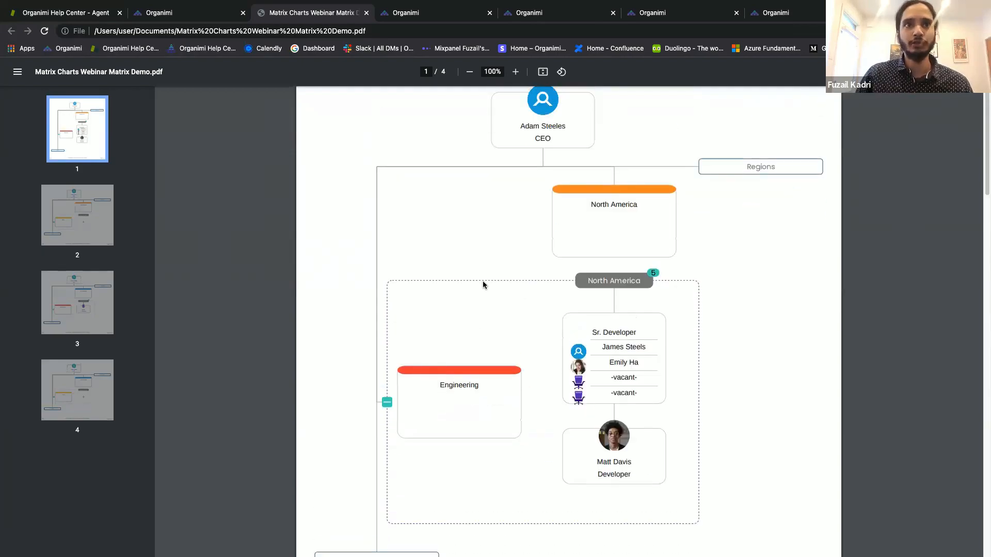
scroll(483, 285, "down", 2)
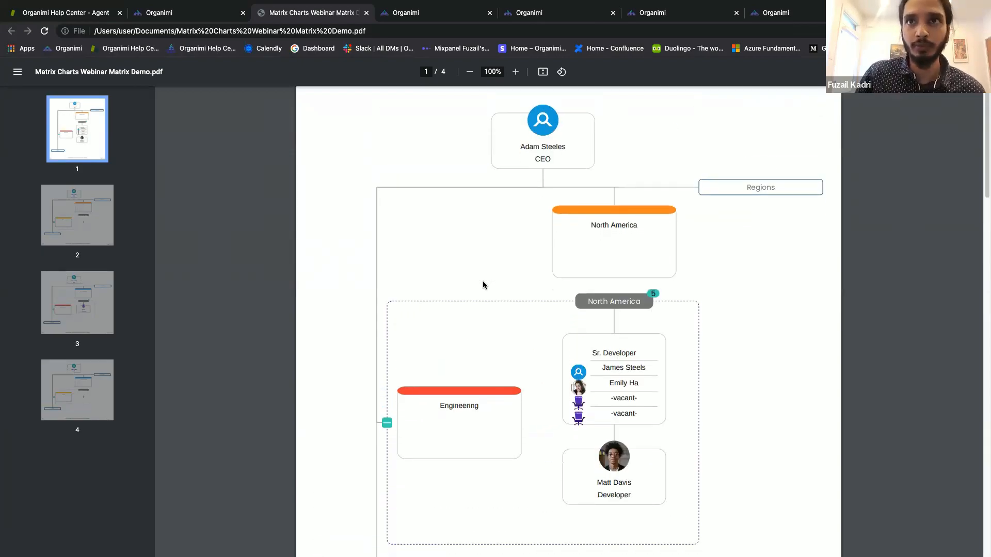
scroll(483, 283, "down", 8)
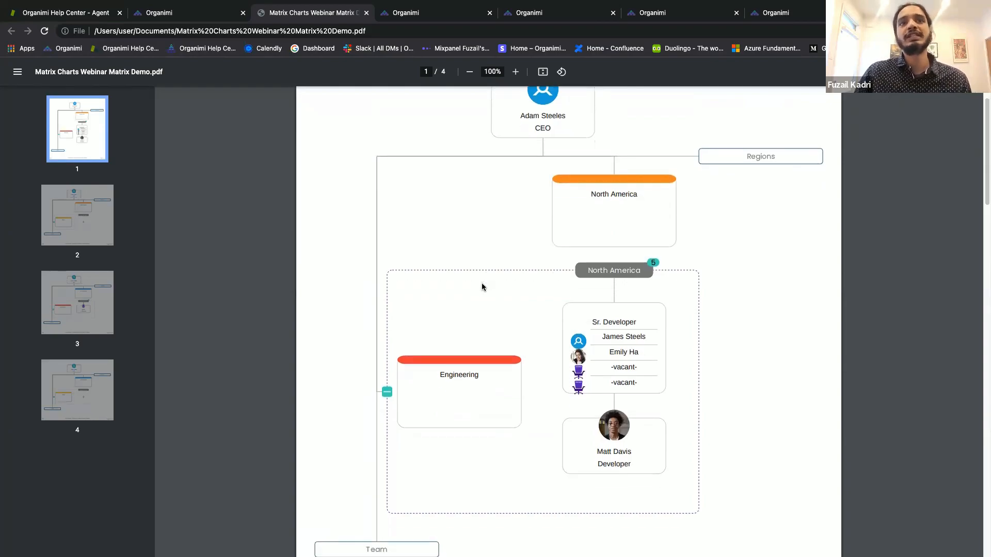
scroll(482, 288, "down", 12)
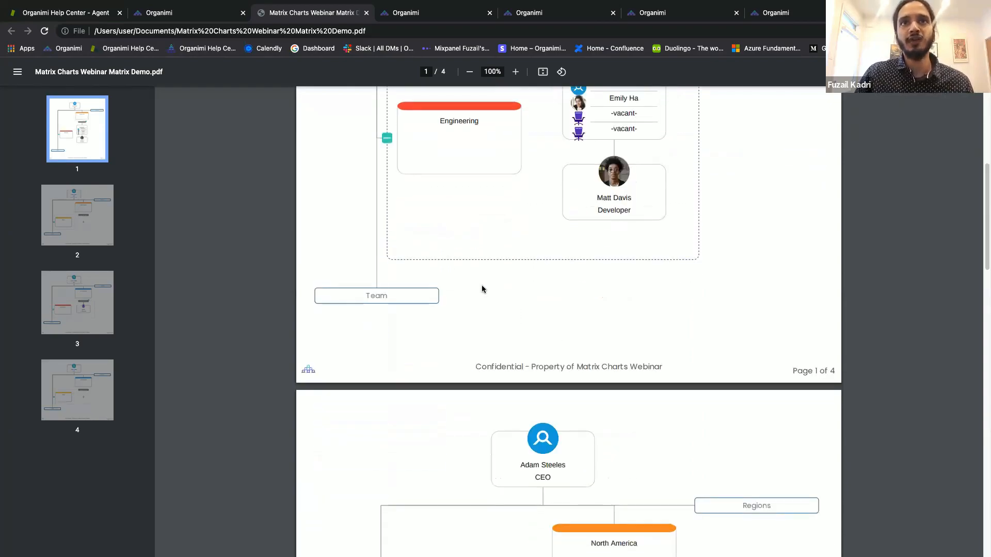
scroll(481, 285, "down", 10)
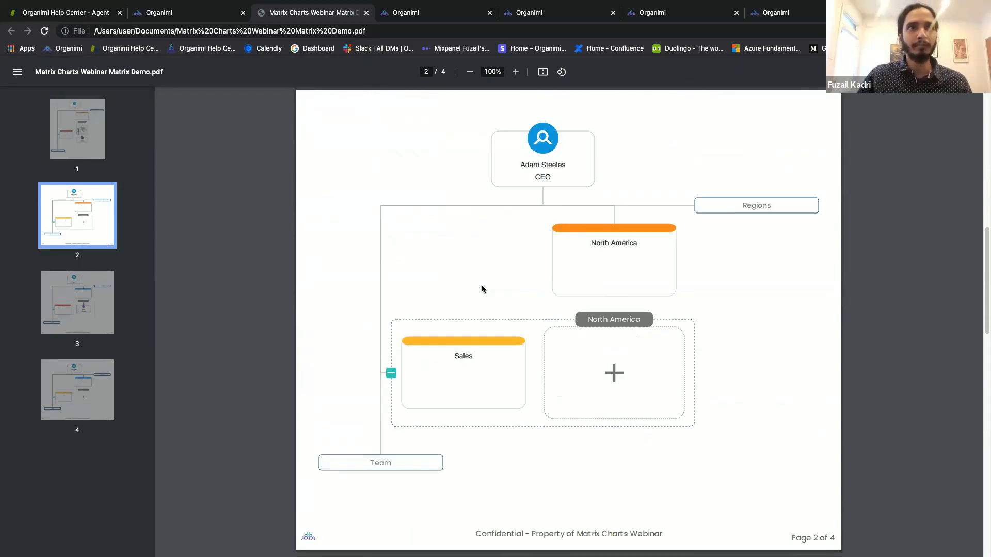
scroll(482, 285, "down", 7)
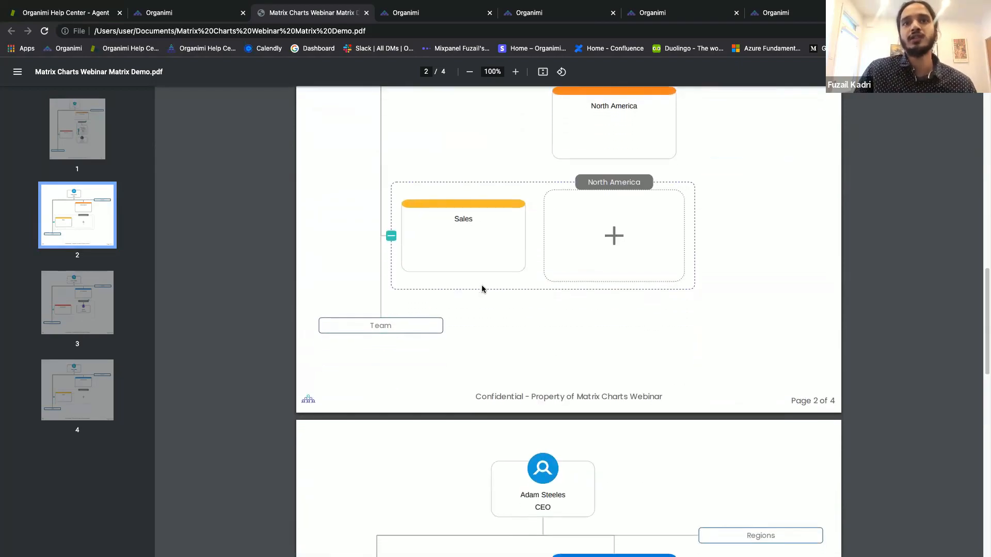
scroll(482, 289, "down", 10)
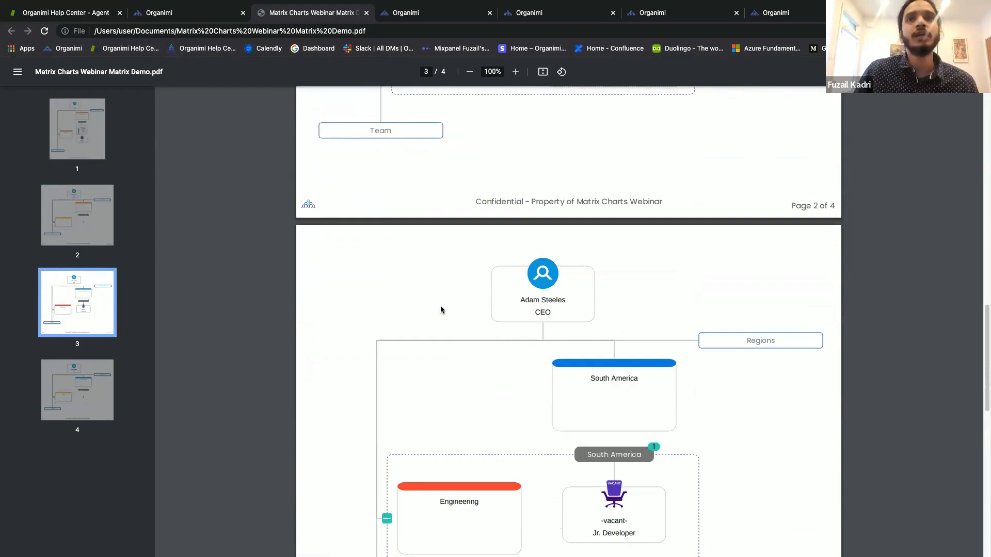
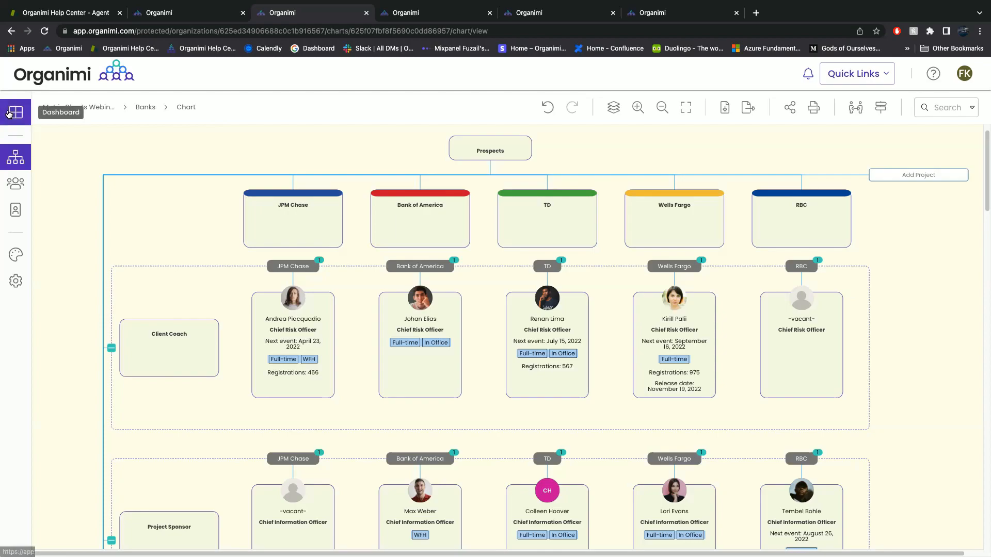
Switch to the Functional Matrix Chart: Business Lines and pan across its Blue, Green, Red and Yellow columns.
left_click(50, 179)
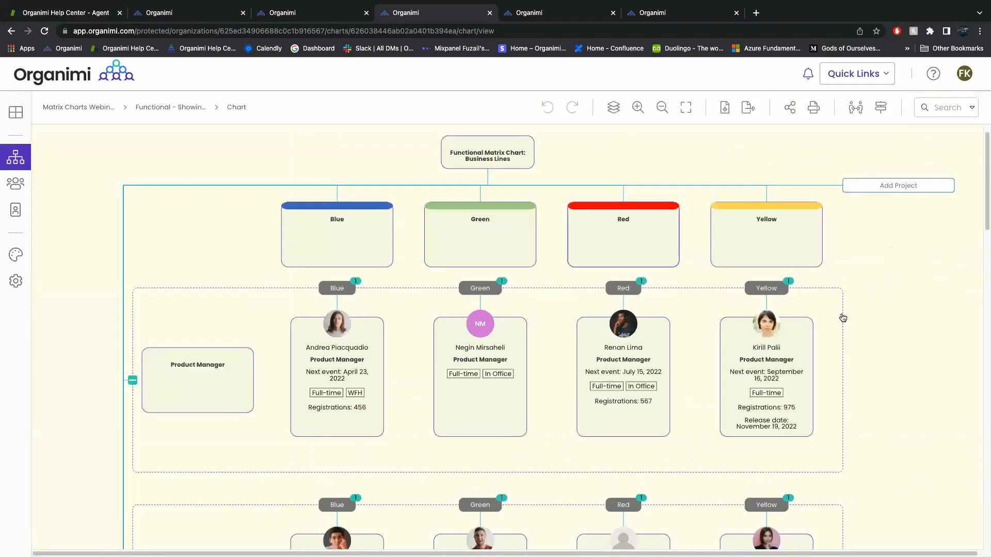
mouse_move(899, 311)
left_mouse_down()
mouse_move(897, 288)
mouse_move(899, 310)
left_mouse_up()
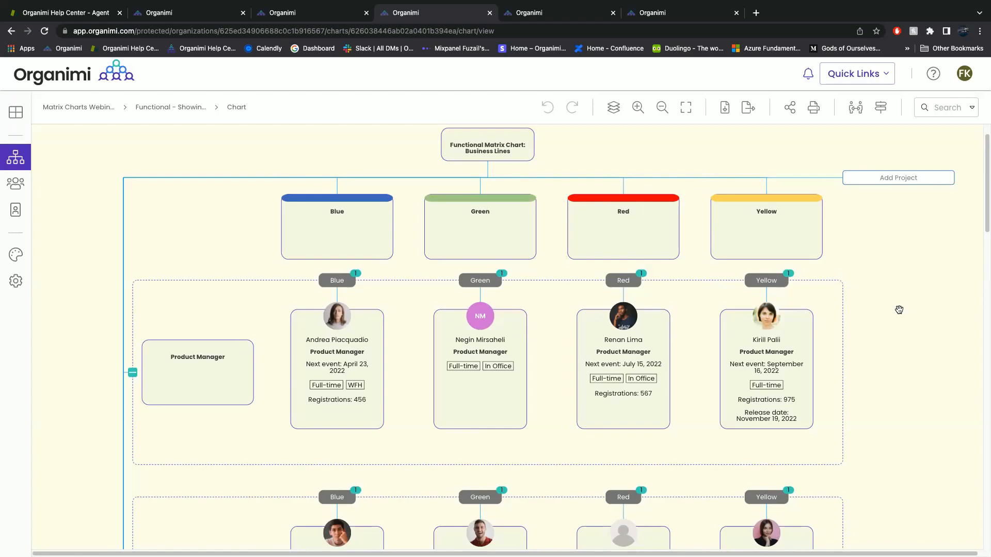
Add a 'Product Manager' role beside the Blue team's Product Manager, assign a person, and save.
left_click(765, 351)
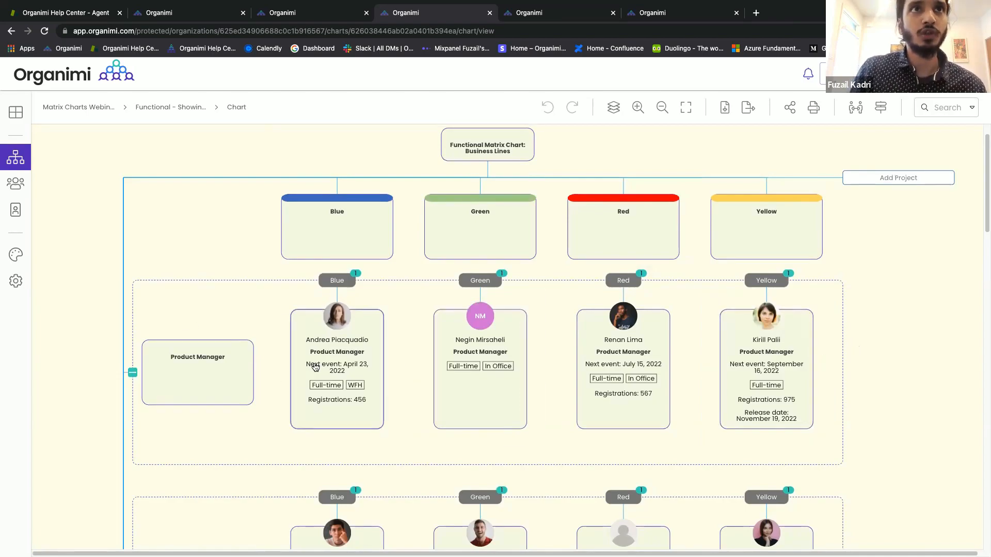
mouse_move(315, 366)
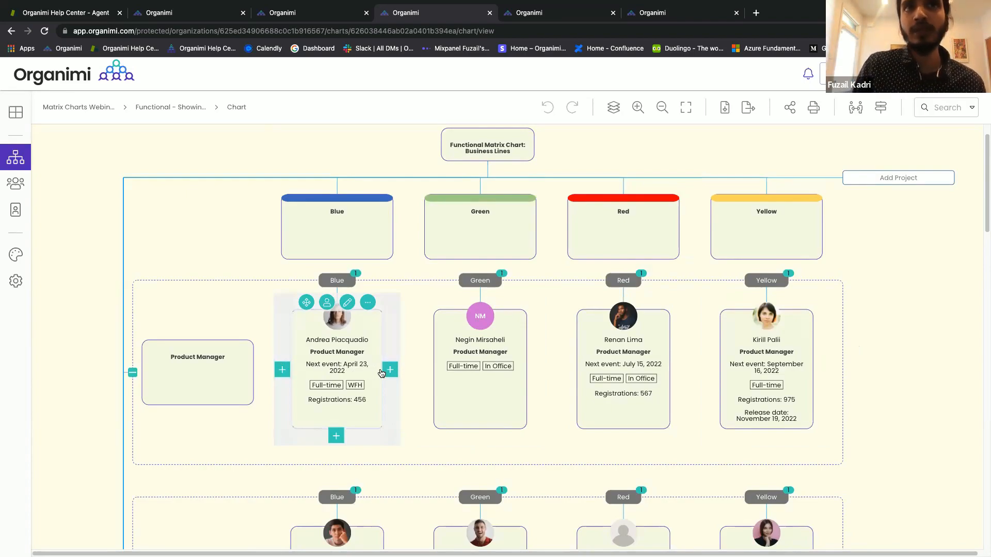
mouse_move(356, 373)
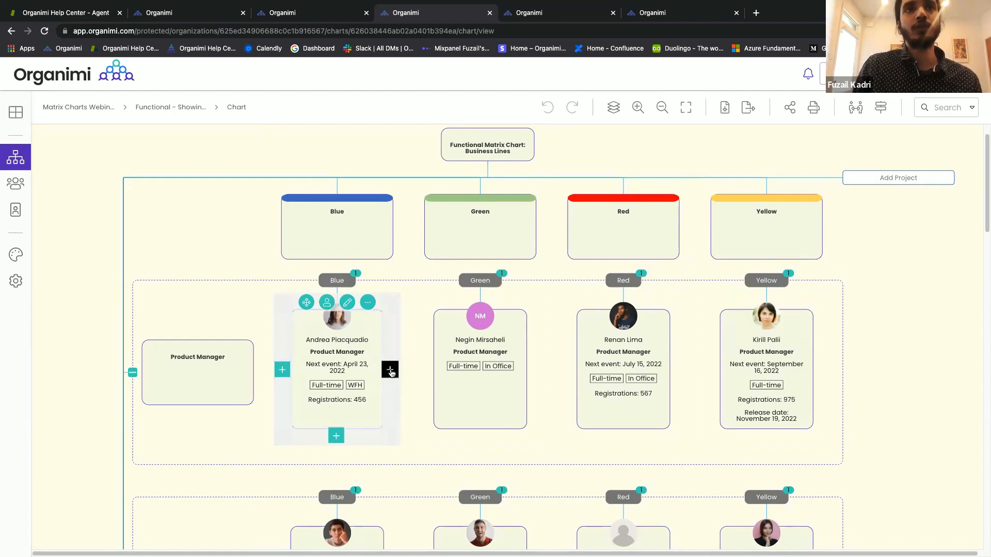
left_click(392, 374)
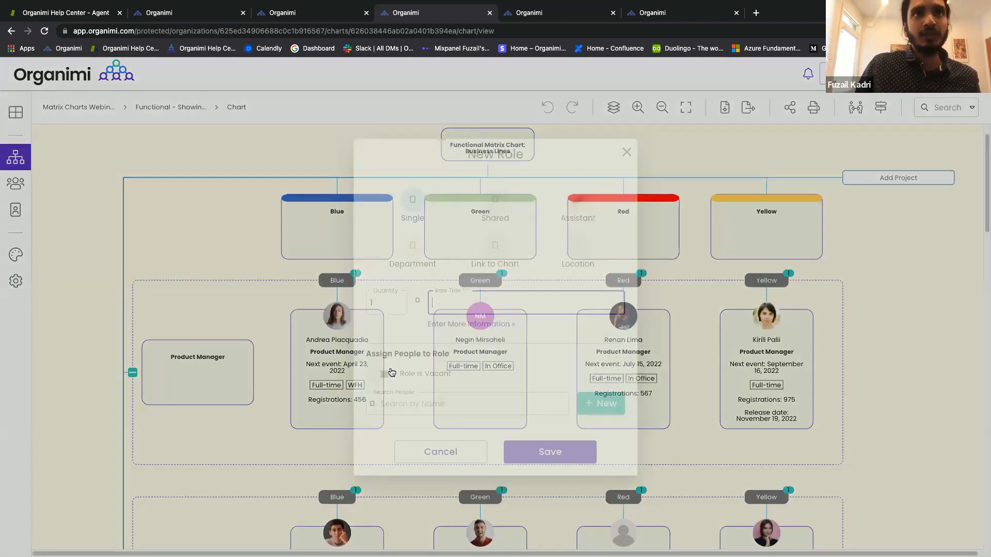
type("Produ")
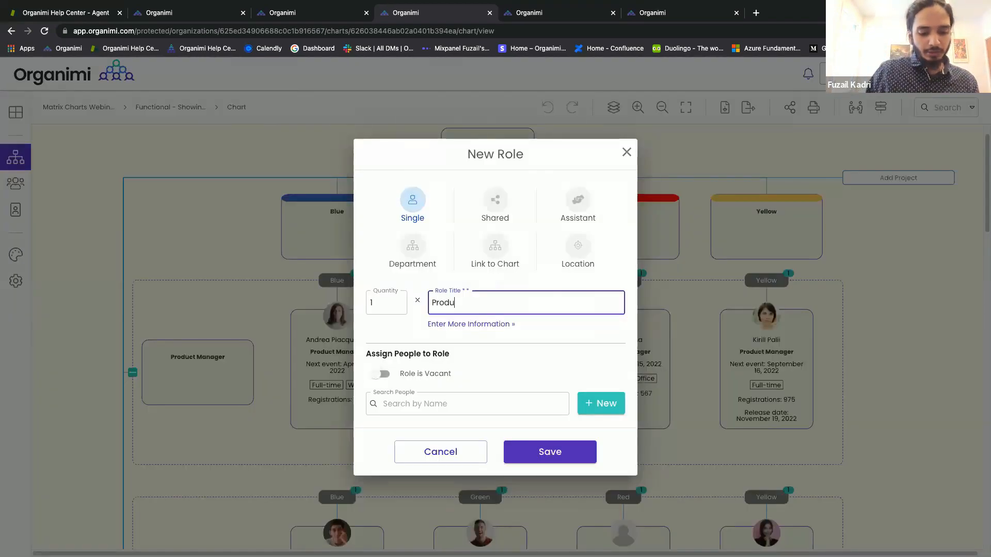
type("ct Manager")
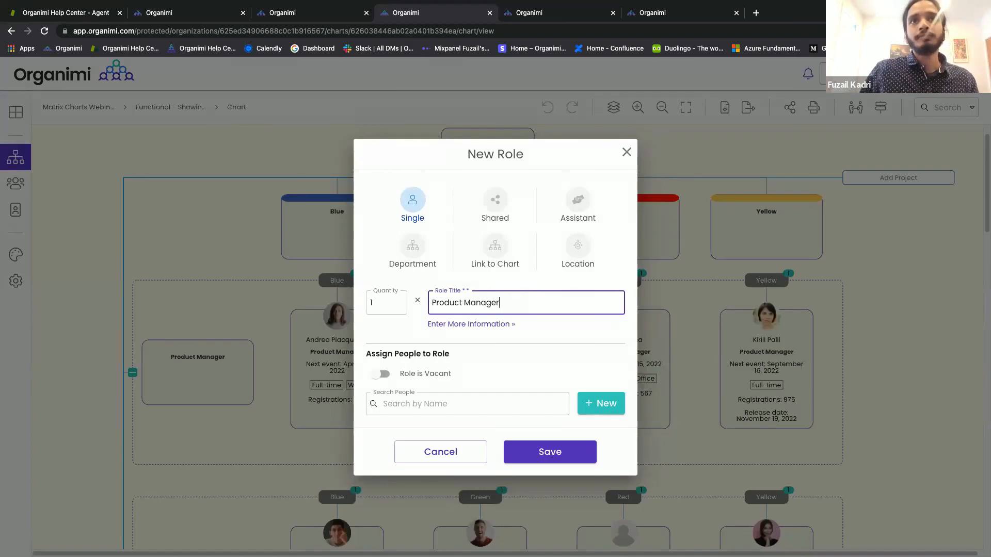
left_click(459, 405)
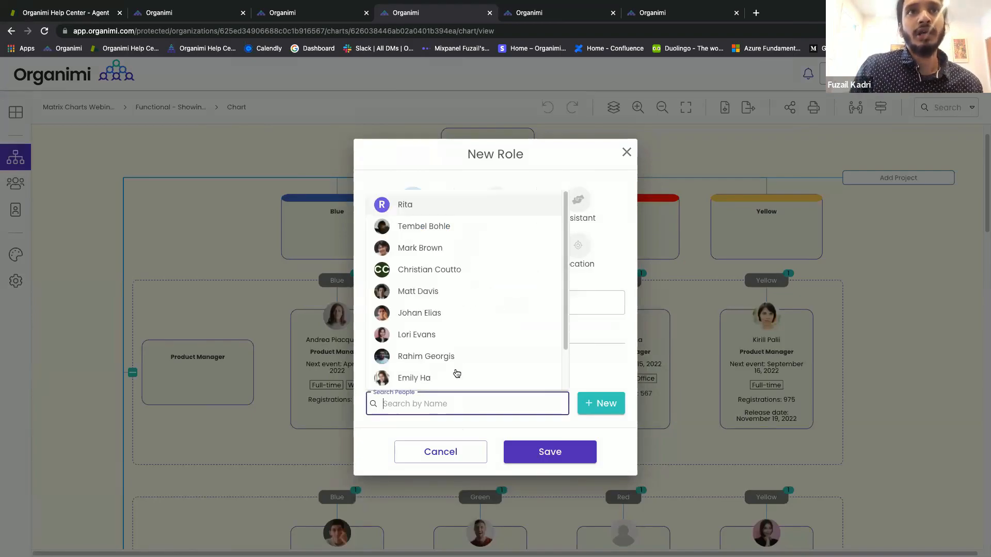
left_click(443, 334)
left_click(519, 454)
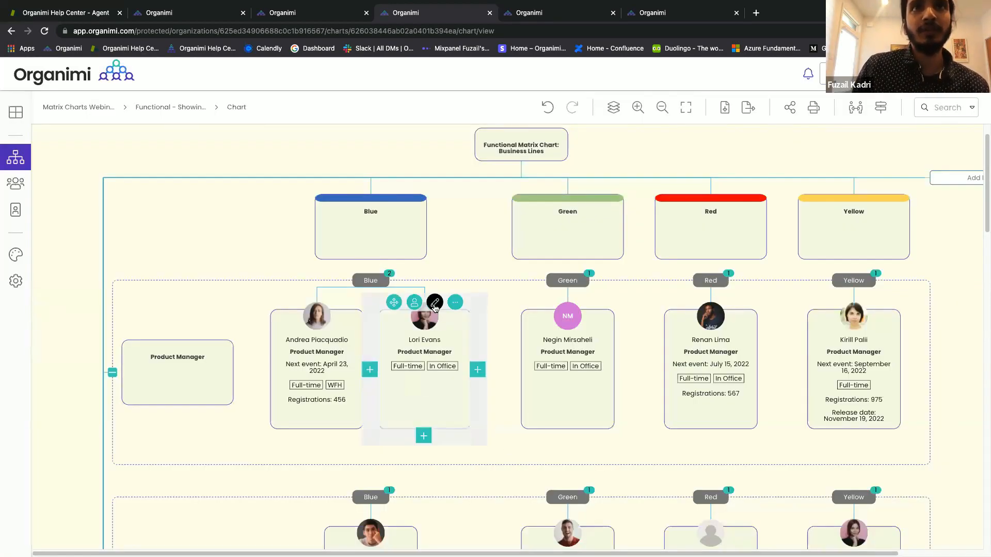
Set the new Blue Product Manager card's Nudge Card Down Levels to 1 and save.
left_click(435, 308)
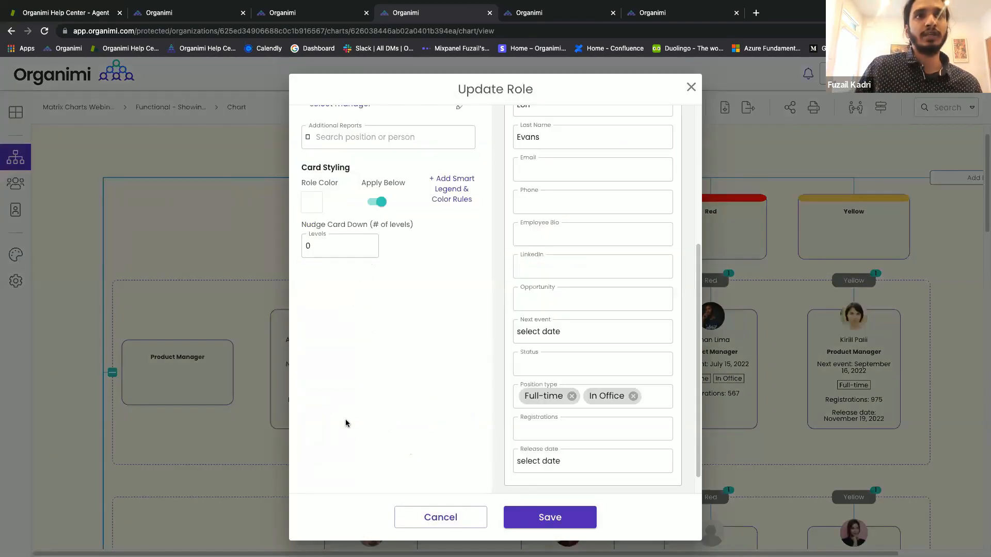
double_click(330, 247)
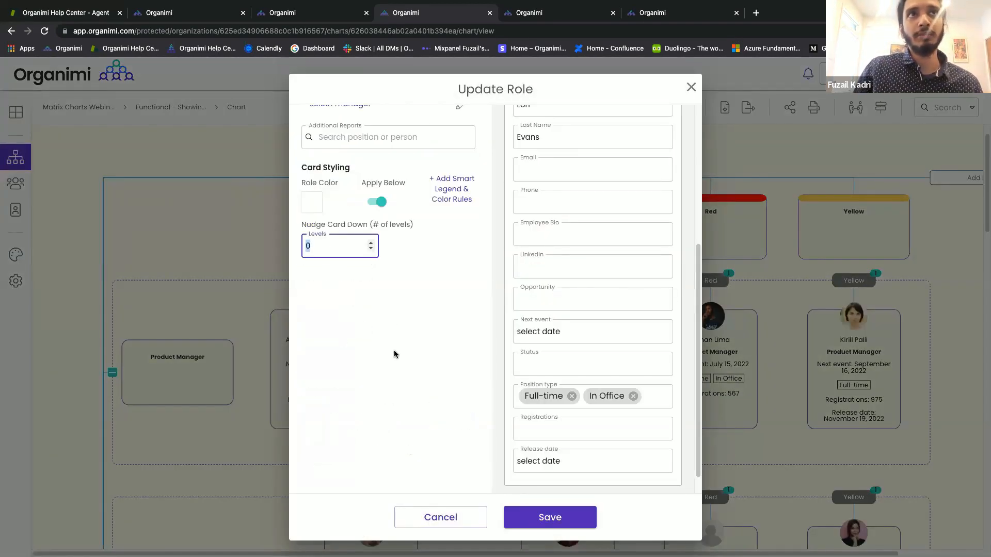
scroll(395, 350, "up", 5)
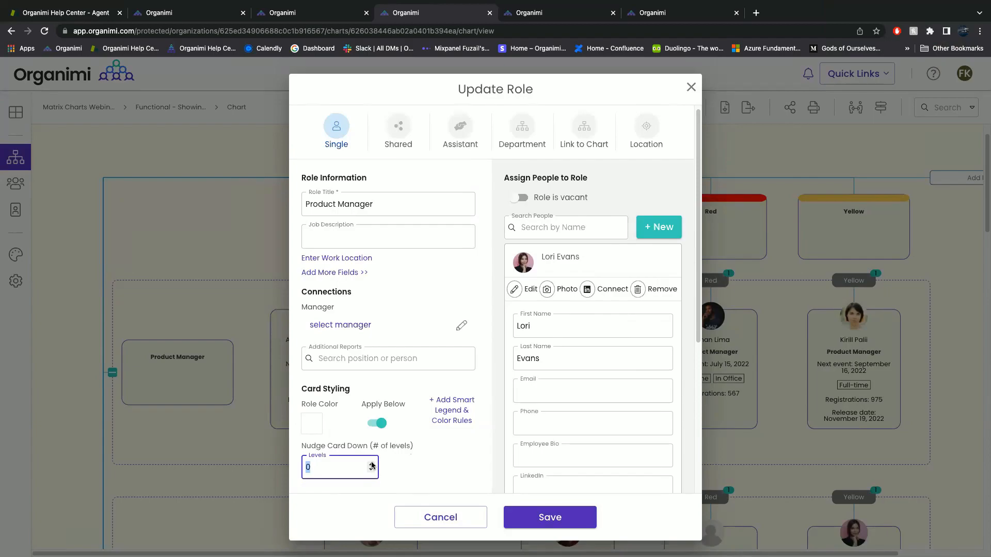
left_click(371, 465)
left_click(547, 514)
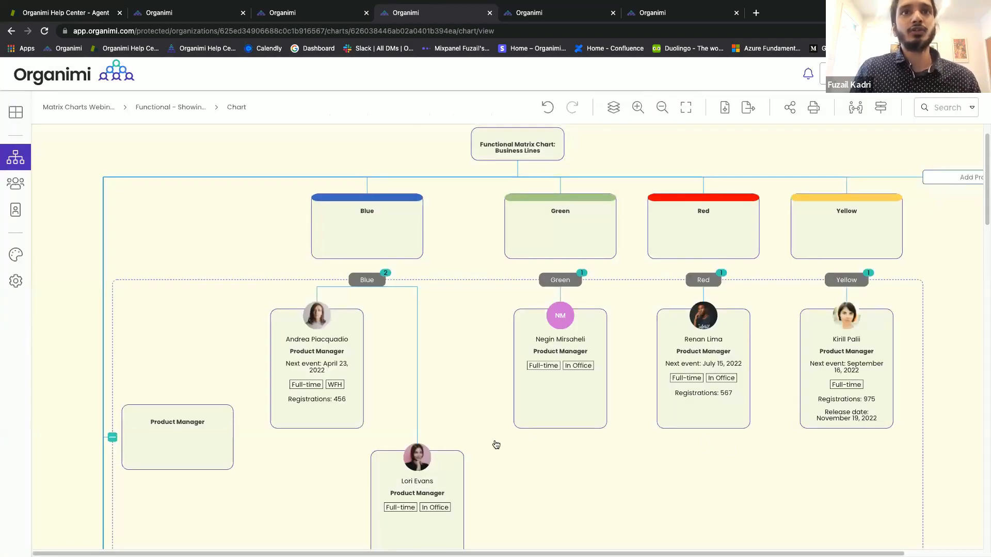
scroll(496, 445, "down", 1)
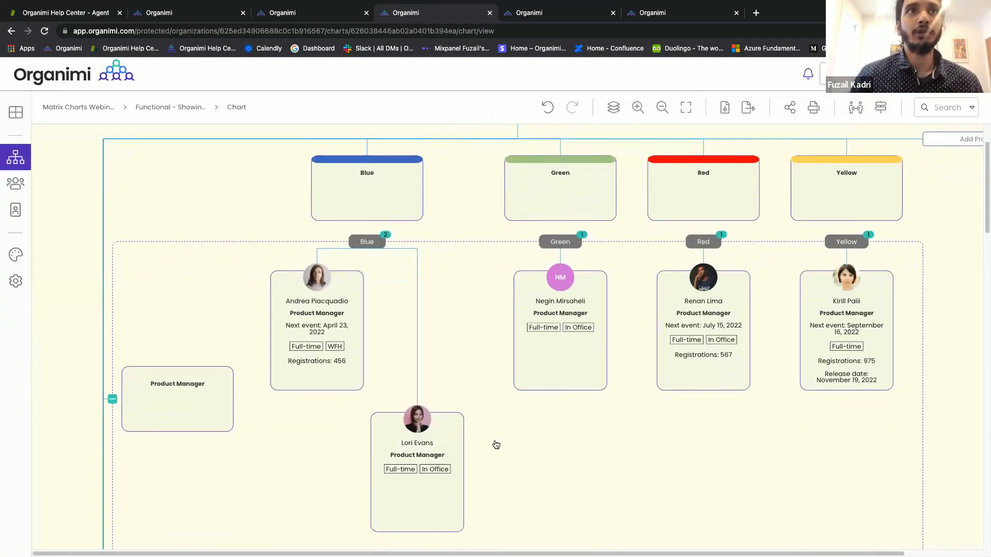